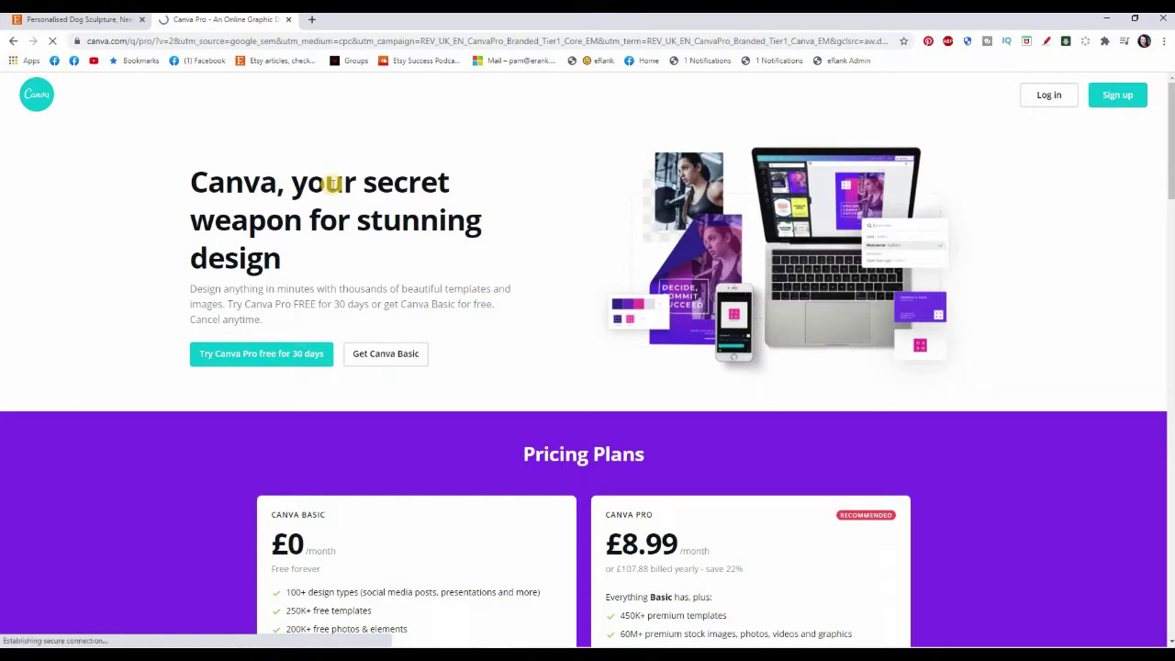
Log in to the Canva account and create a new blank Video design
click(1046, 97)
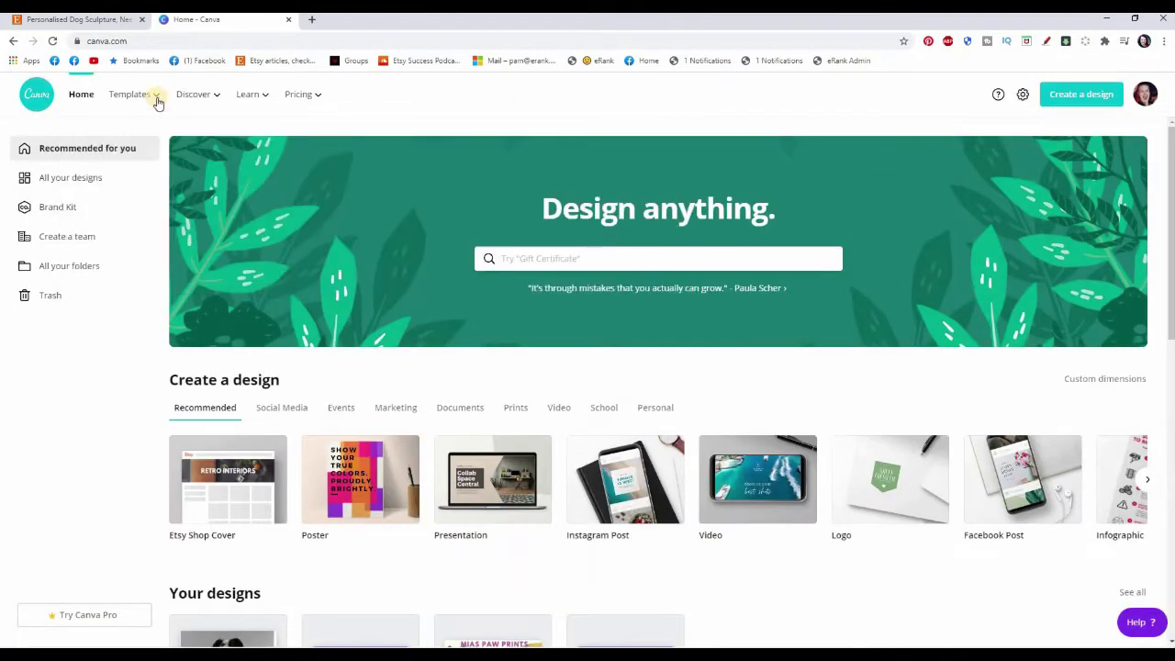
mouse_move(157, 102)
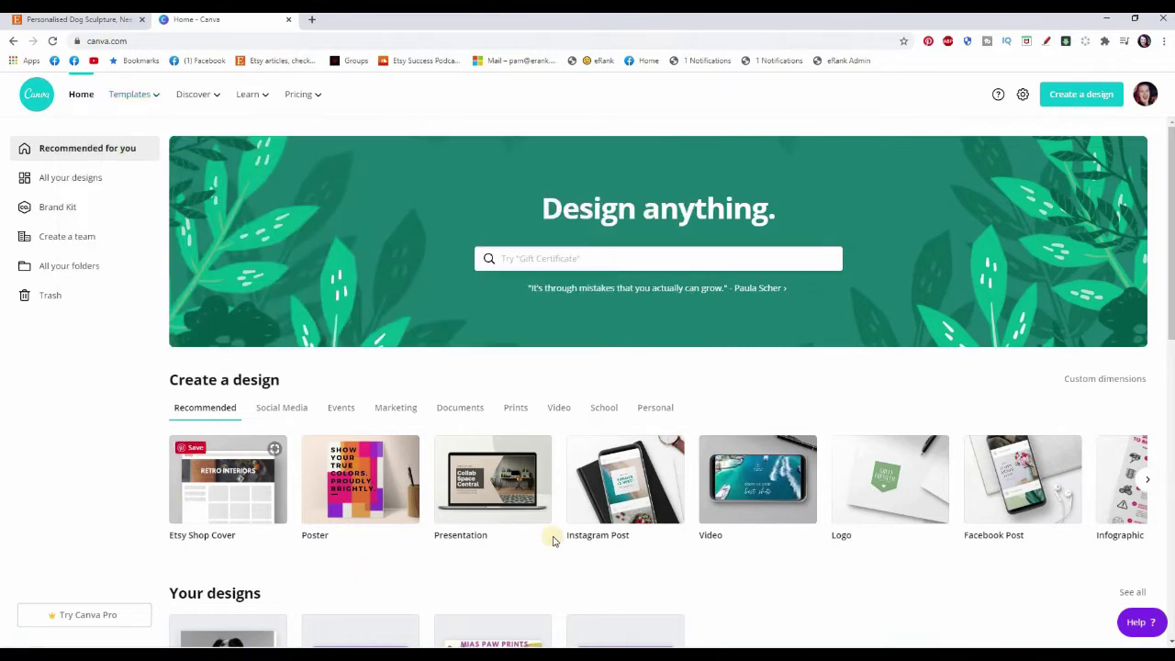
scroll(574, 514, down, 2)
scroll(628, 428, up, 2)
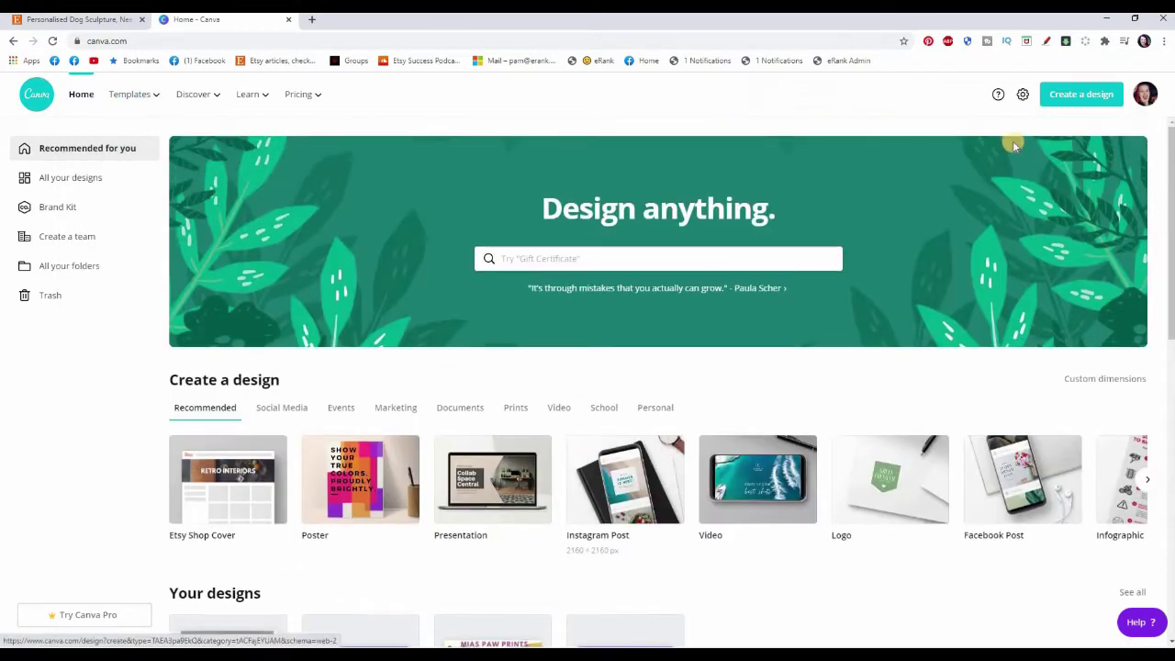
click(1065, 103)
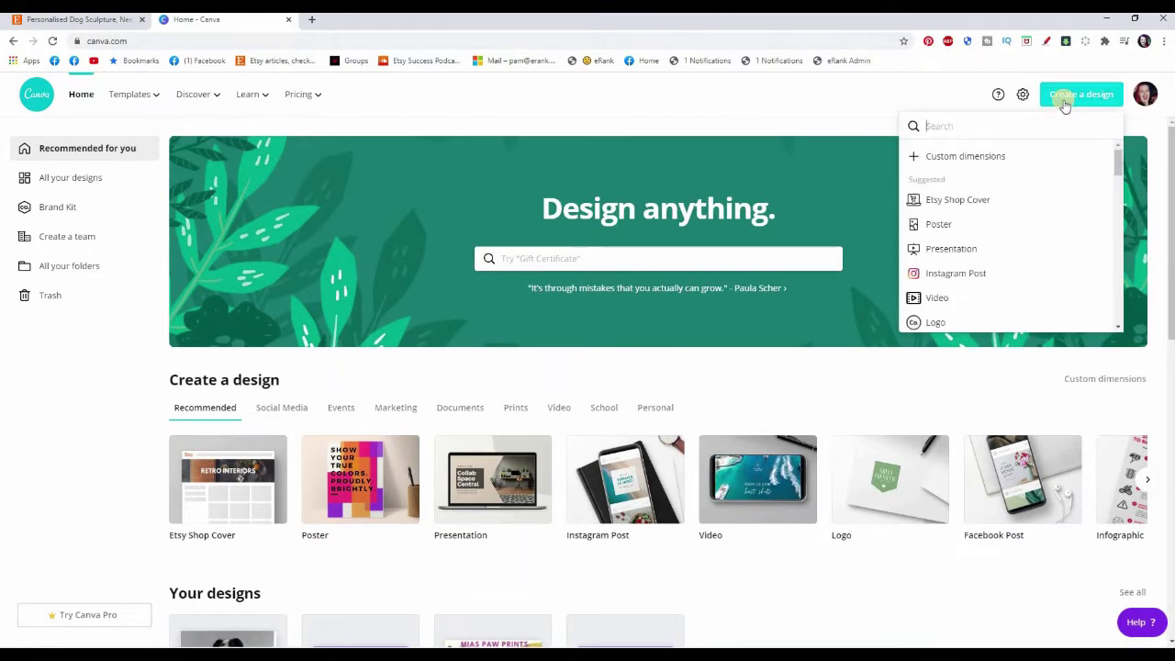
click(981, 304)
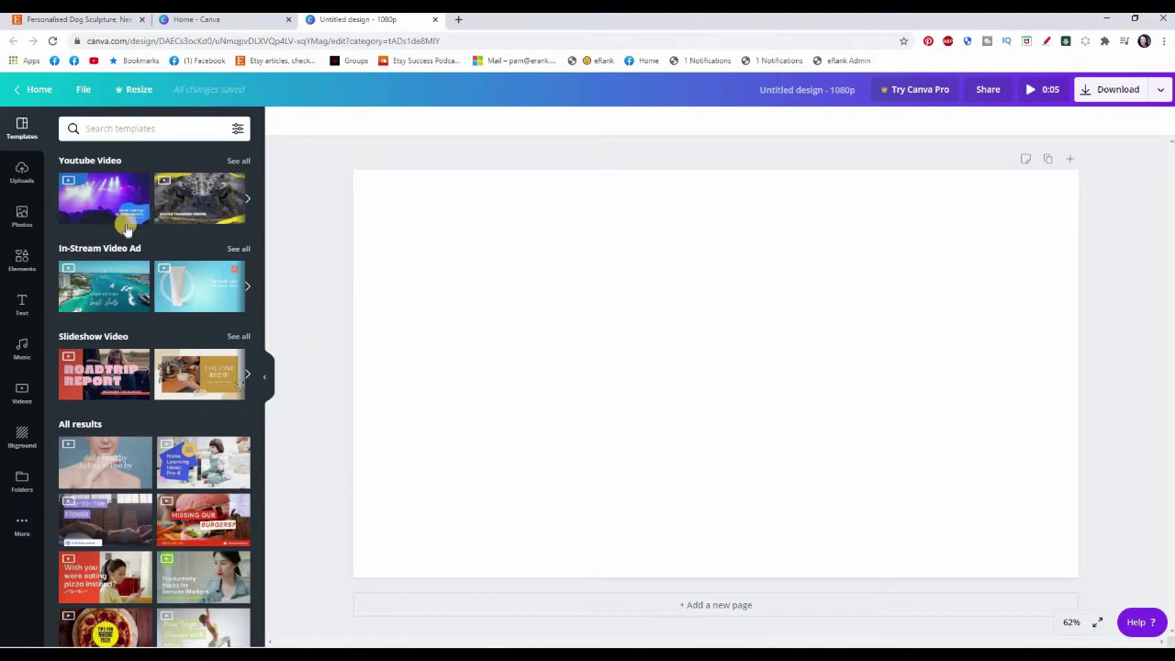
Upload the video file VID_20200720_120340 from the Canva video folder and place it as the full-page clip on the blank page
click(19, 174)
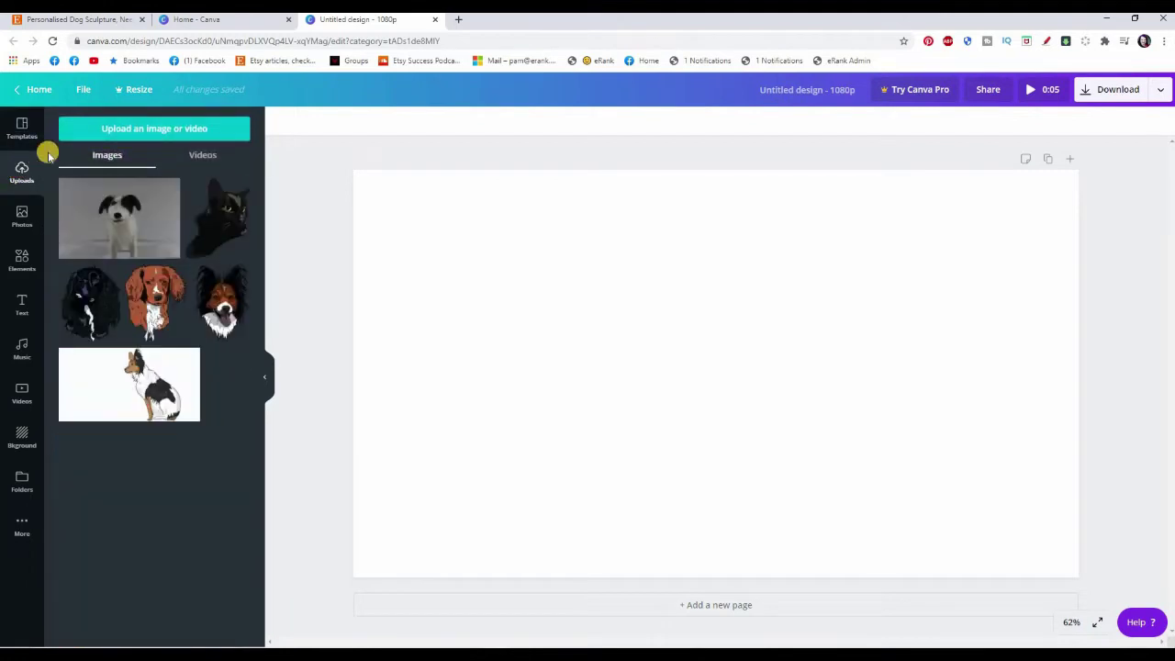
click(168, 129)
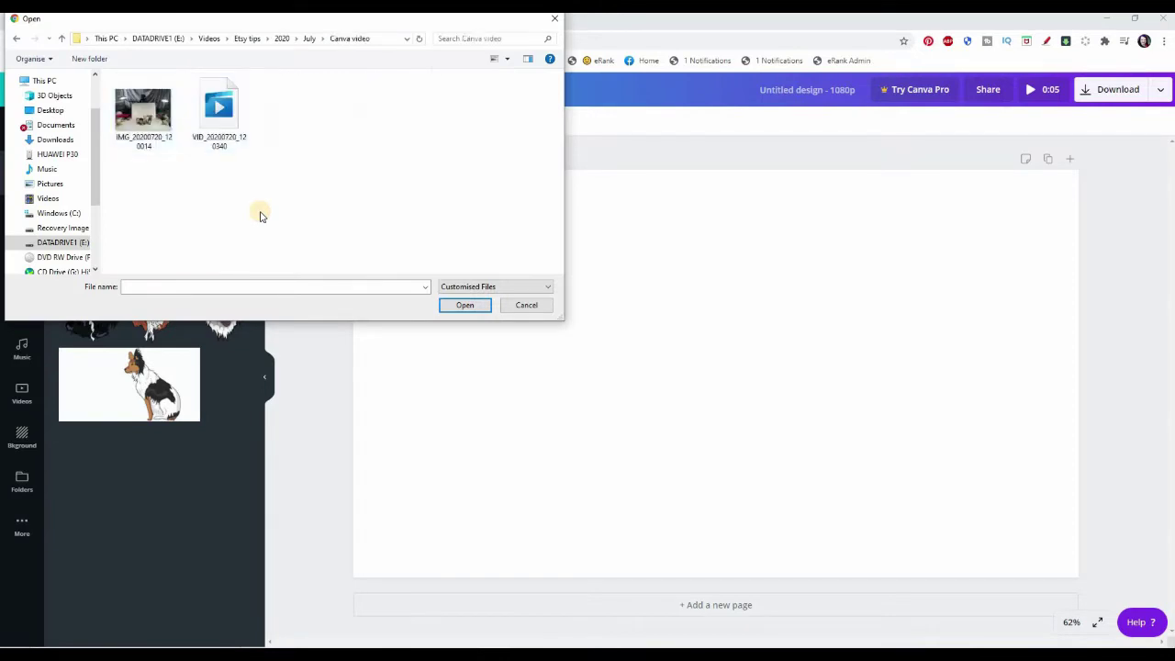
double_click(220, 110)
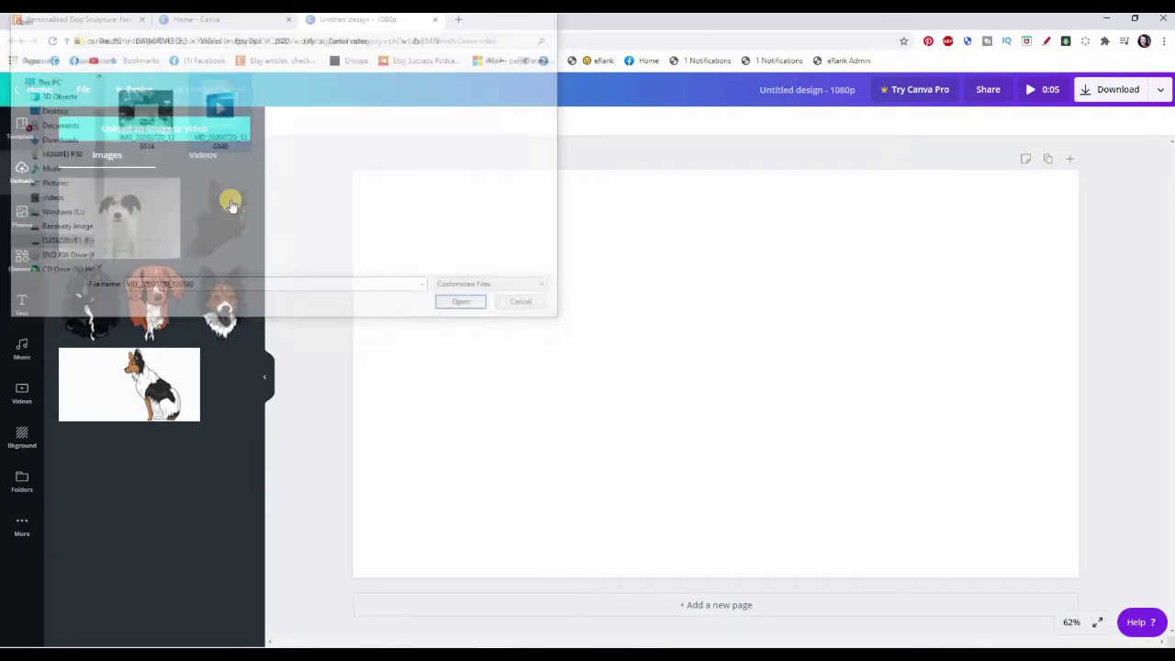
mouse_move(230, 203)
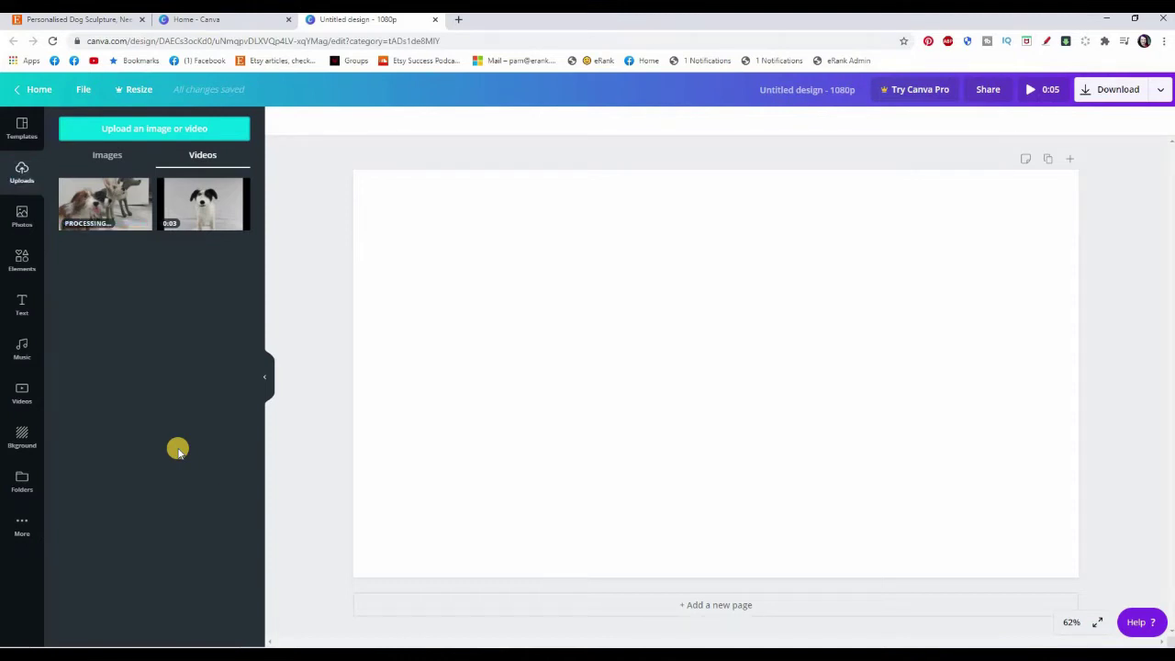
drag(99, 200, 503, 299)
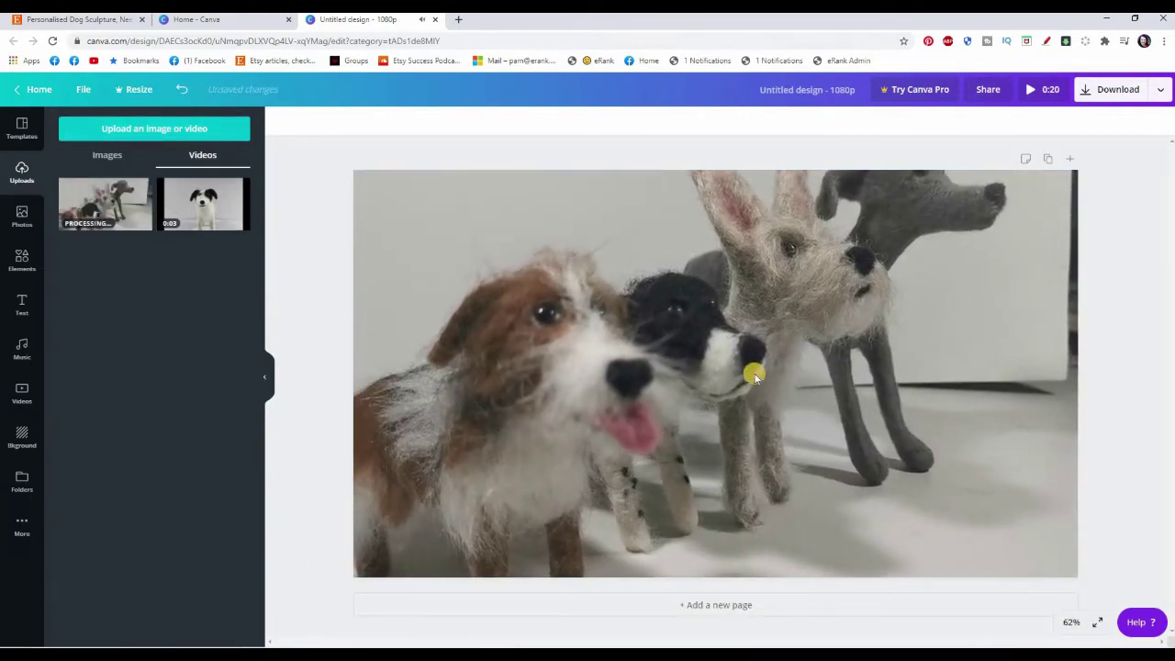
Trim the dog sculpture video at both its start and end to a length of 9.9 seconds
click(646, 372)
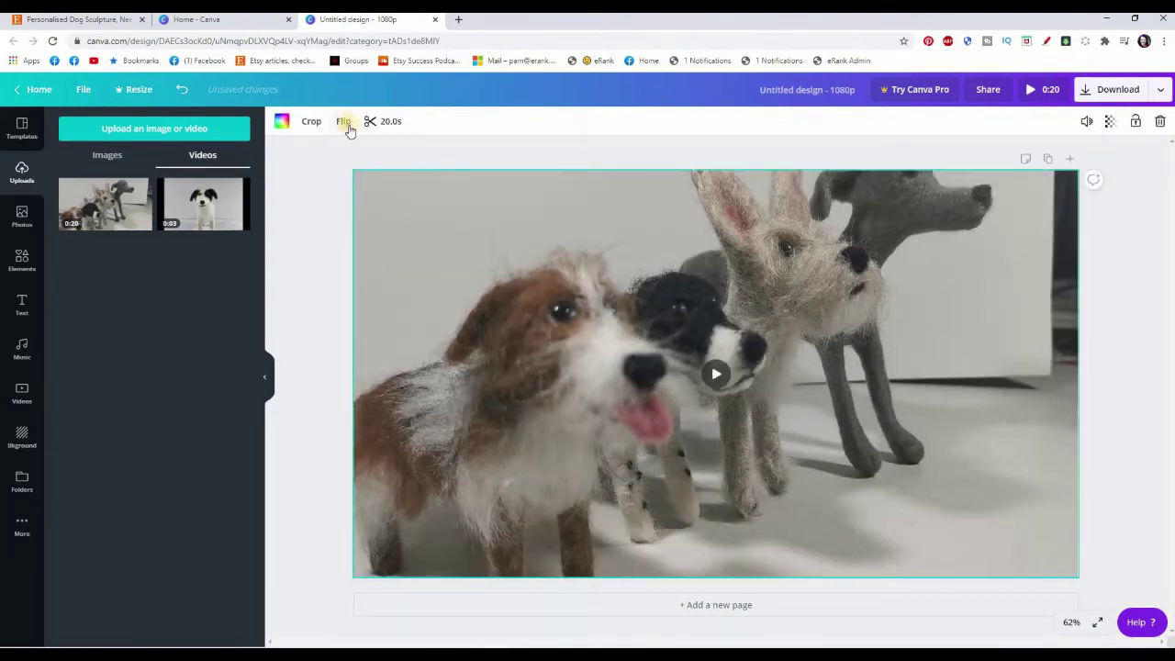
click(380, 121)
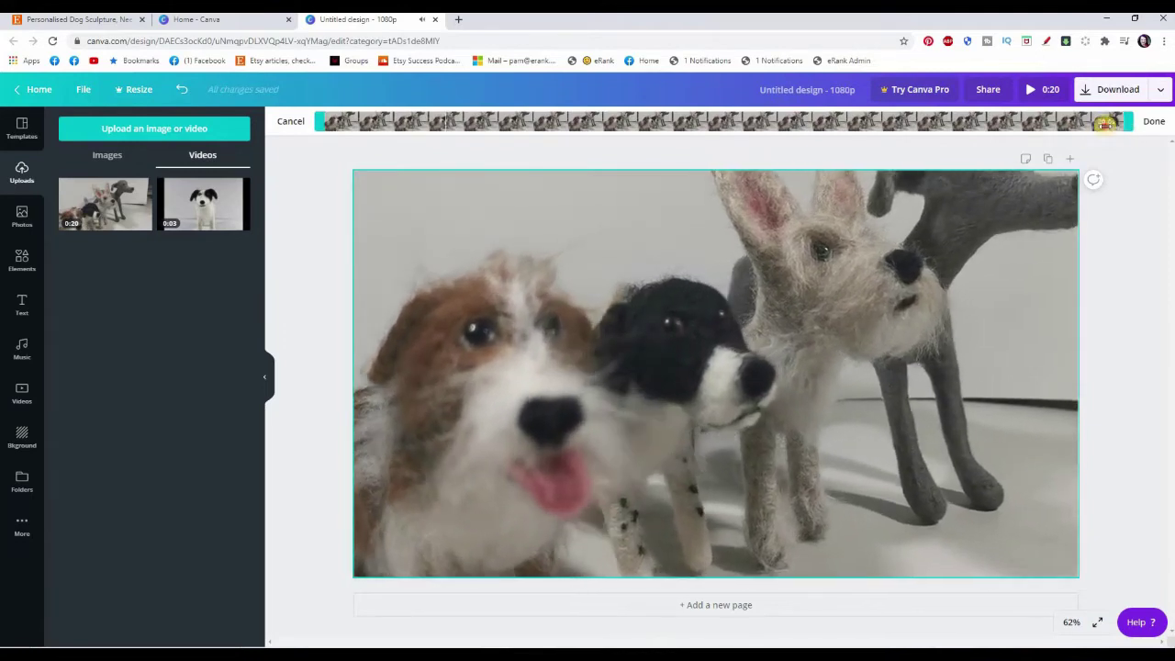
drag(1106, 122, 955, 134)
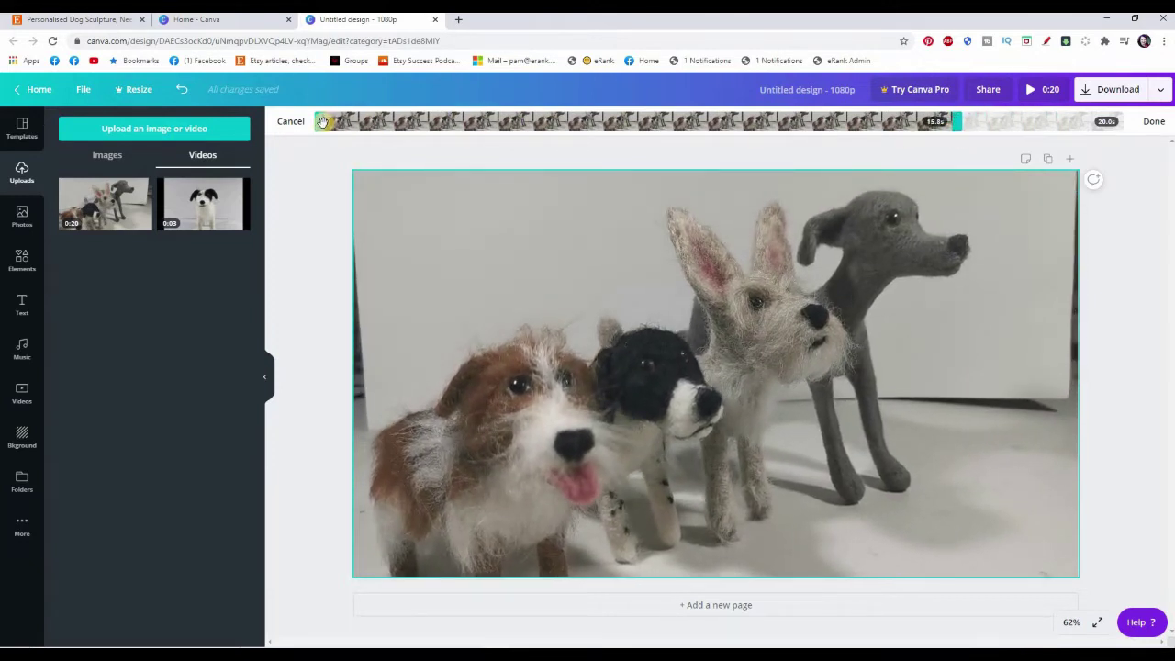
drag(320, 124, 361, 120)
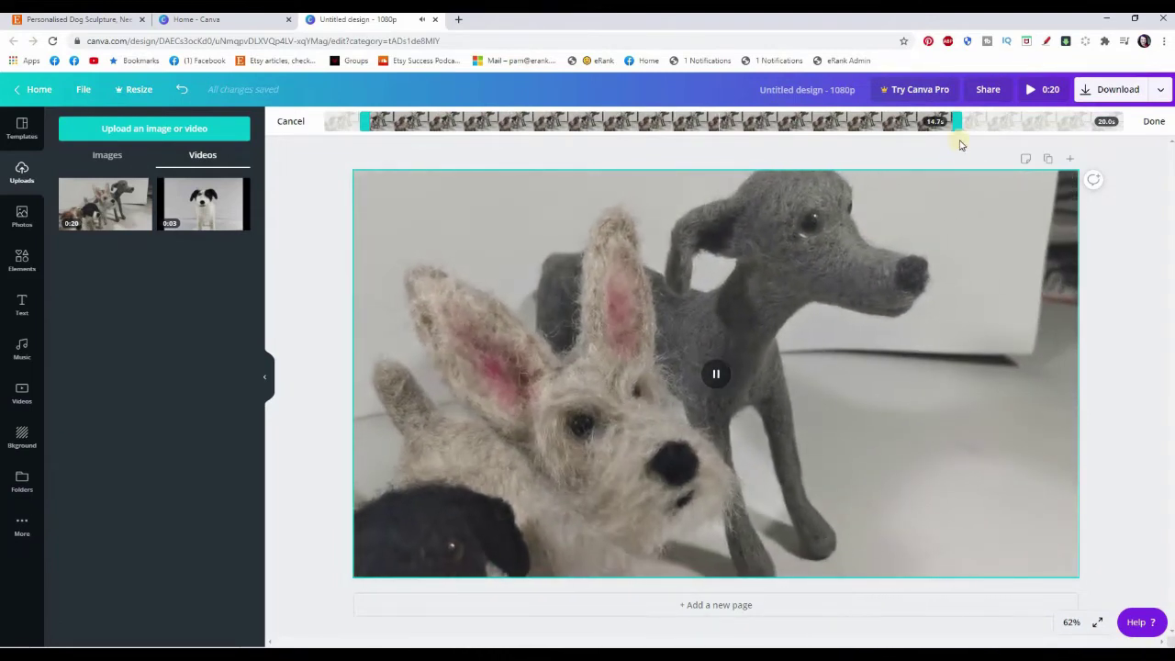
drag(955, 121, 779, 121)
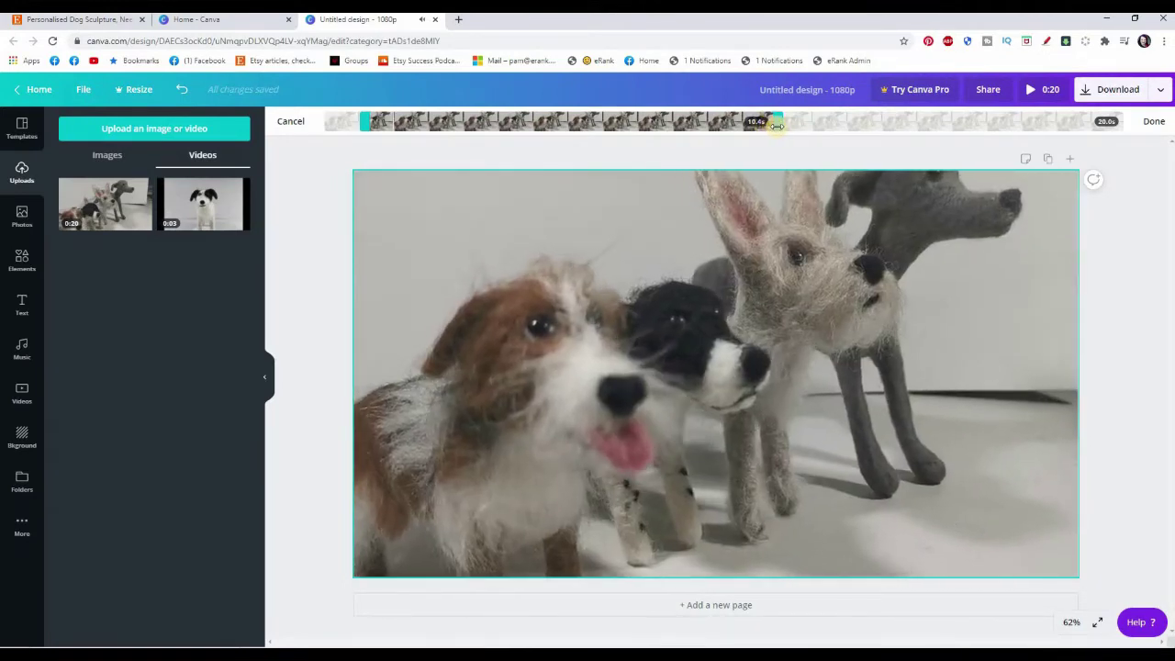
drag(776, 129, 760, 128)
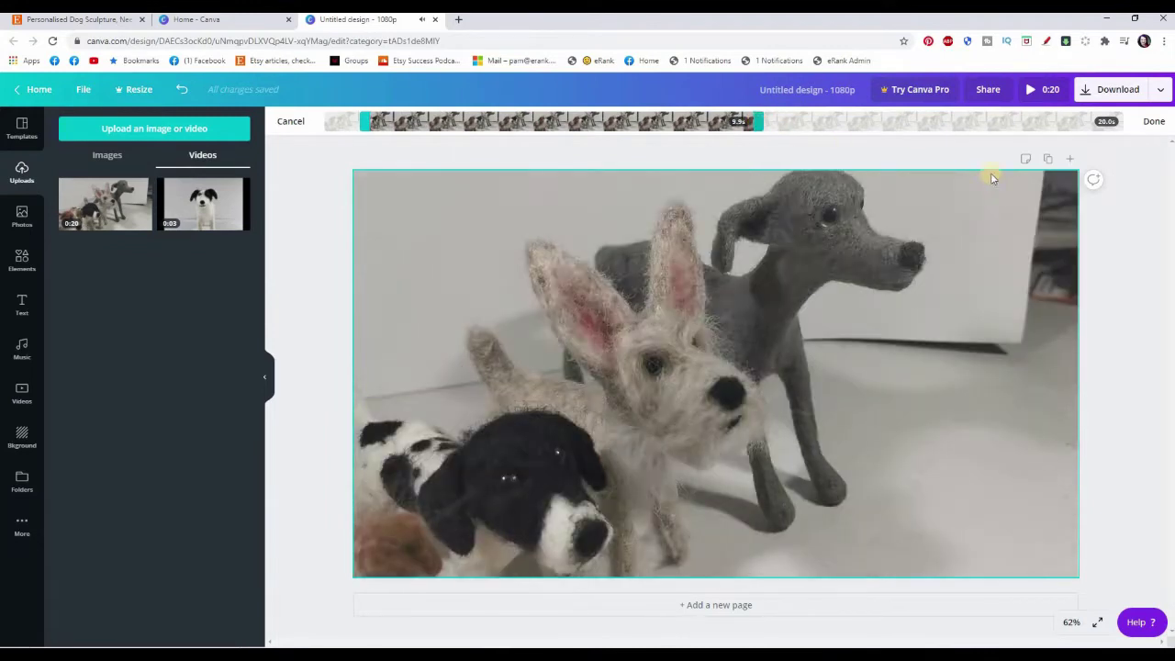
click(1154, 120)
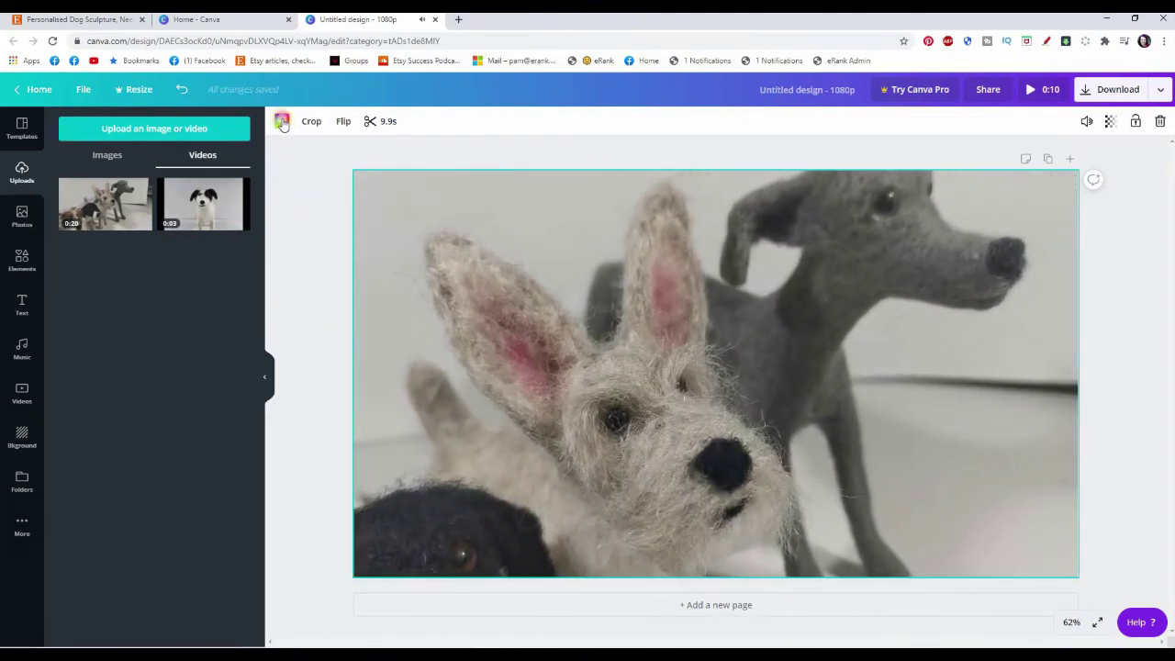
Crop the dog sculpture video by enlarging it slightly beyond the page frame
click(282, 122)
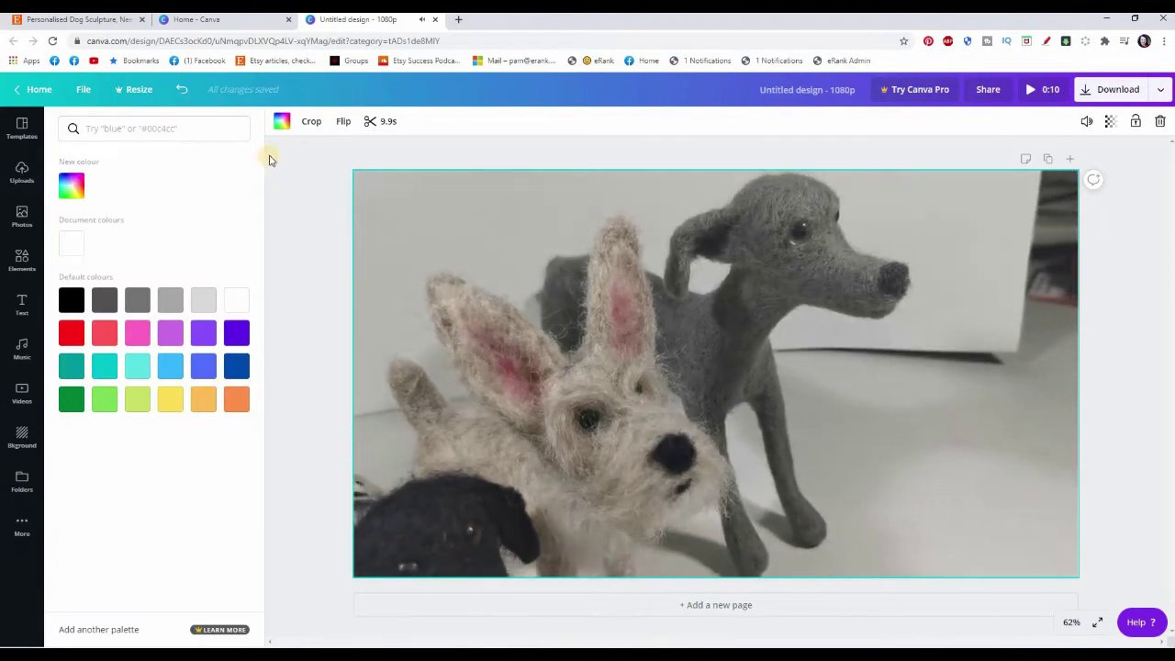
click(305, 123)
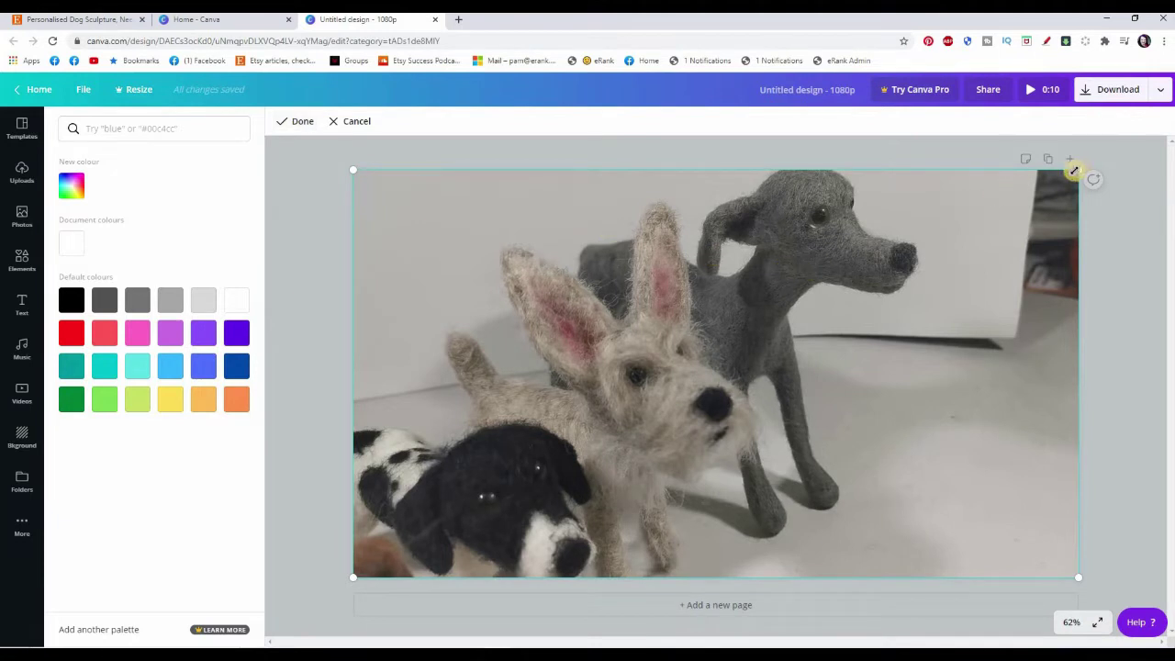
mouse_move(1085, 160)
mouse_down()
mouse_move(1075, 165)
mouse_move(1085, 163)
mouse_up()
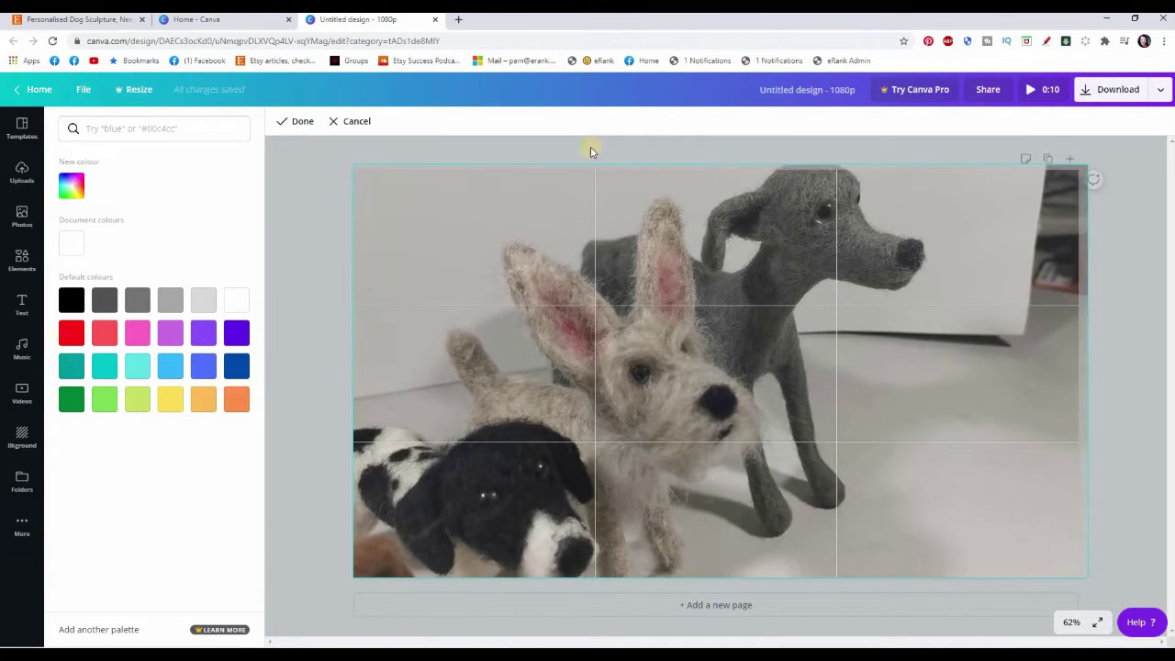
click(301, 121)
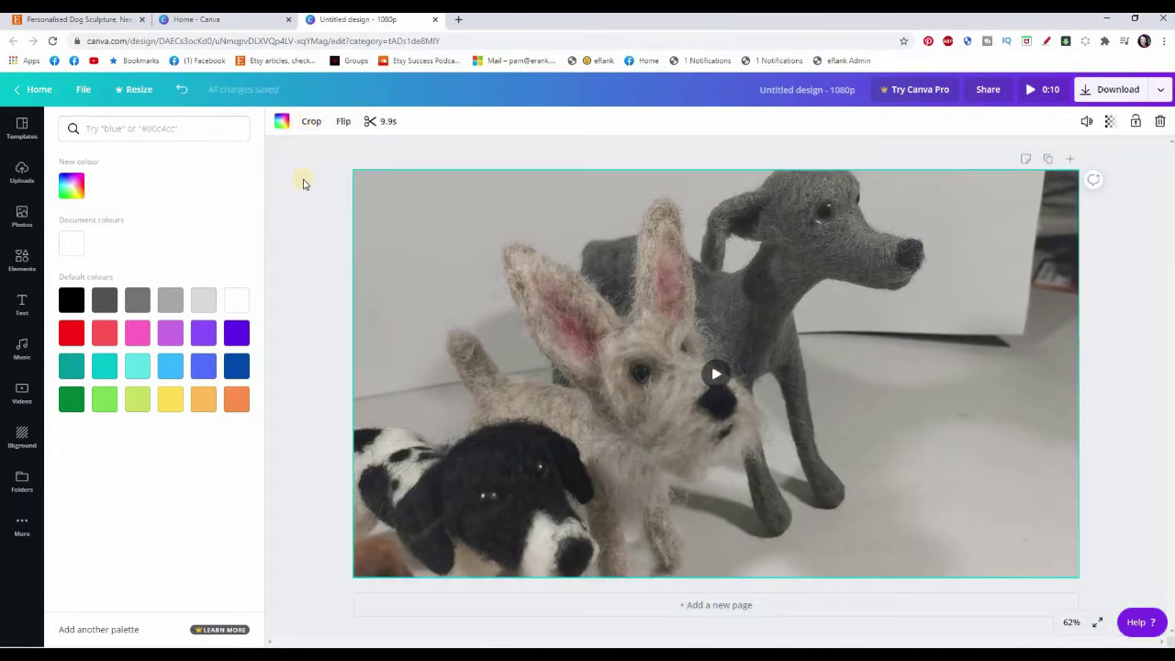
click(344, 121)
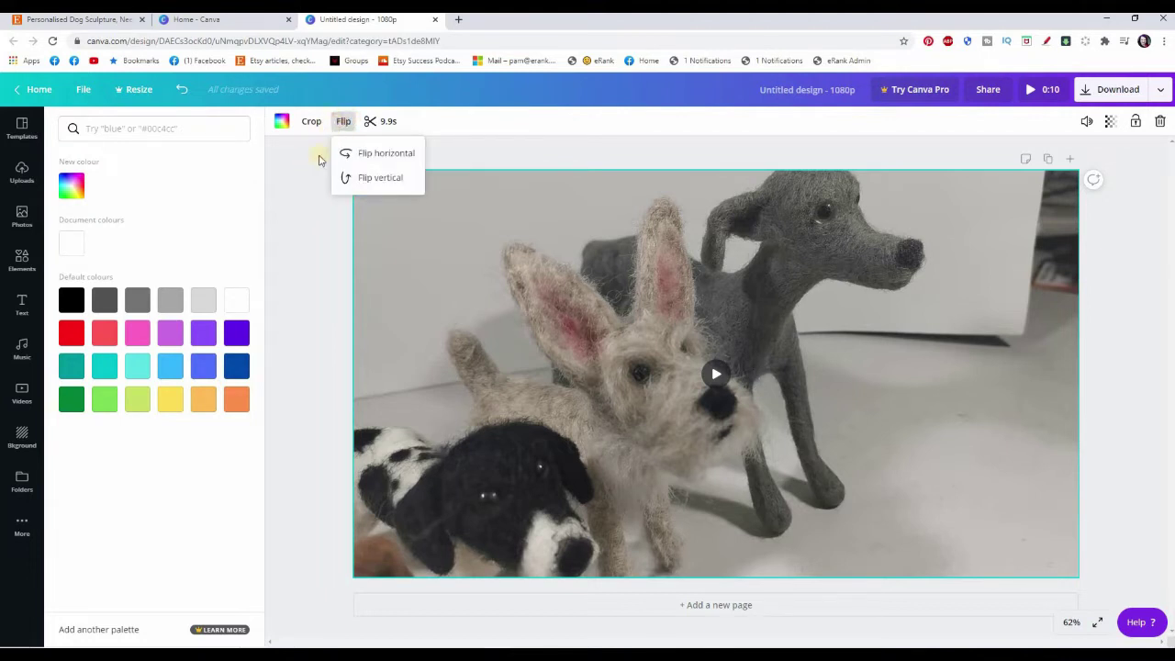
click(341, 121)
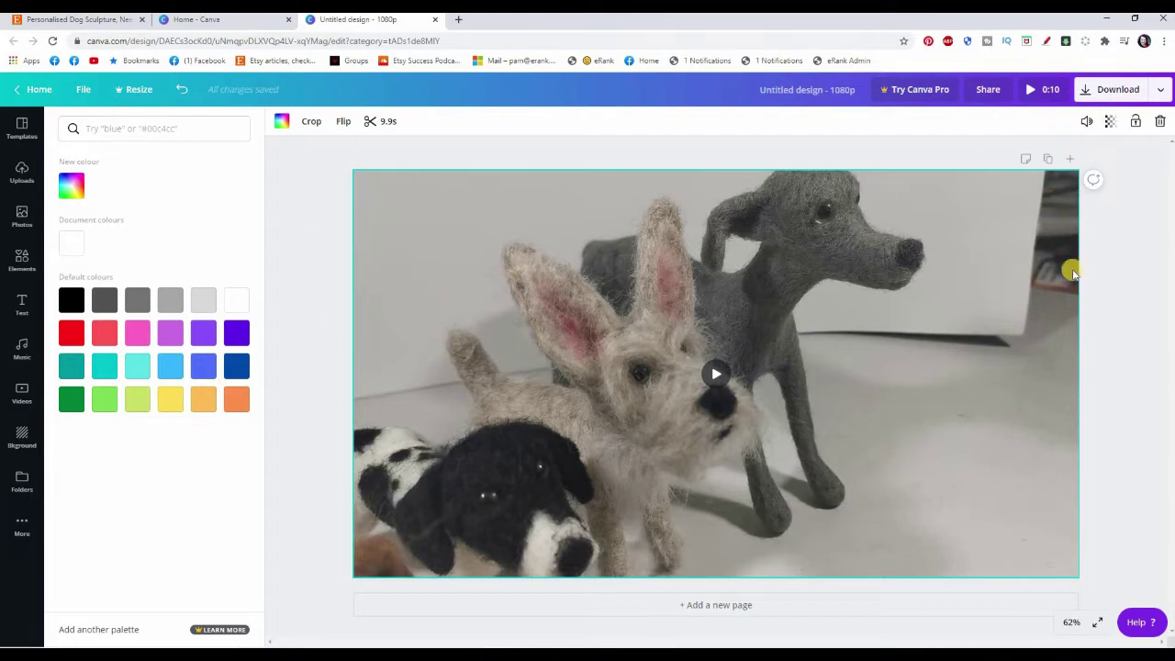
Download the finished design as an MP4 video and dismiss the Canva Pro trial offer
click(1112, 92)
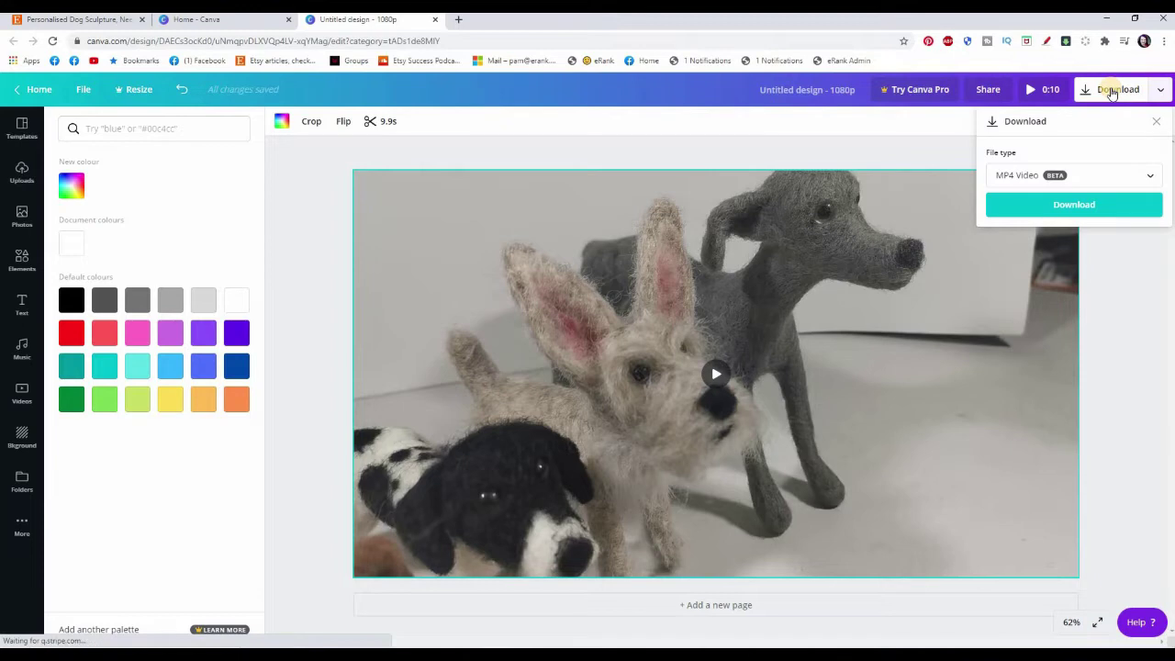
click(1093, 202)
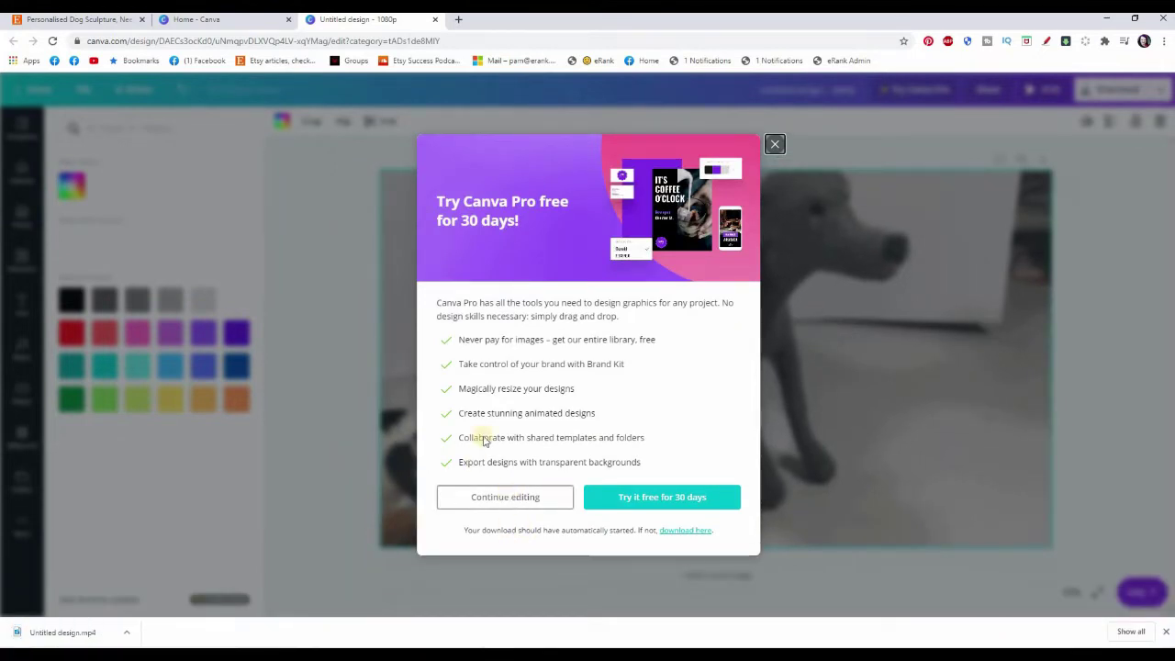
key(Escape)
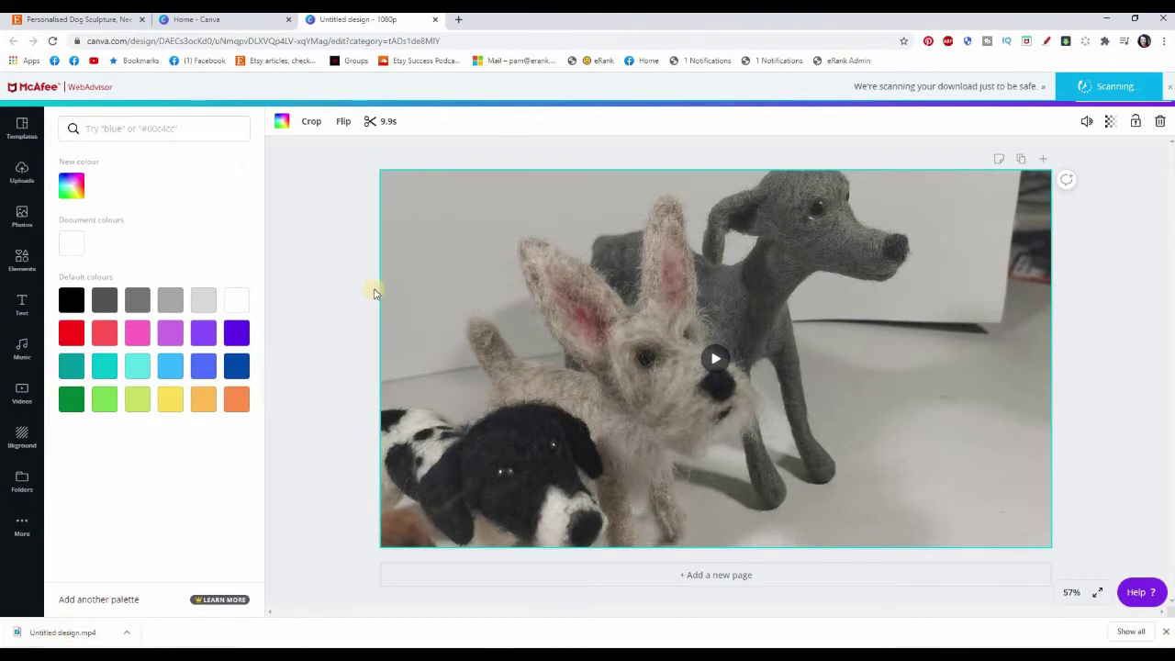
Browse the video templates and apply the Happy Birthday template showing the woman in a red hat to the page
click(22, 124)
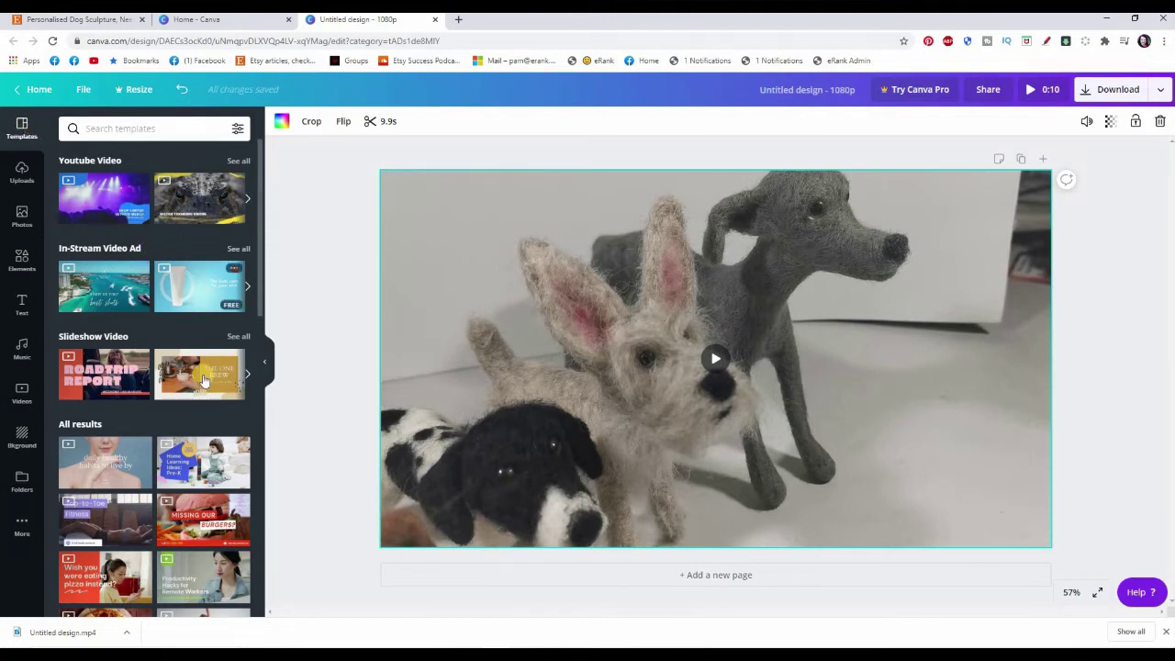
scroll(204, 379, down, 5)
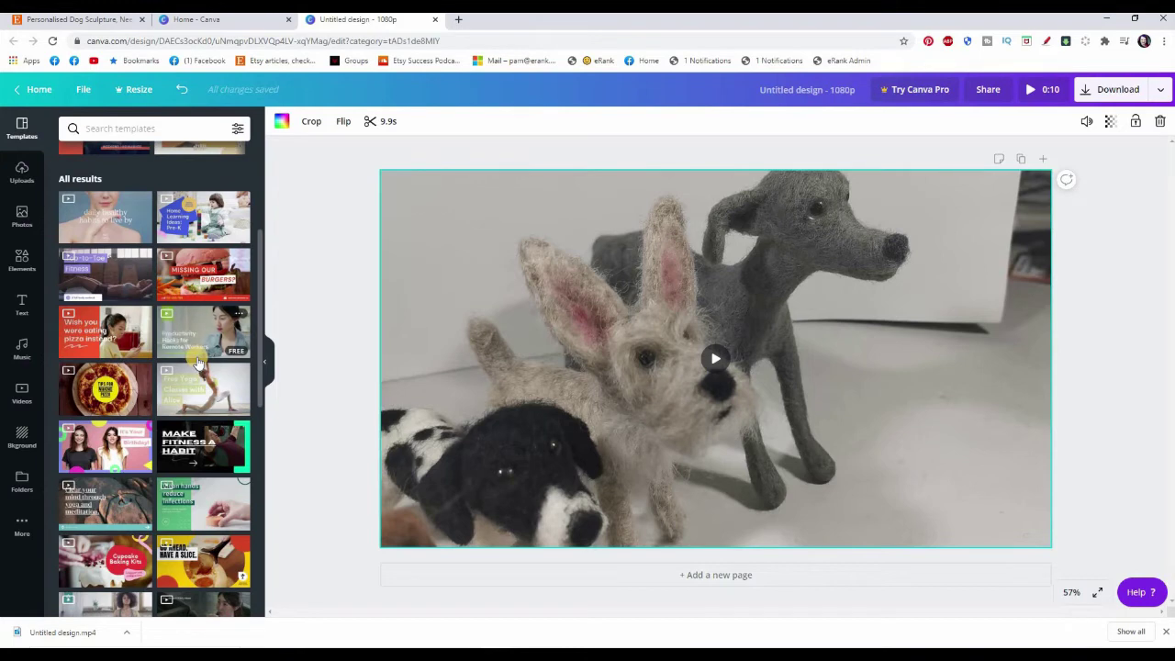
scroll(198, 363, down, 3)
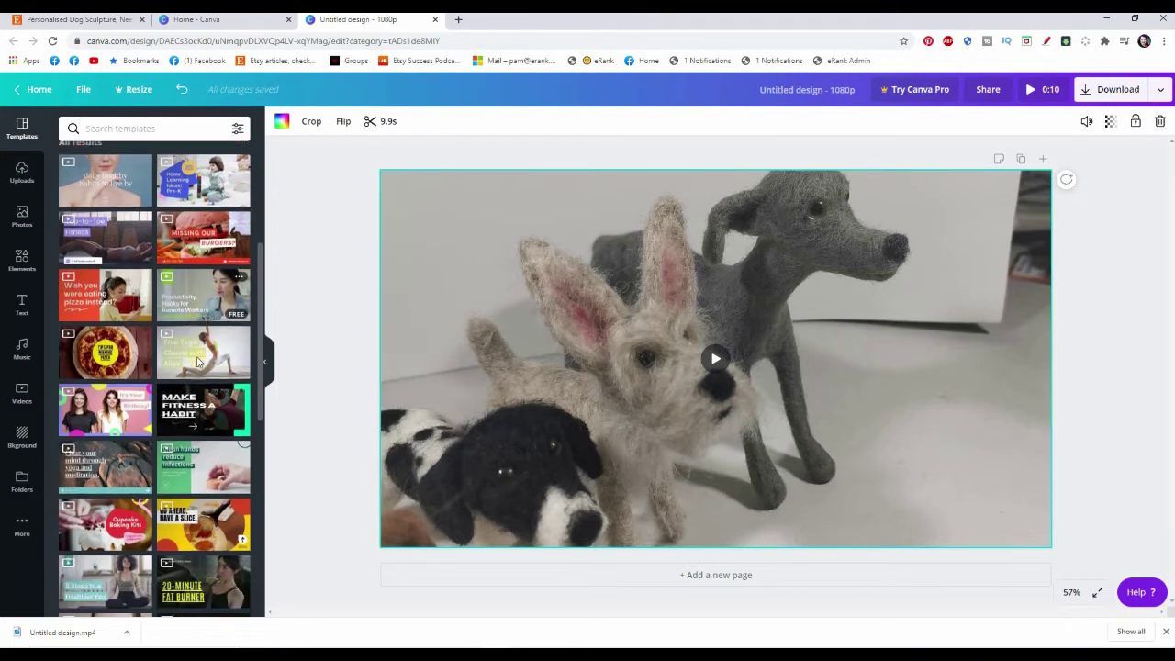
scroll(197, 362, down, 4)
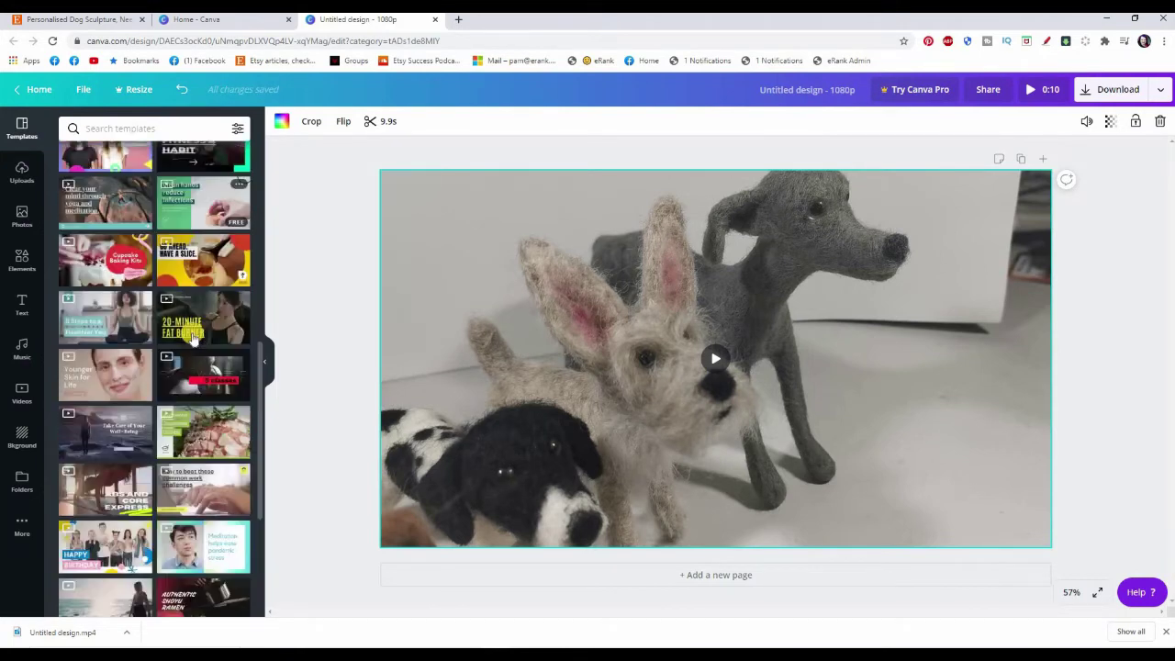
scroll(192, 338, down, 4)
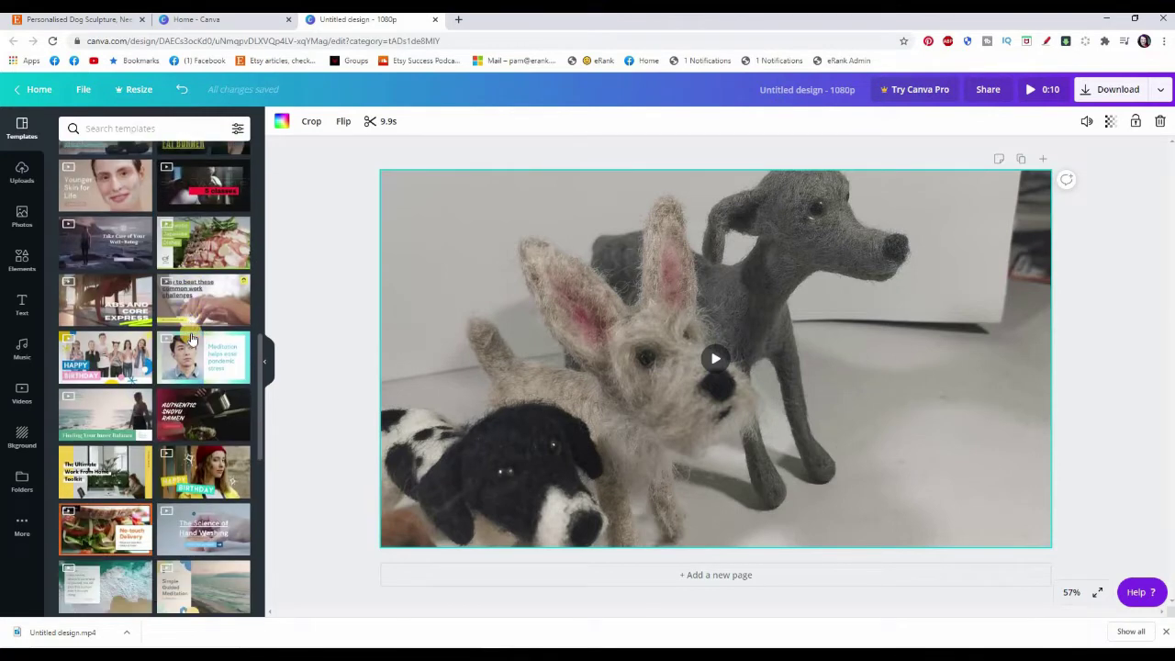
scroll(190, 340, down, 1)
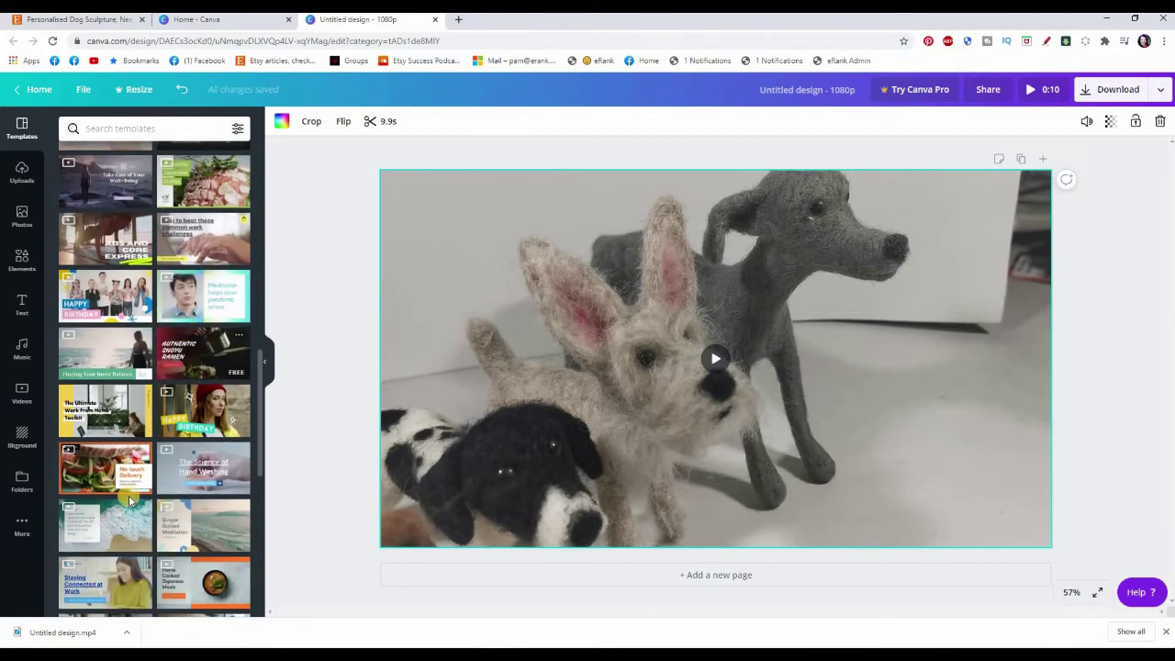
click(198, 406)
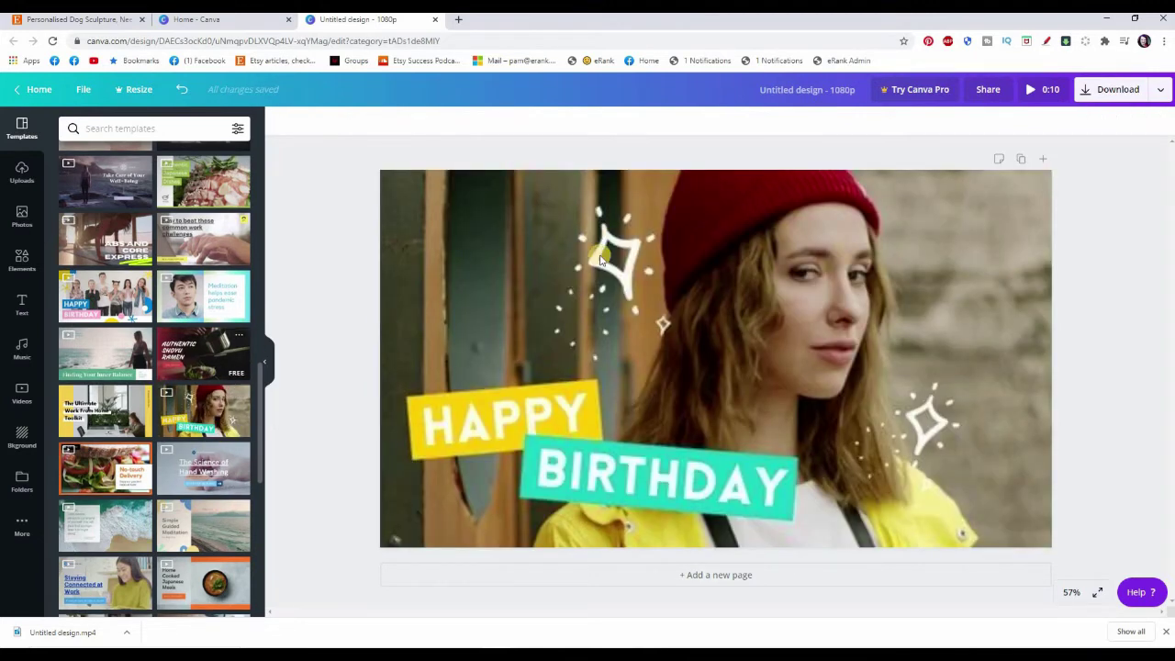
click(698, 287)
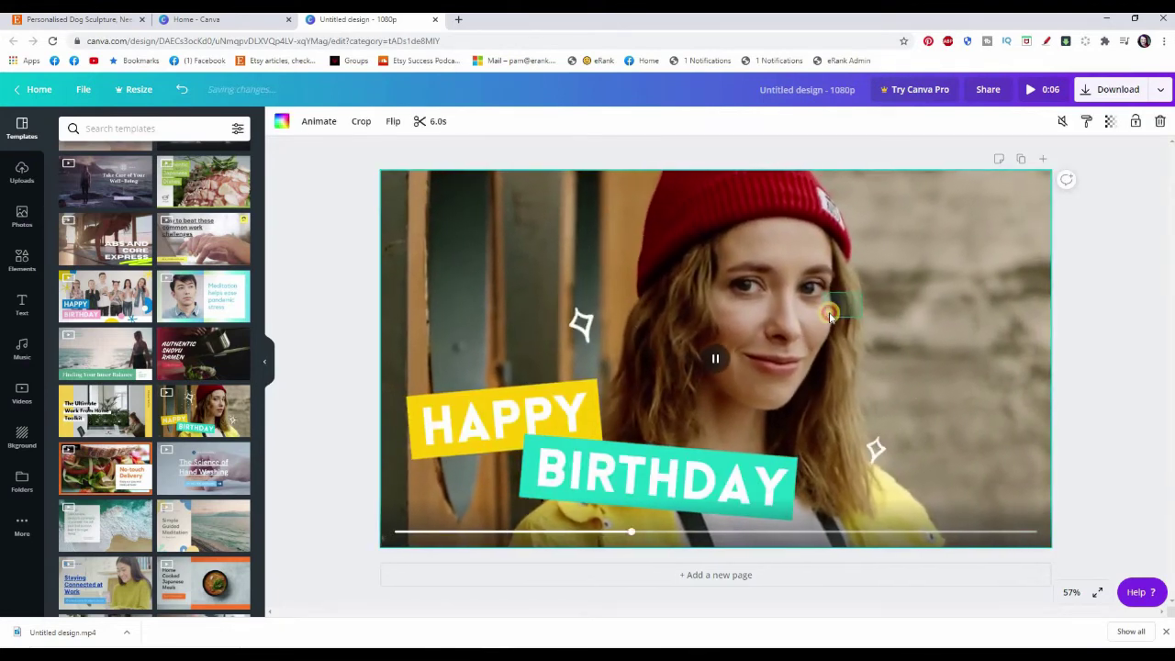
key(Escape)
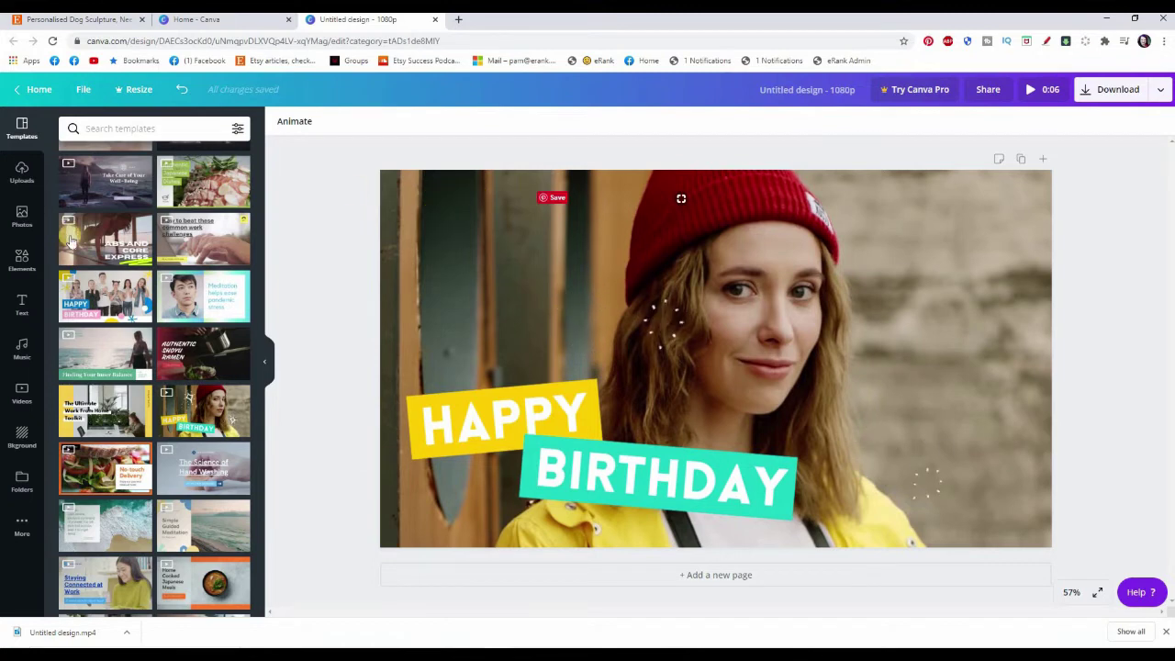
Replace the Happy Birthday template's background with the uploaded 20-second dog sculpture video
click(20, 173)
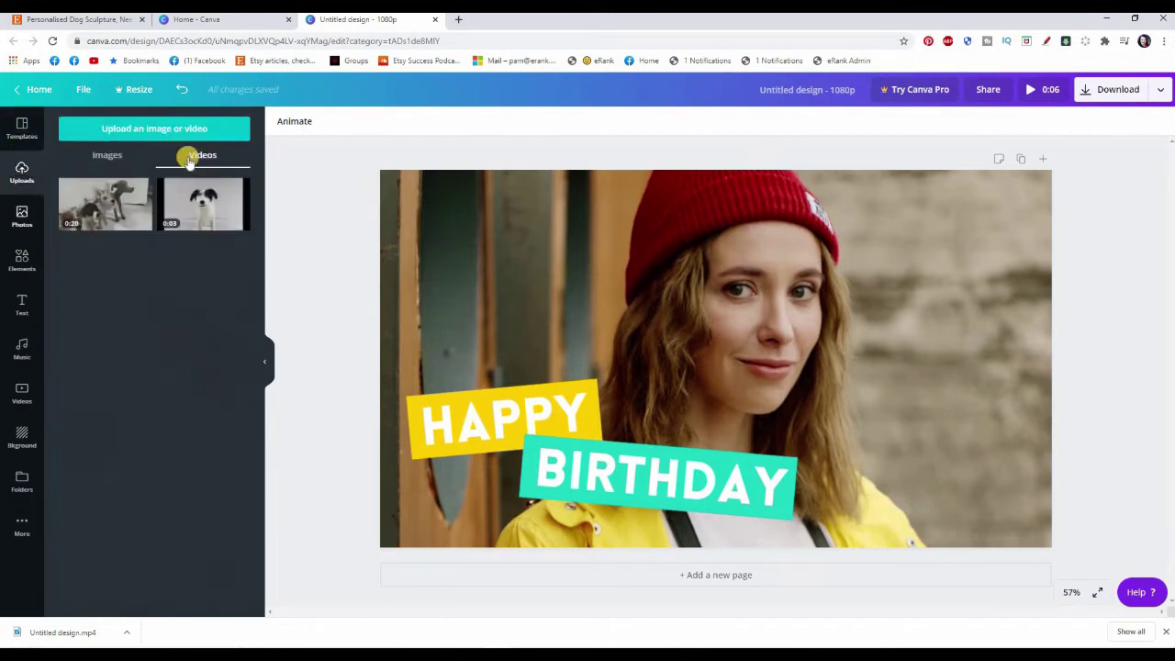
drag(105, 203, 432, 191)
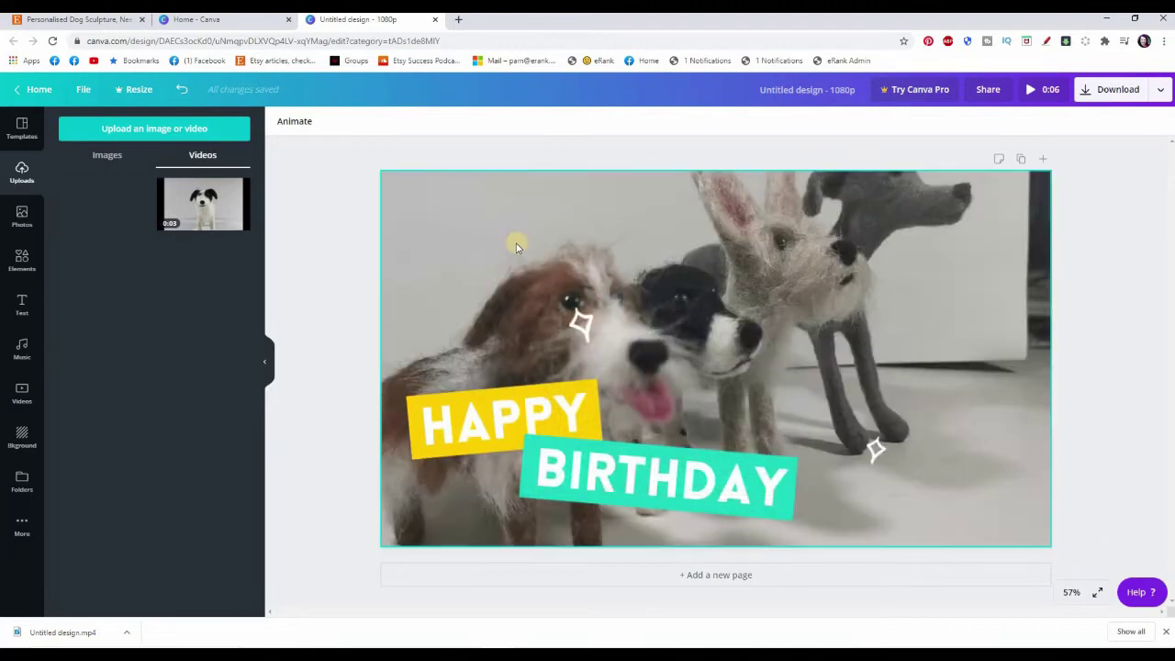
Change the HAPPY banner's text to YOUR and the BIRTHDAY banner's text to PET, then shrink the PET banner to font size 92.3
click(513, 410)
double_click(512, 411)
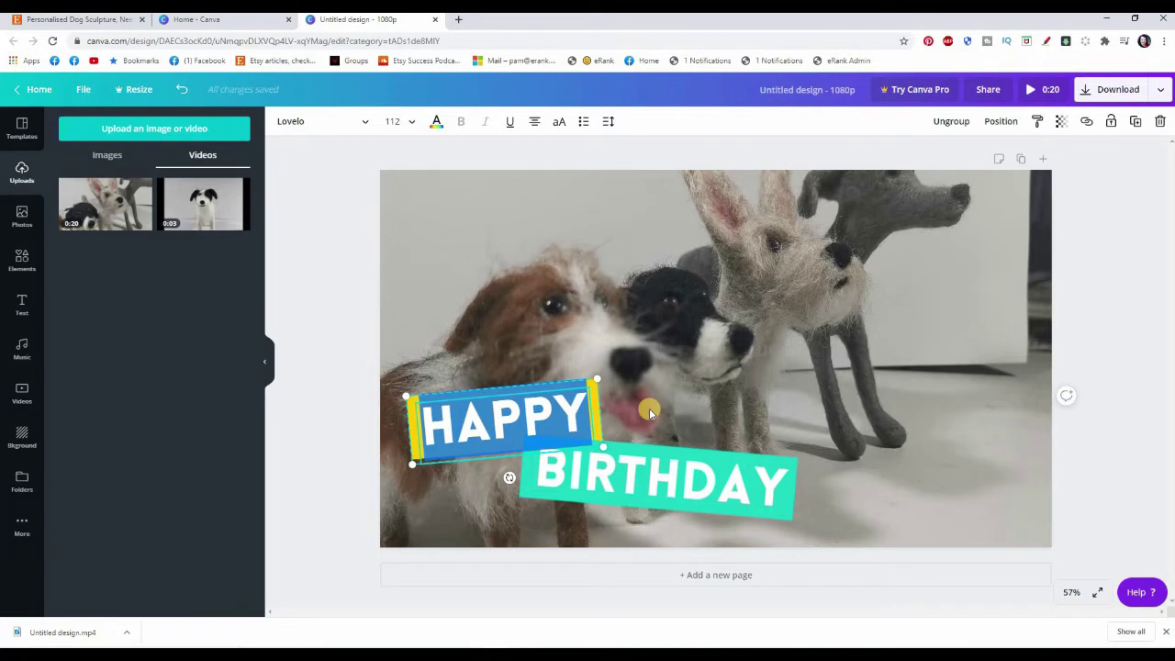
text(YOUR)
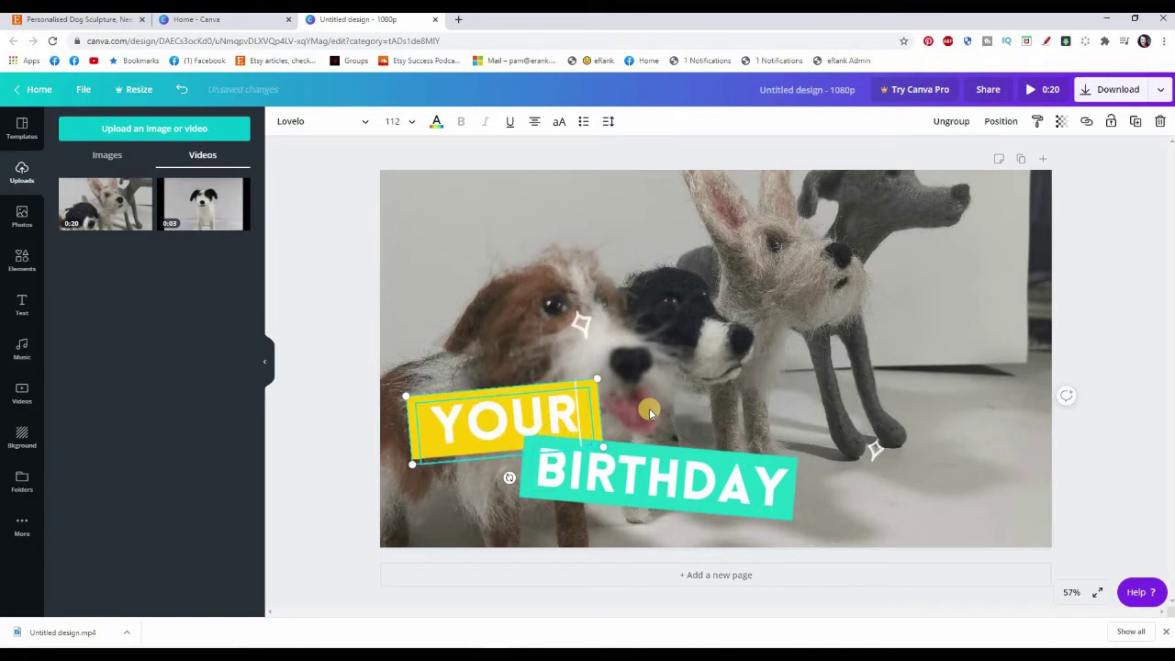
click(695, 479)
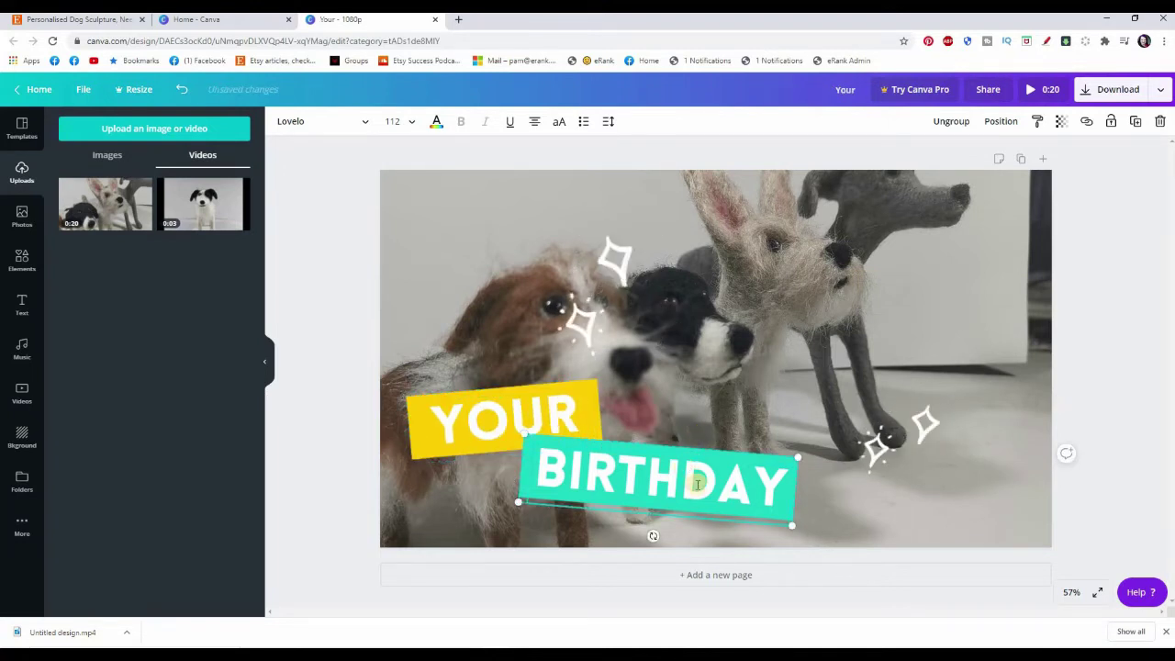
double_click(697, 482)
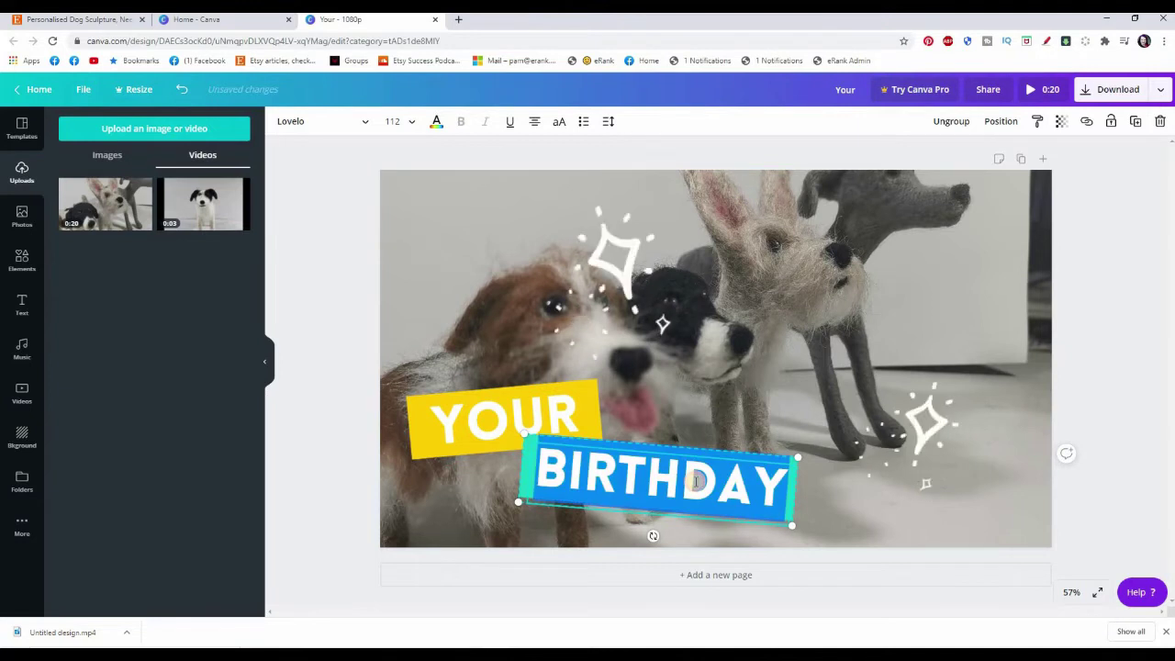
text(PET)
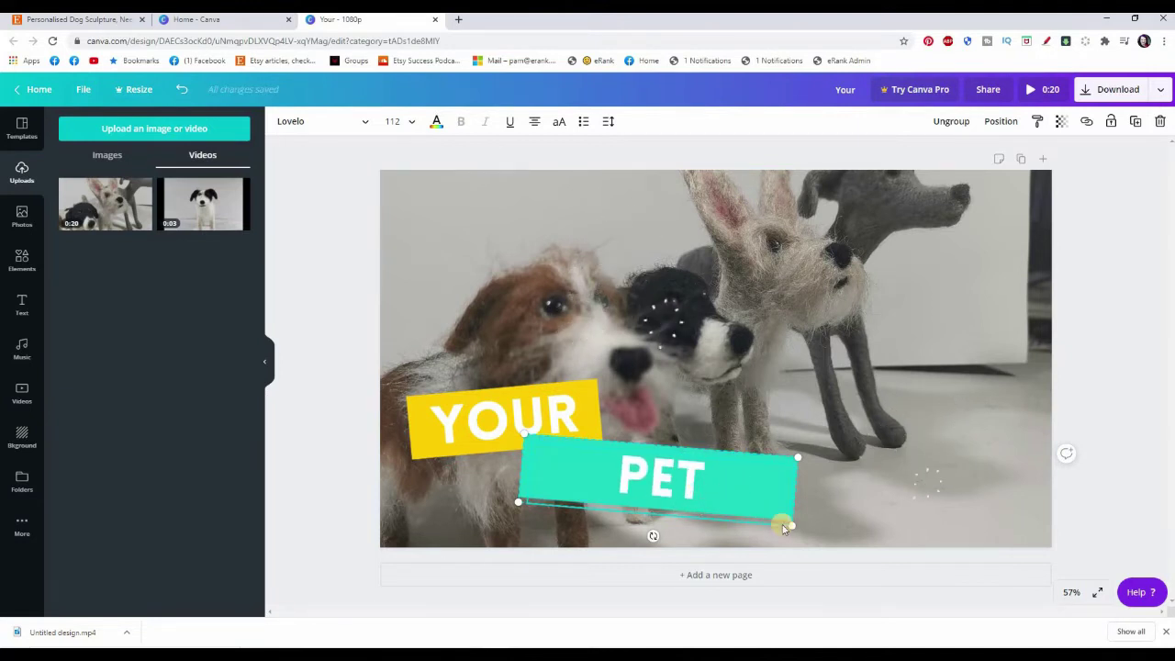
drag(781, 522, 747, 516)
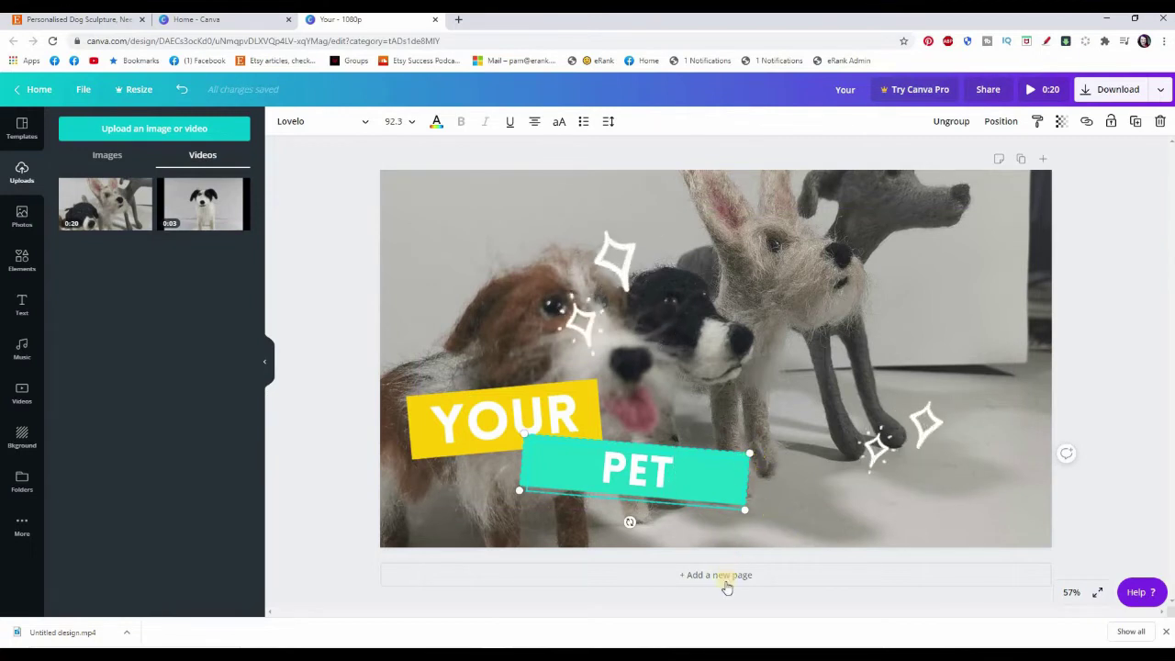
Delete the sparkle animations and the dog sculpture background video from the page
click(331, 310)
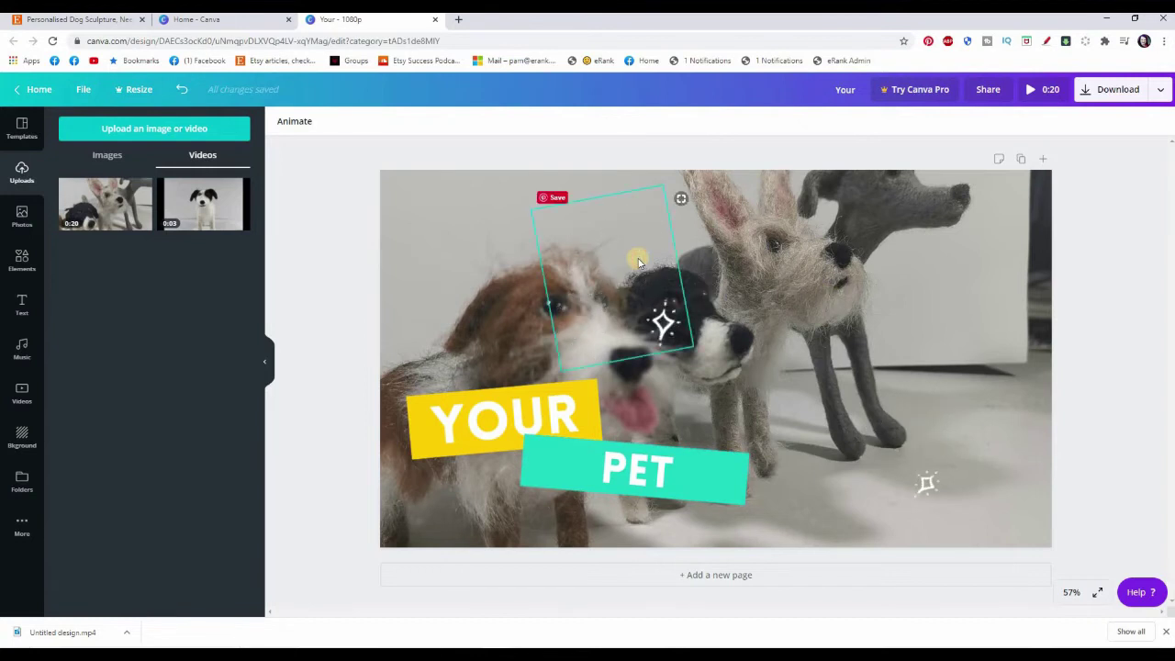
click(637, 263)
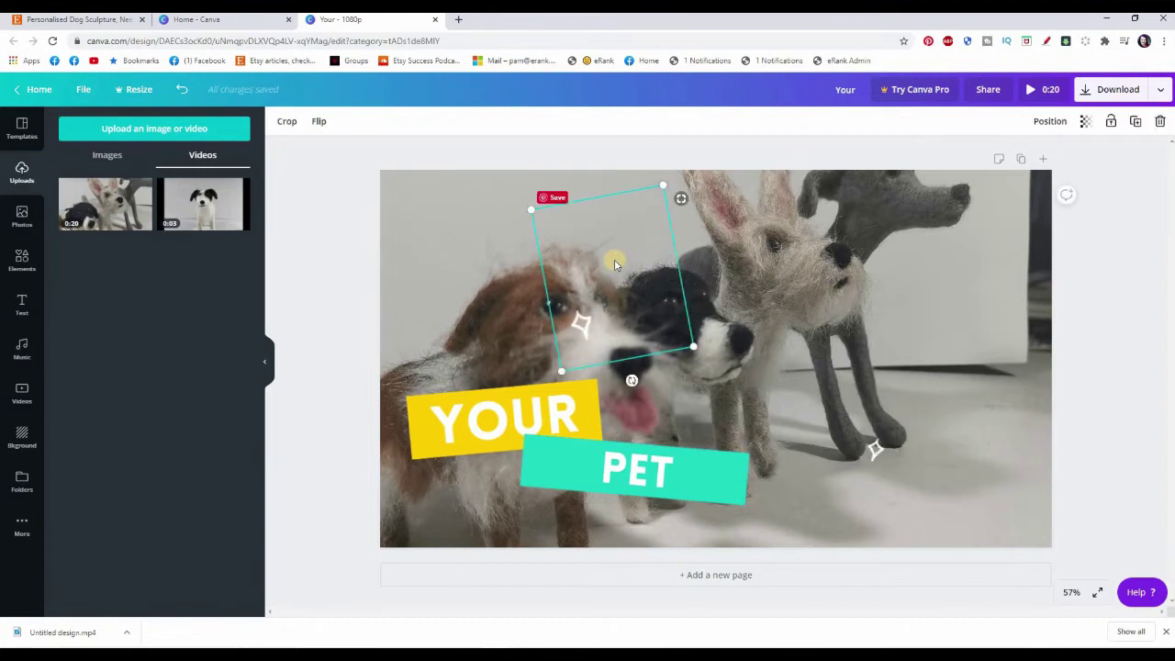
click(806, 342)
key(space)
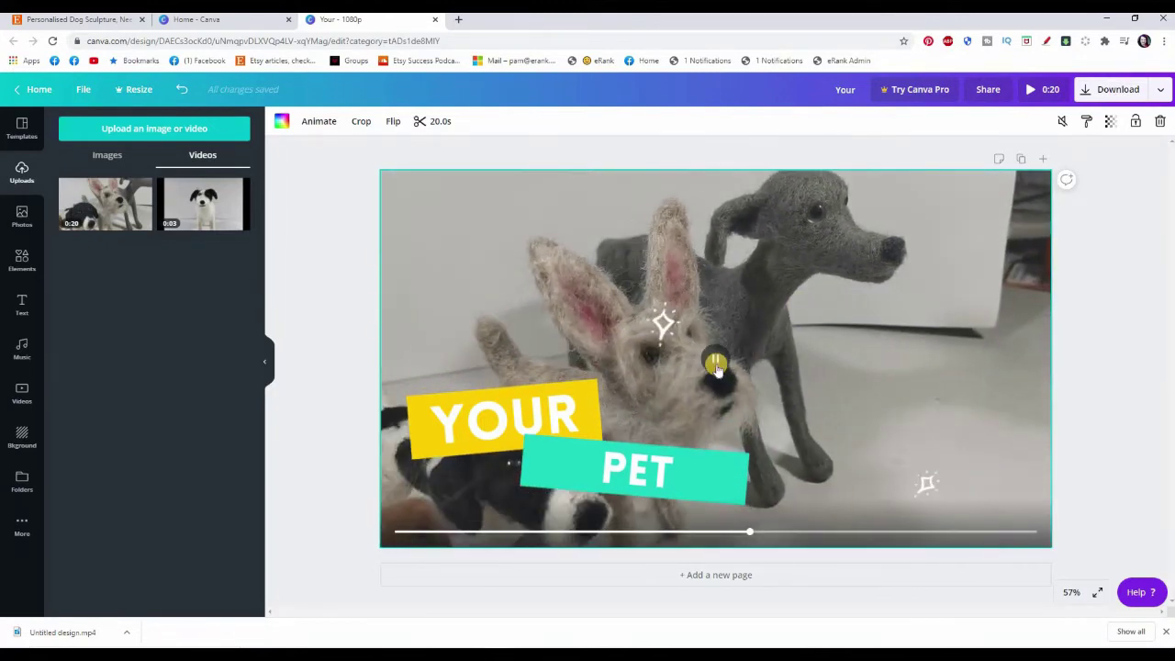
click(900, 360)
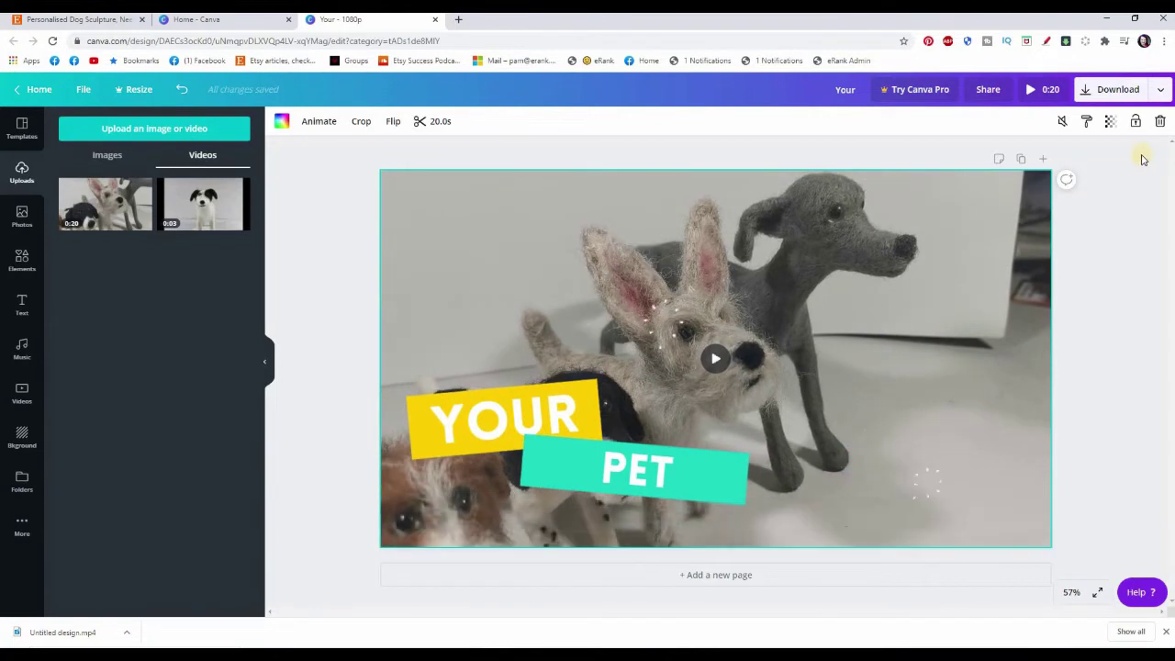
click(1162, 122)
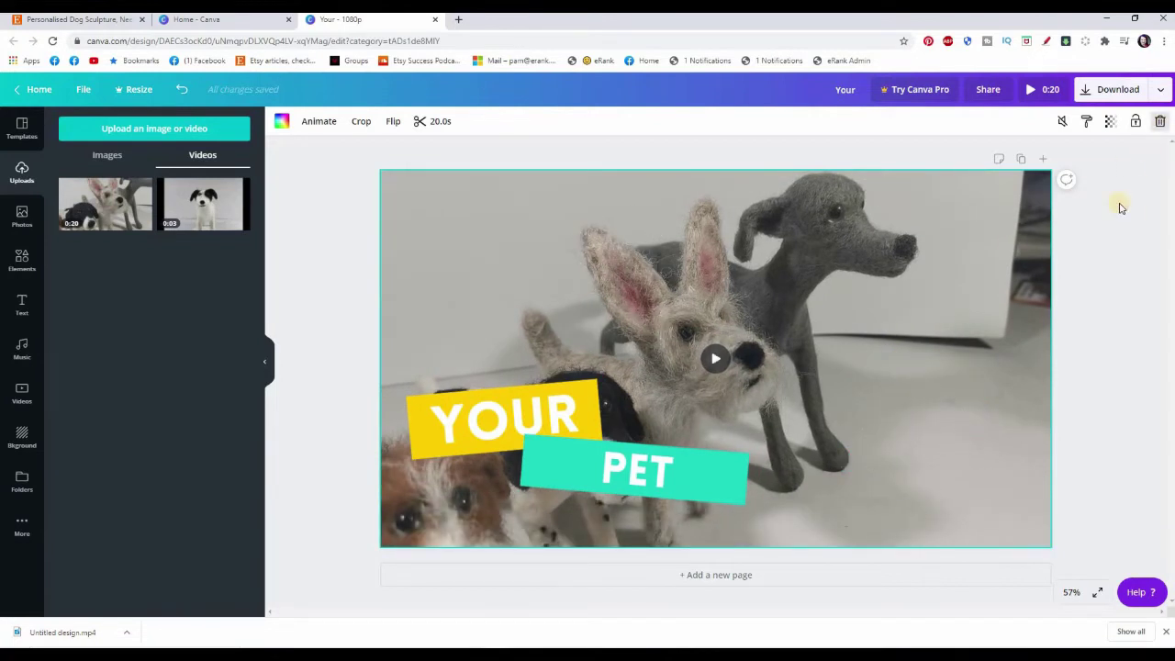
click(1109, 270)
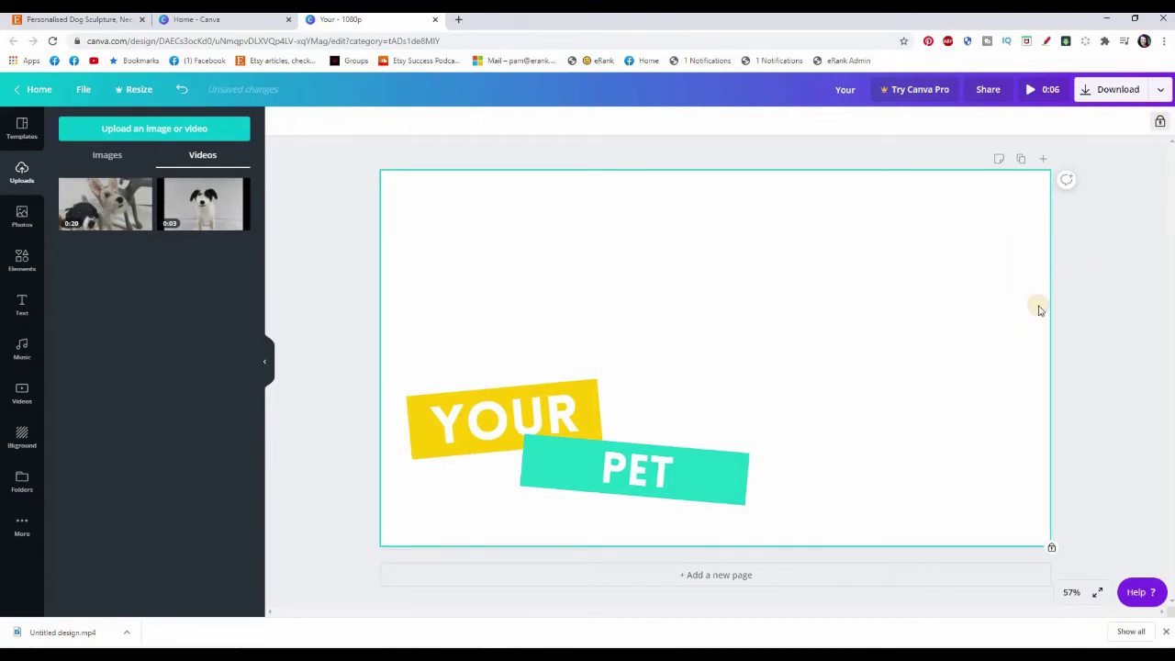
click(1010, 338)
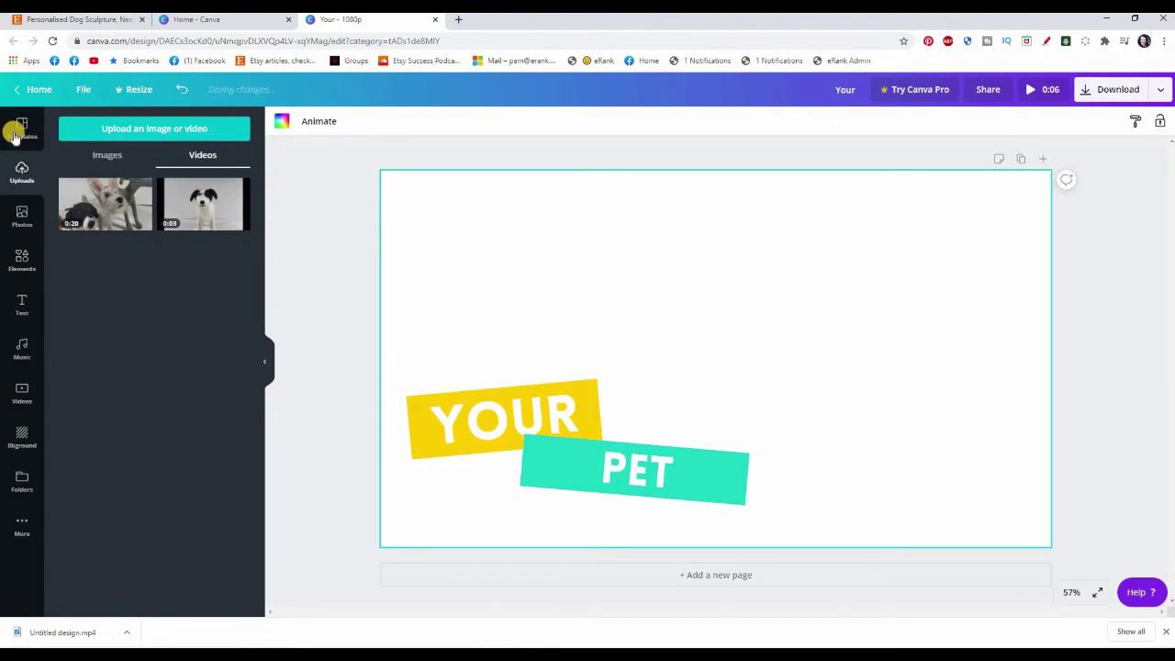
Delete the PET and YOUR banners from the page
click(19, 258)
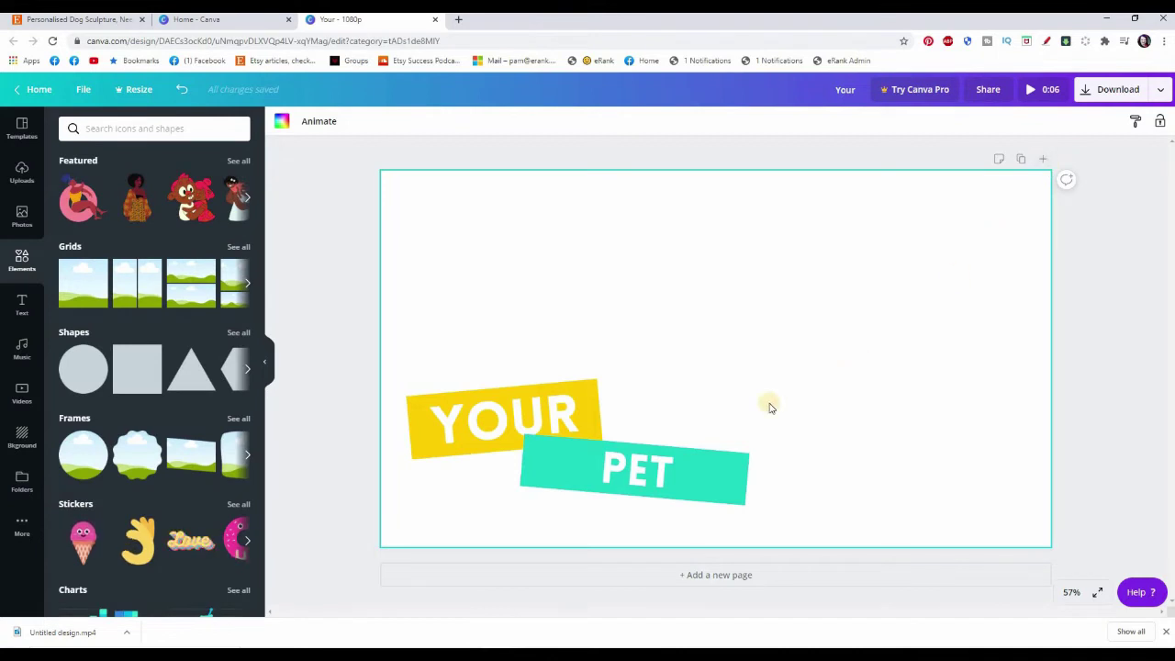
click(695, 473)
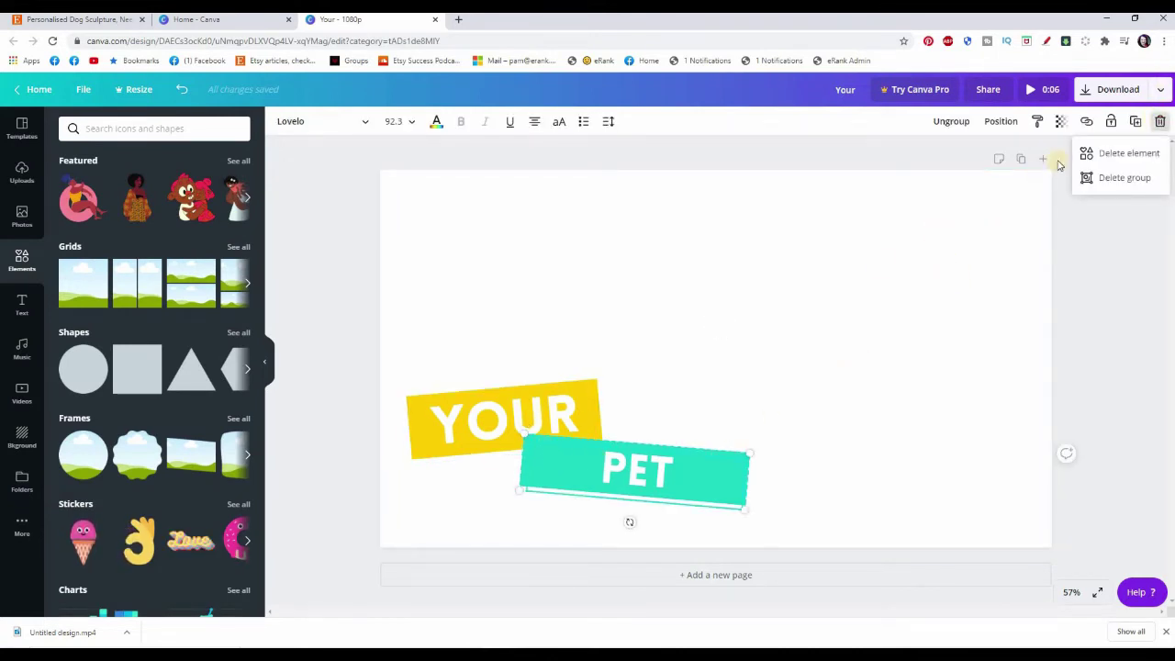
click(1099, 162)
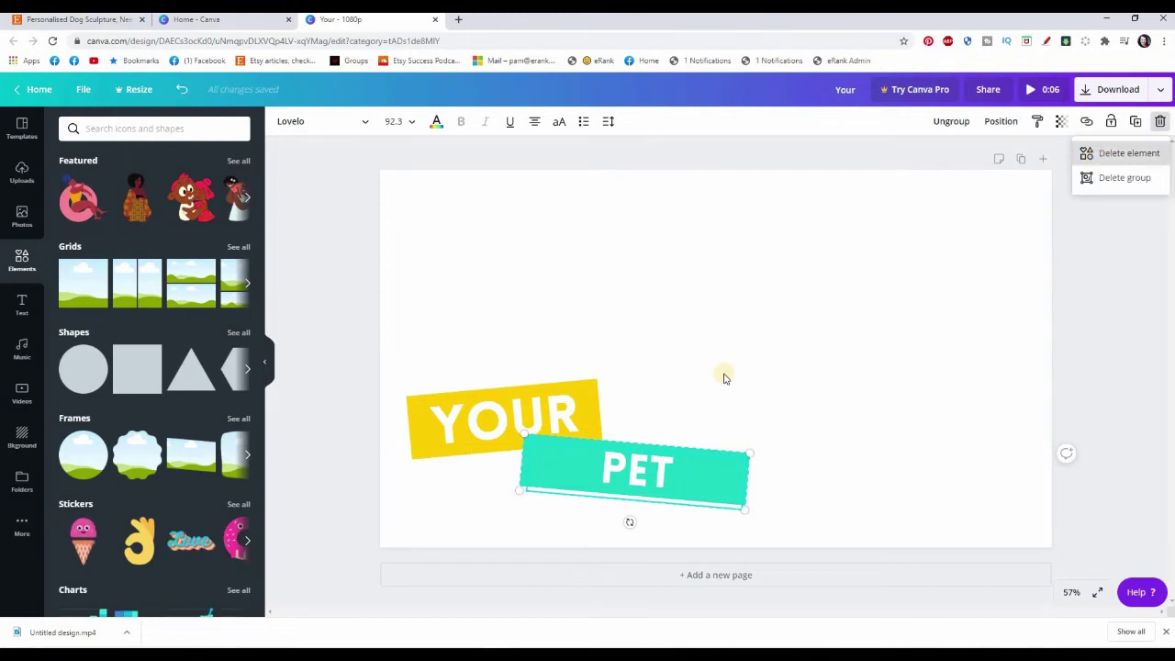
click(1161, 122)
click(549, 427)
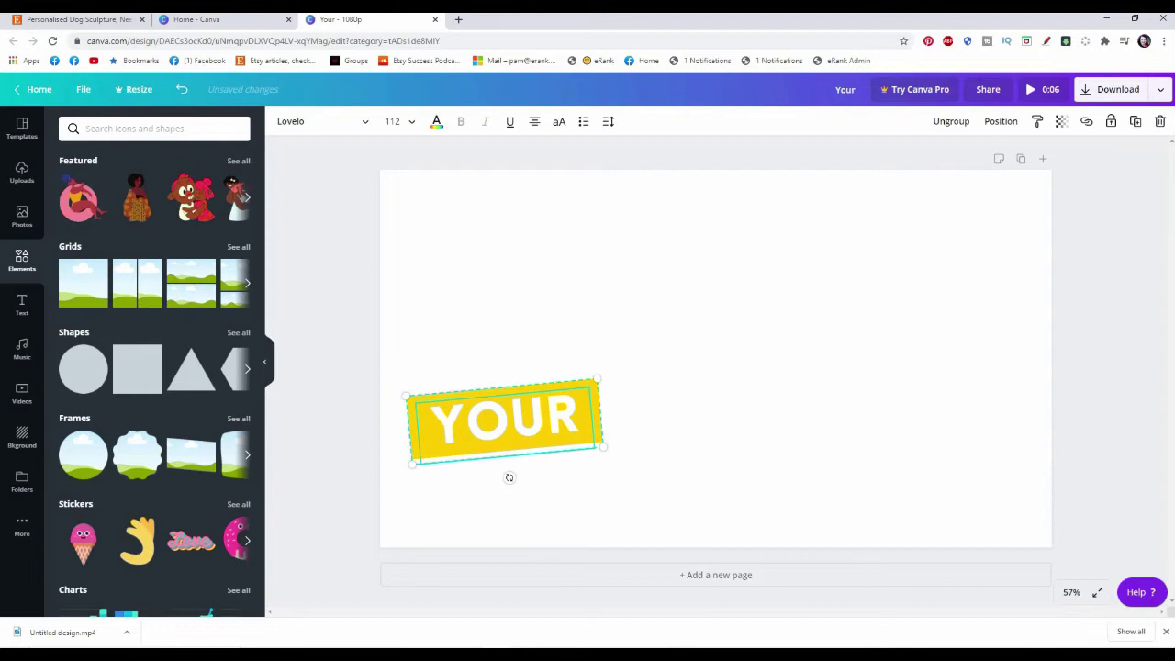
click(1161, 123)
click(1122, 176)
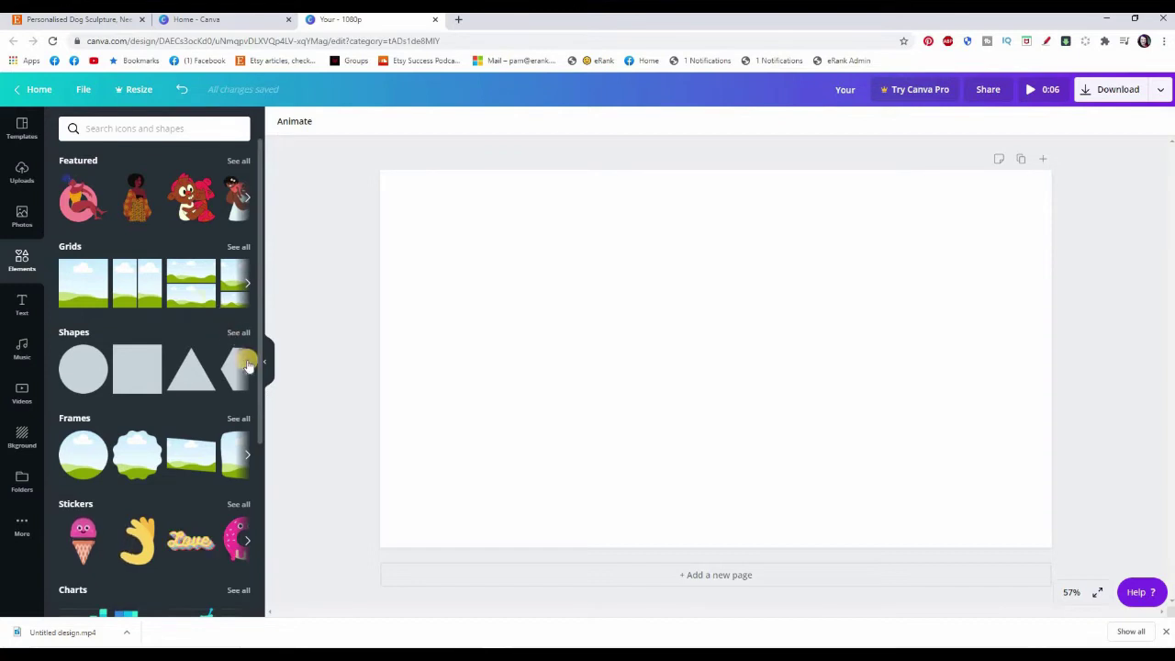
Place the free rounded square frame on the right half of the page and enlarge it to nearly the full page height
click(246, 456)
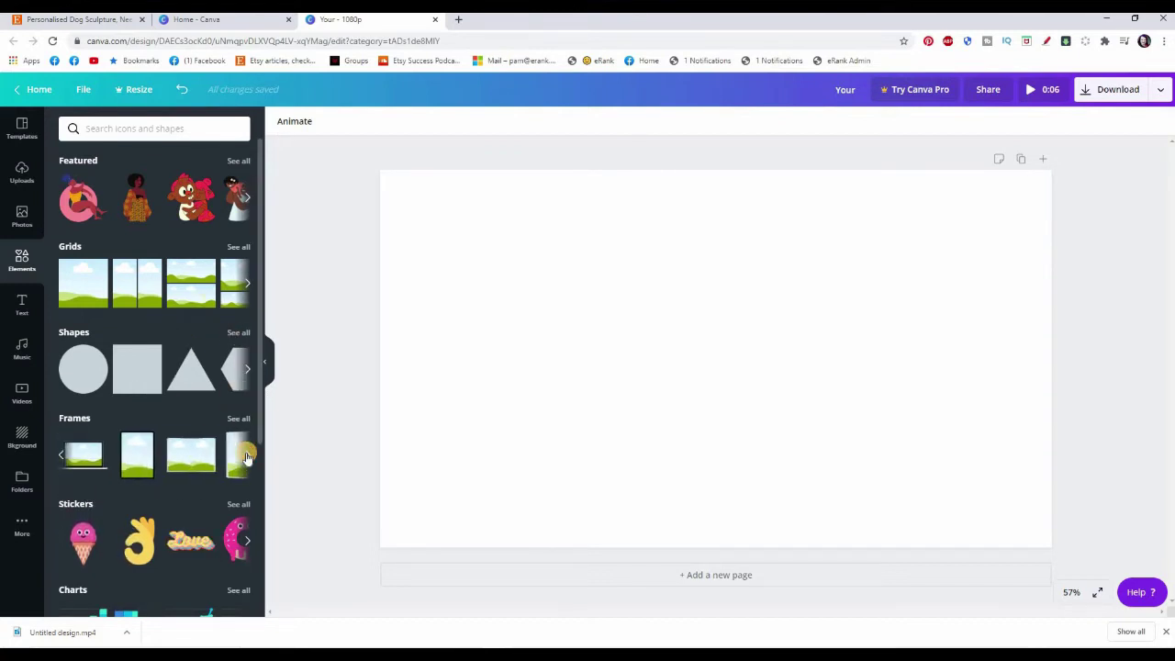
click(246, 456)
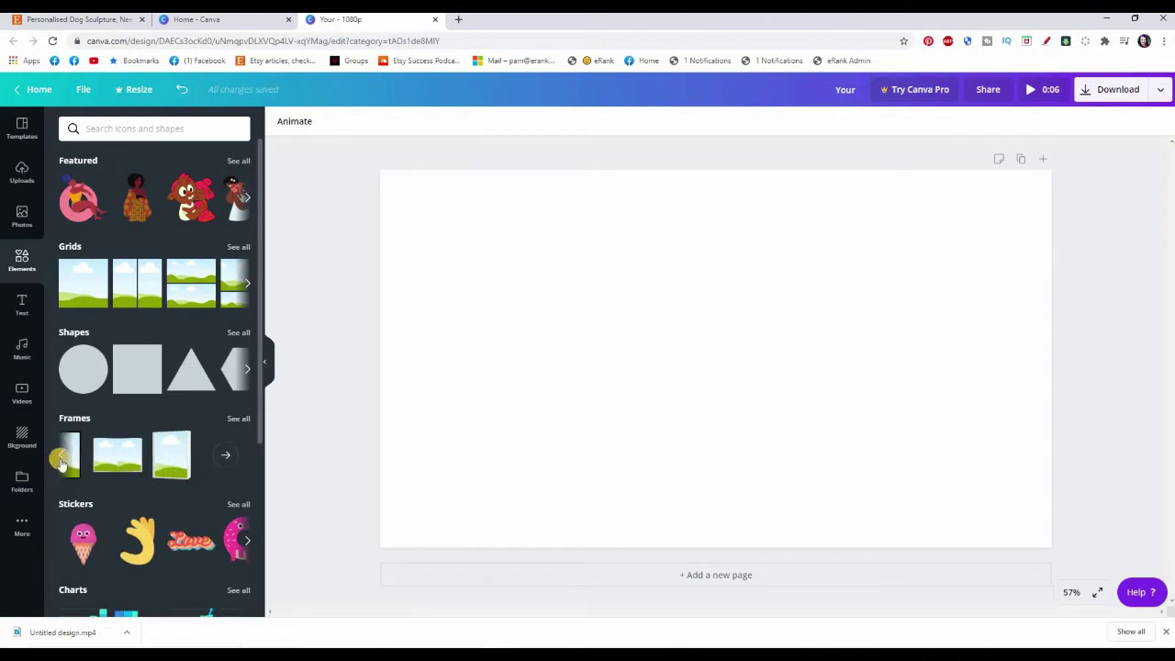
click(60, 458)
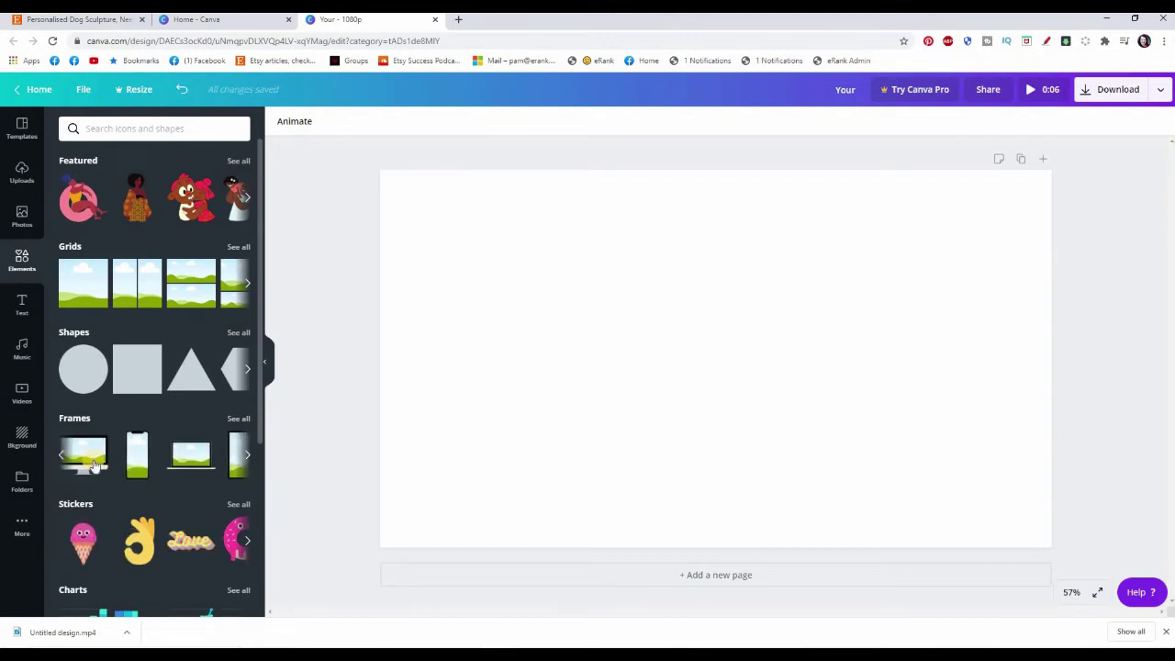
click(61, 454)
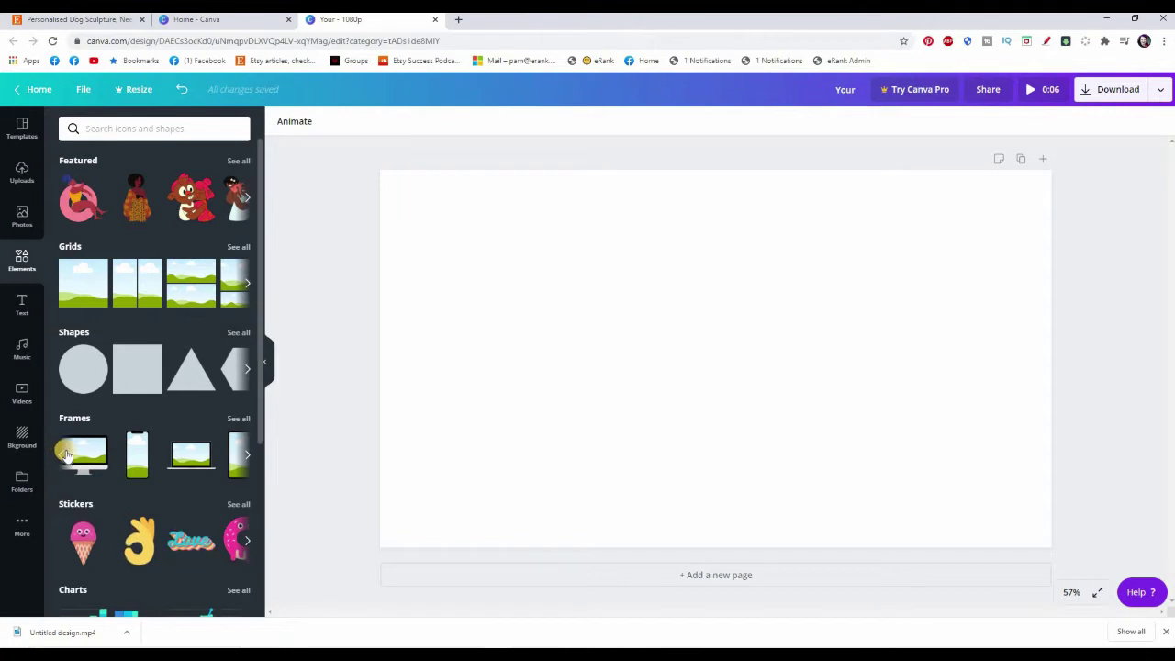
click(60, 457)
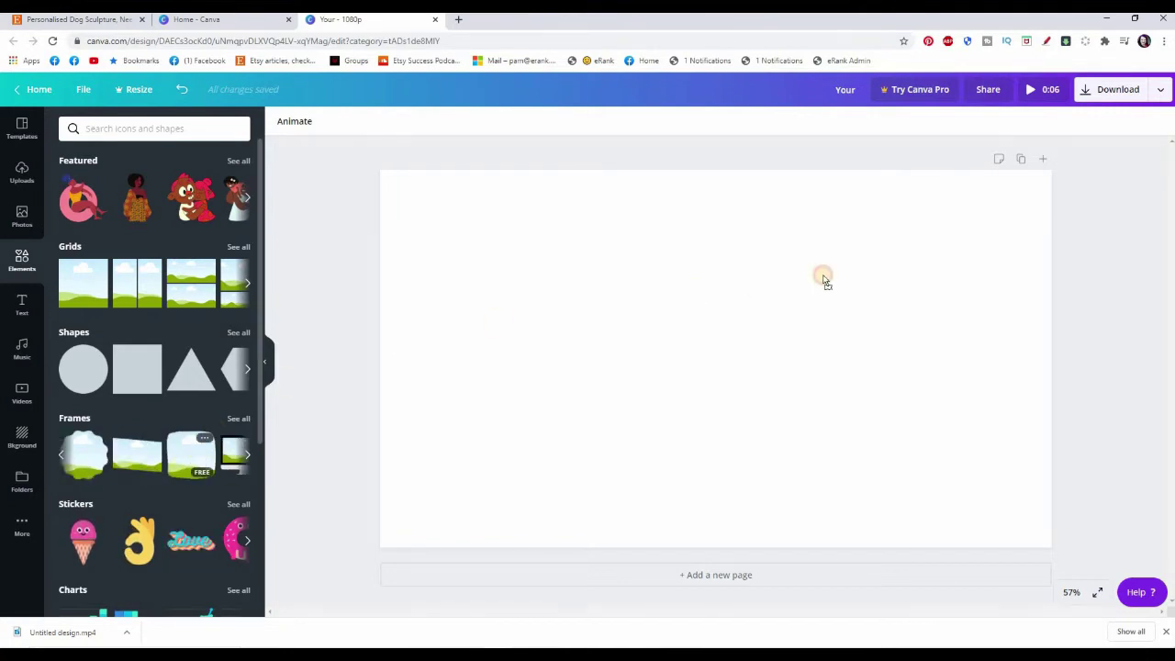
drag(824, 280, 784, 291)
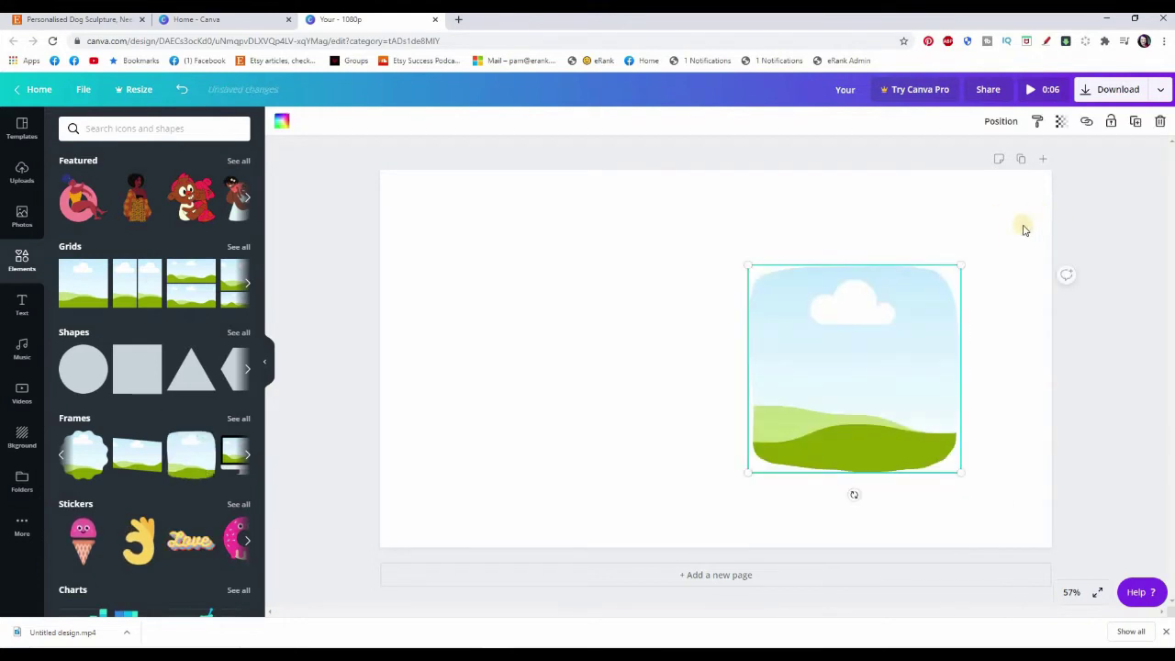
drag(1000, 222, 1031, 193)
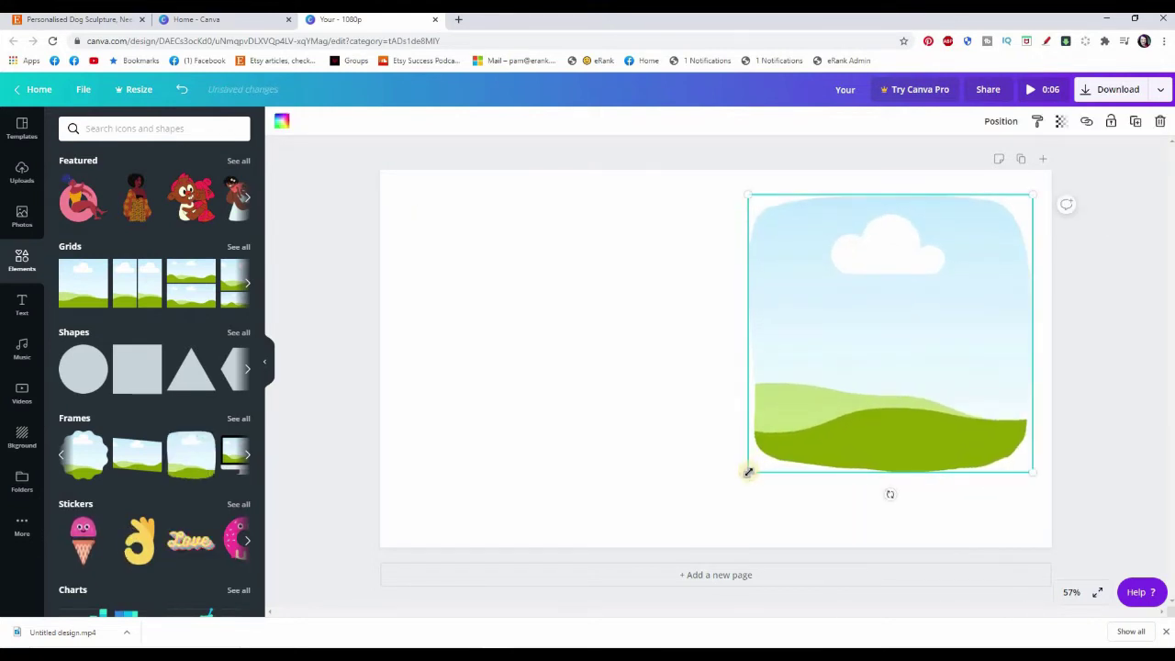
drag(718, 500, 691, 518)
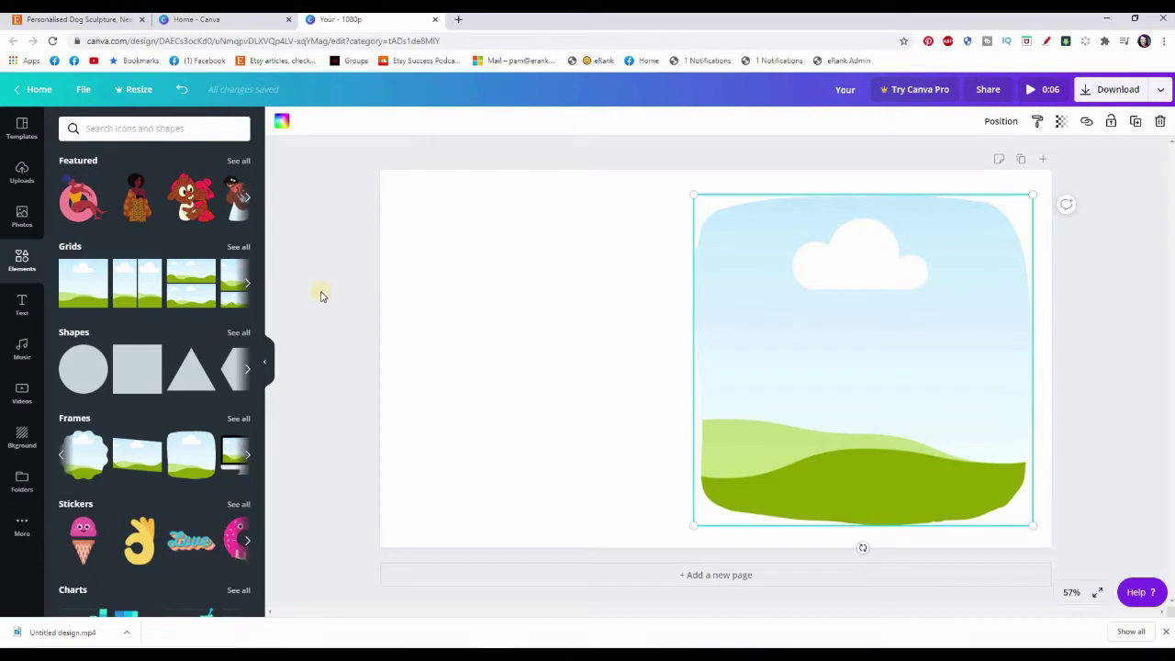
Fill the rounded square frame with the uploaded 20-second dog sculpture video
click(20, 188)
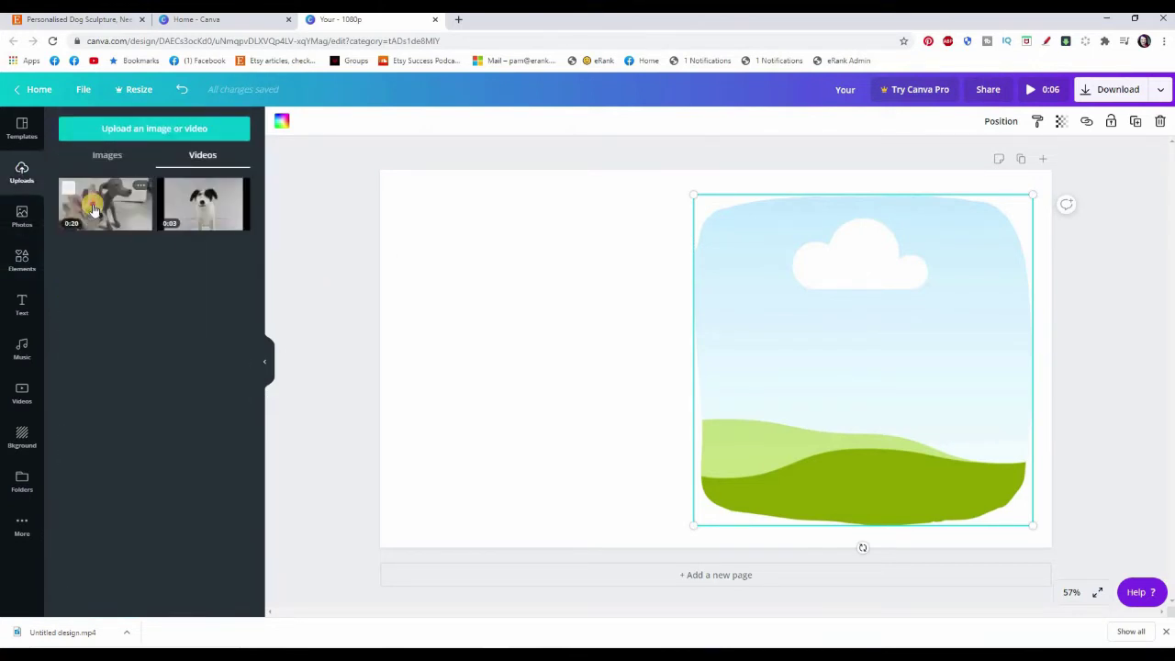
drag(655, 333, 829, 334)
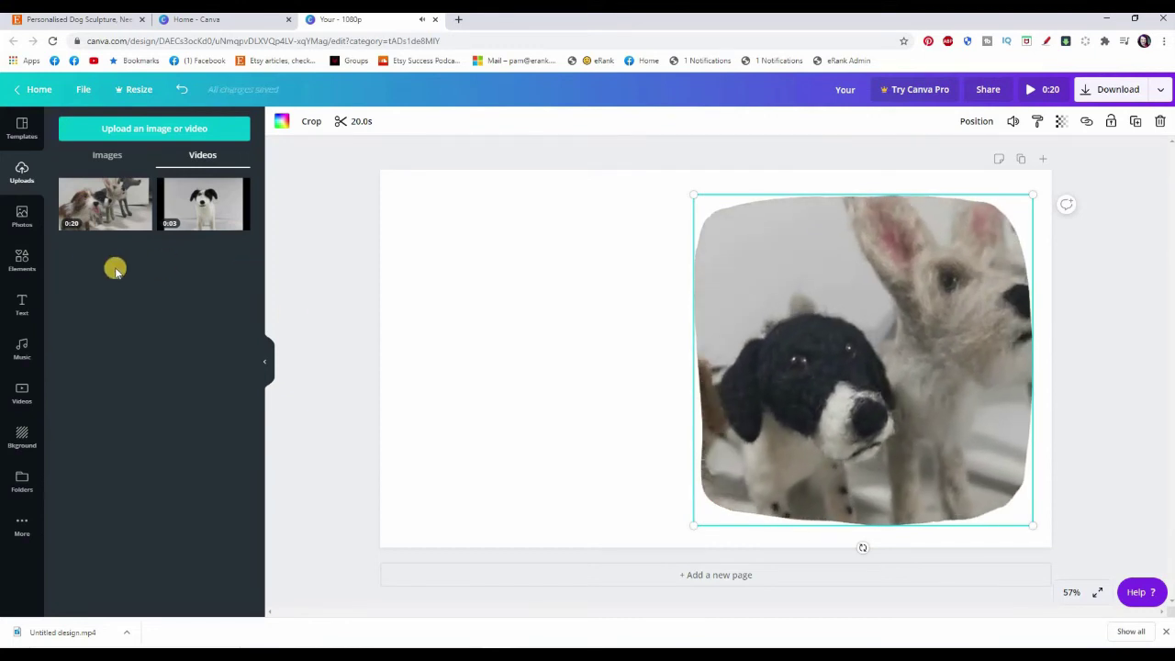
Add the smartphone frame to the lower left part of the page
click(11, 259)
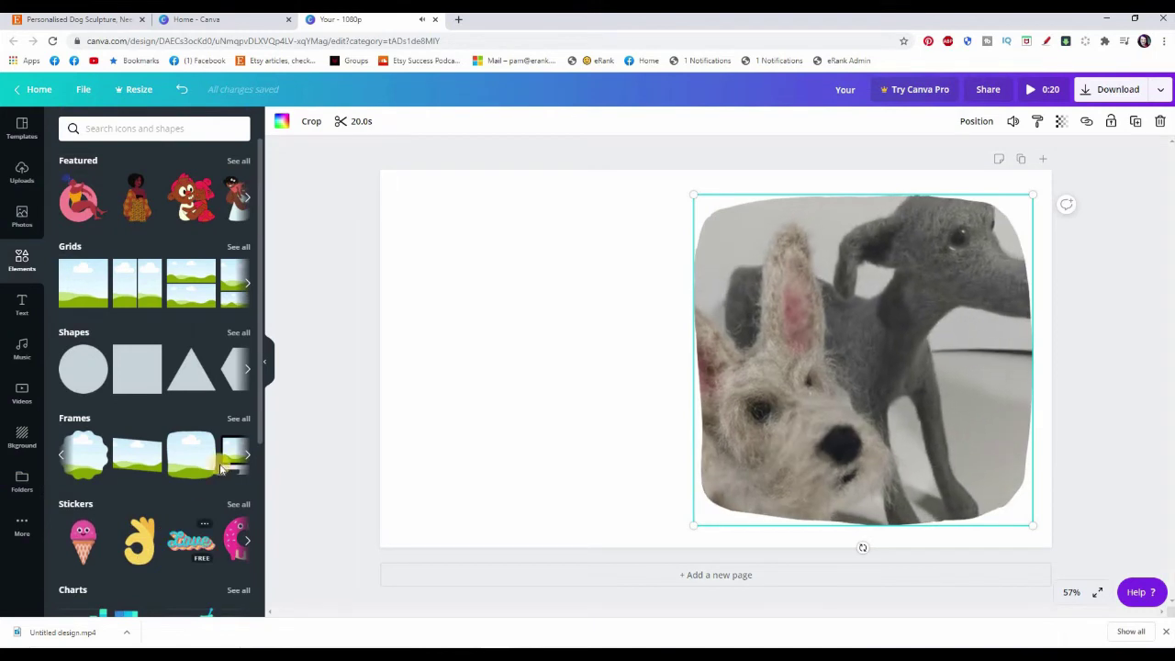
scroll(240, 453, left, 3)
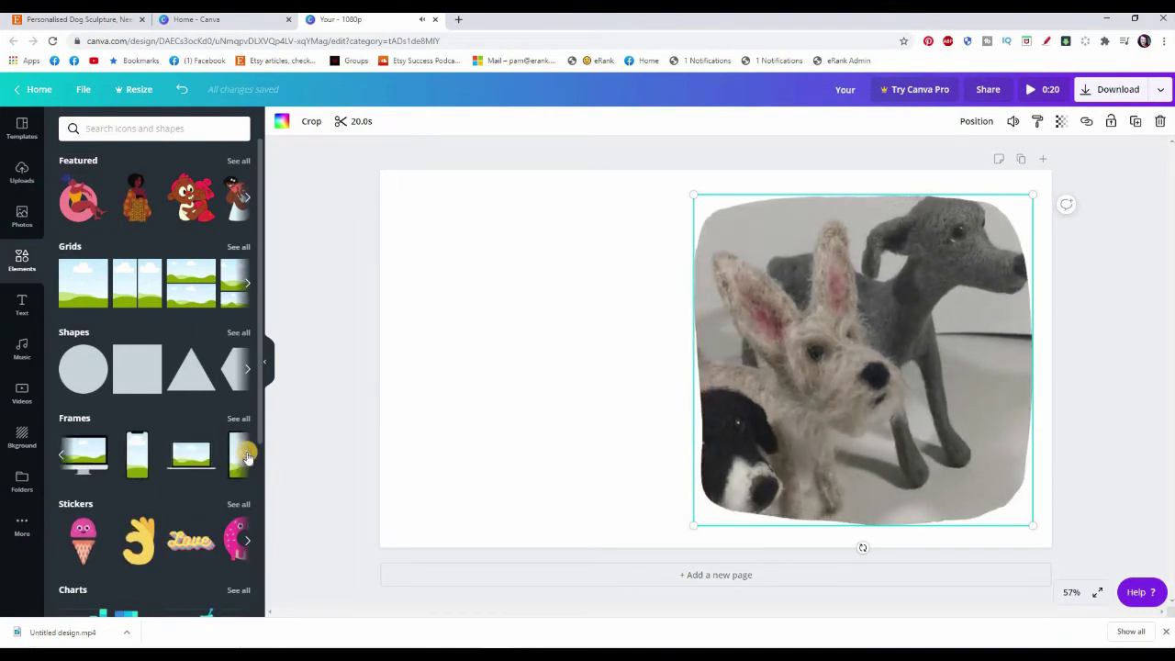
scroll(87, 468, right, 3)
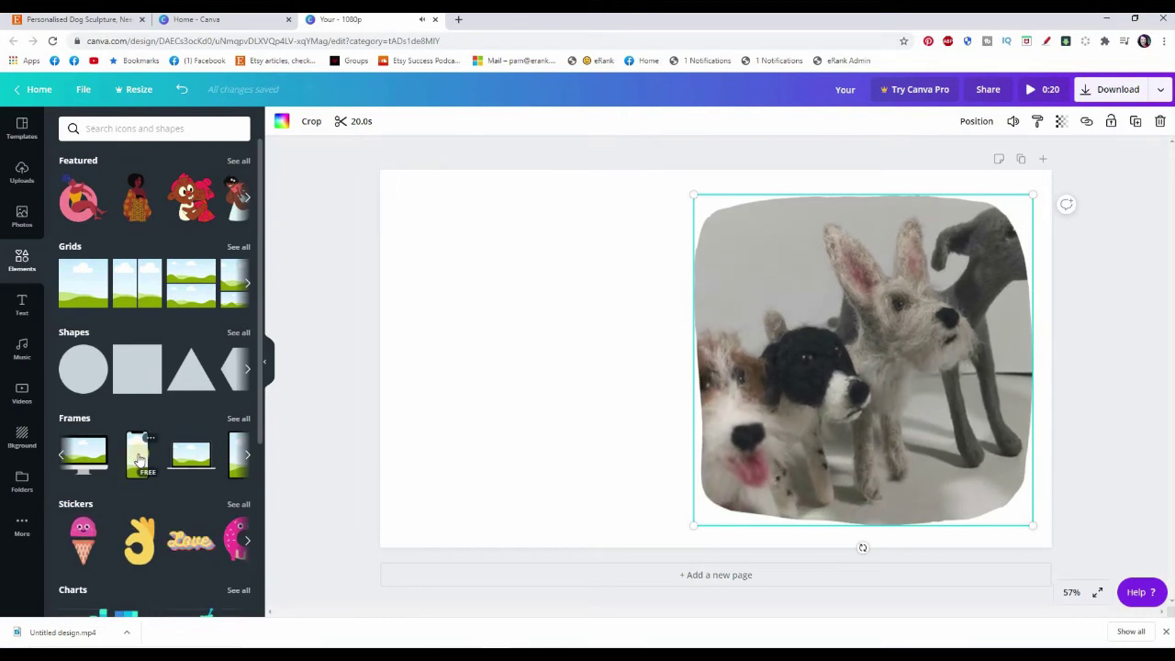
drag(136, 455, 405, 384)
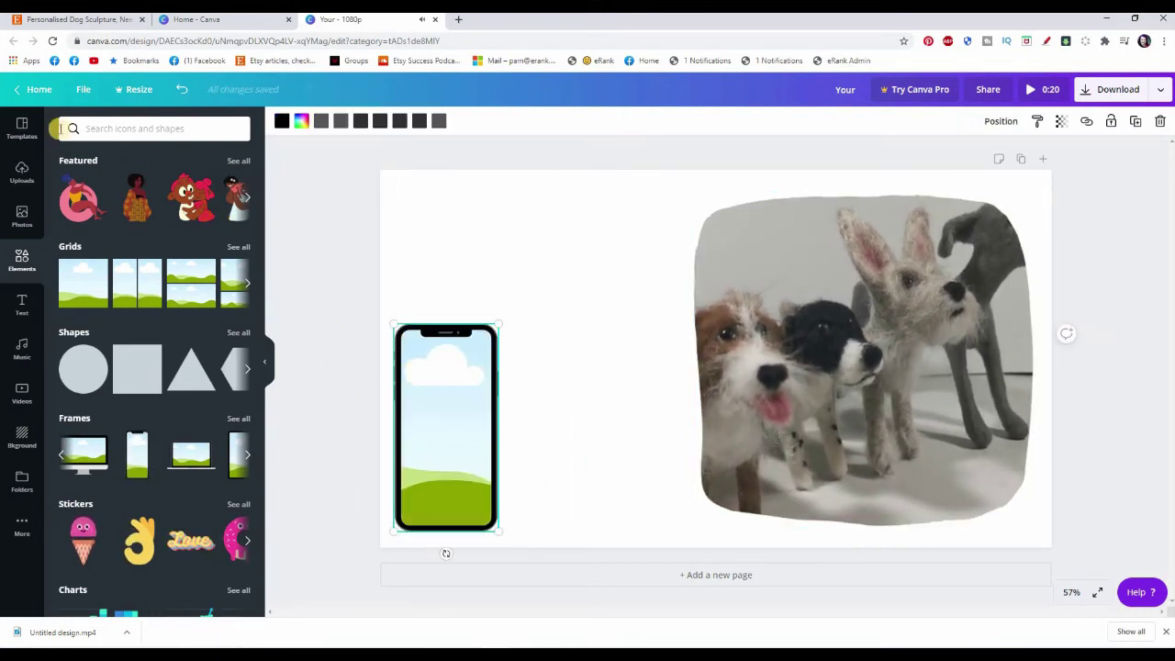
Fill the smartphone frame with the uploaded 3-second video of the black and white dog
click(21, 173)
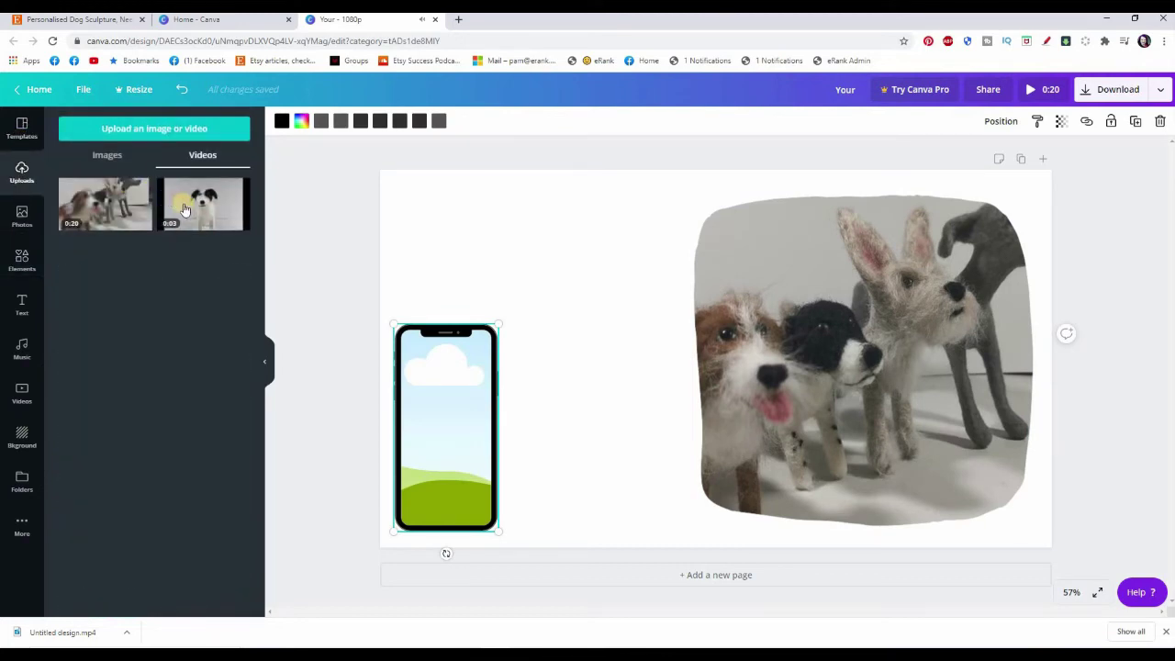
drag(402, 393, 397, 459)
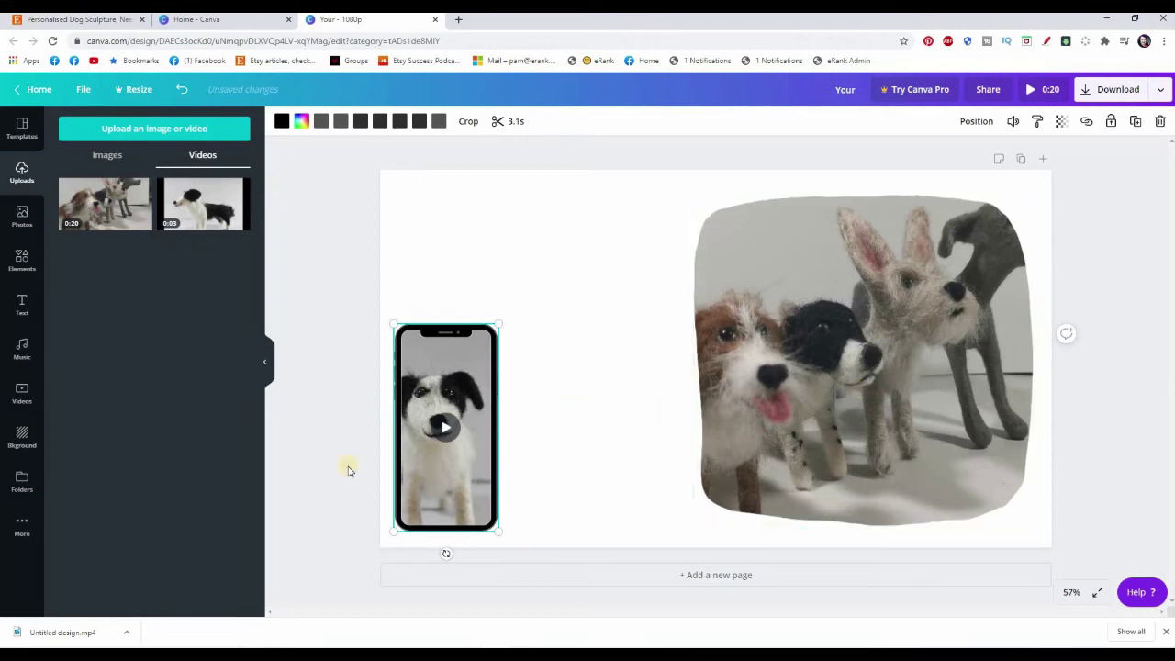
Browse the ready-made text combinations and add the "Parmesan Cheese" design to the page
click(22, 304)
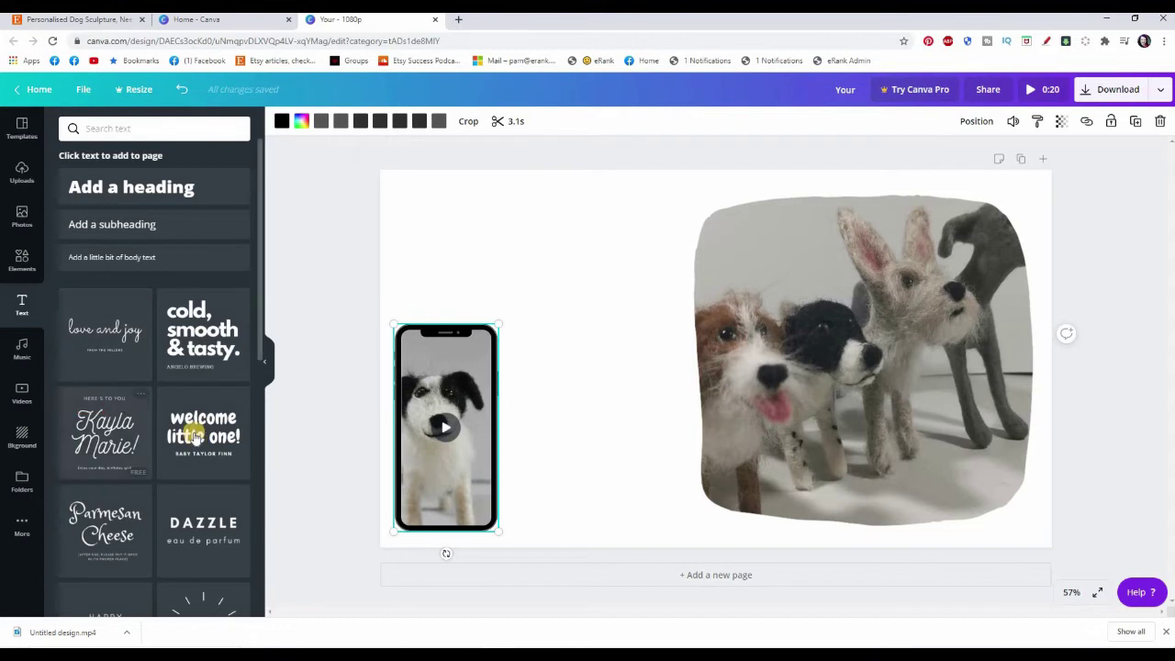
scroll(192, 428, down, 4)
scroll(197, 435, down, 3)
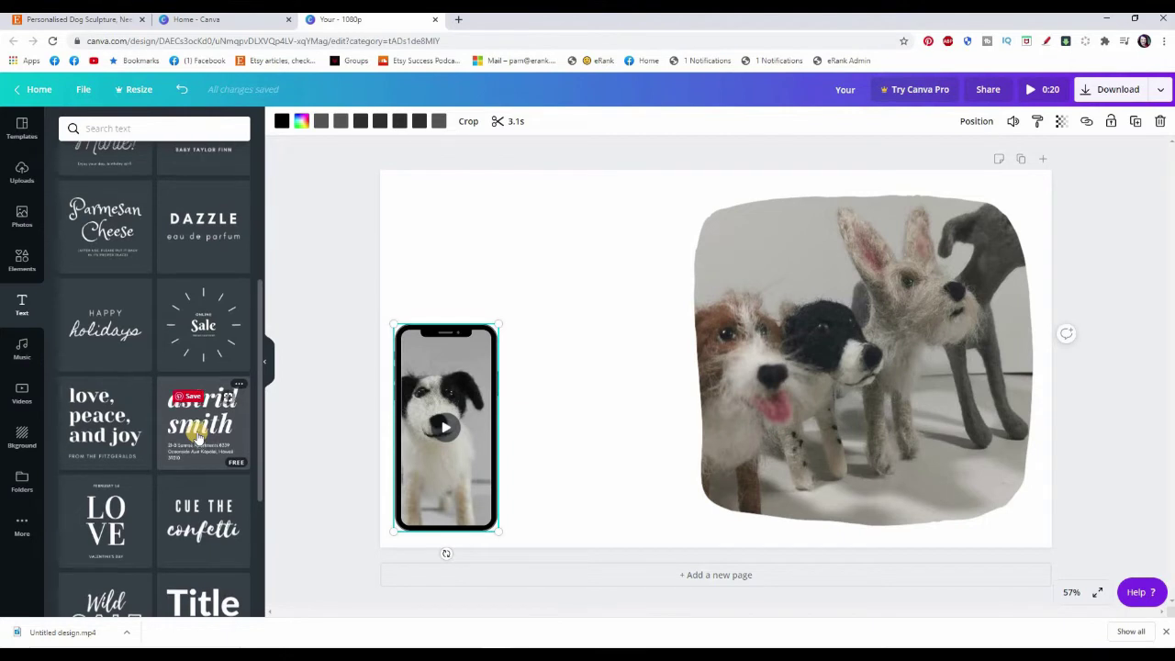
scroll(197, 437, up, 3)
scroll(197, 436, up, 1)
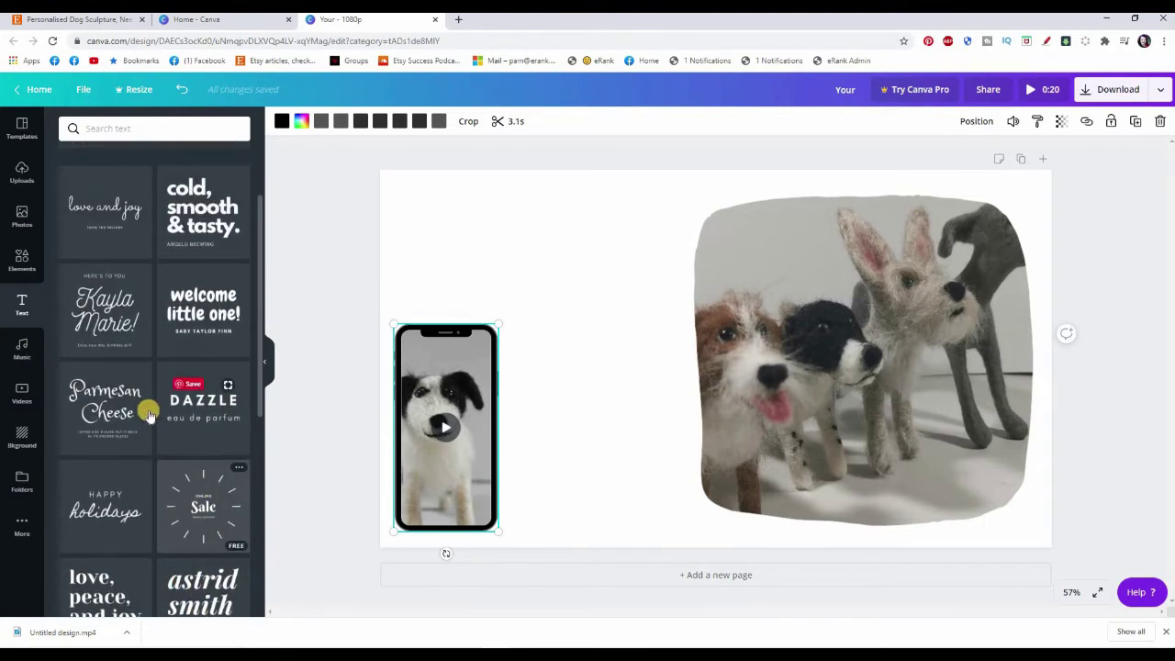
drag(539, 330, 522, 259)
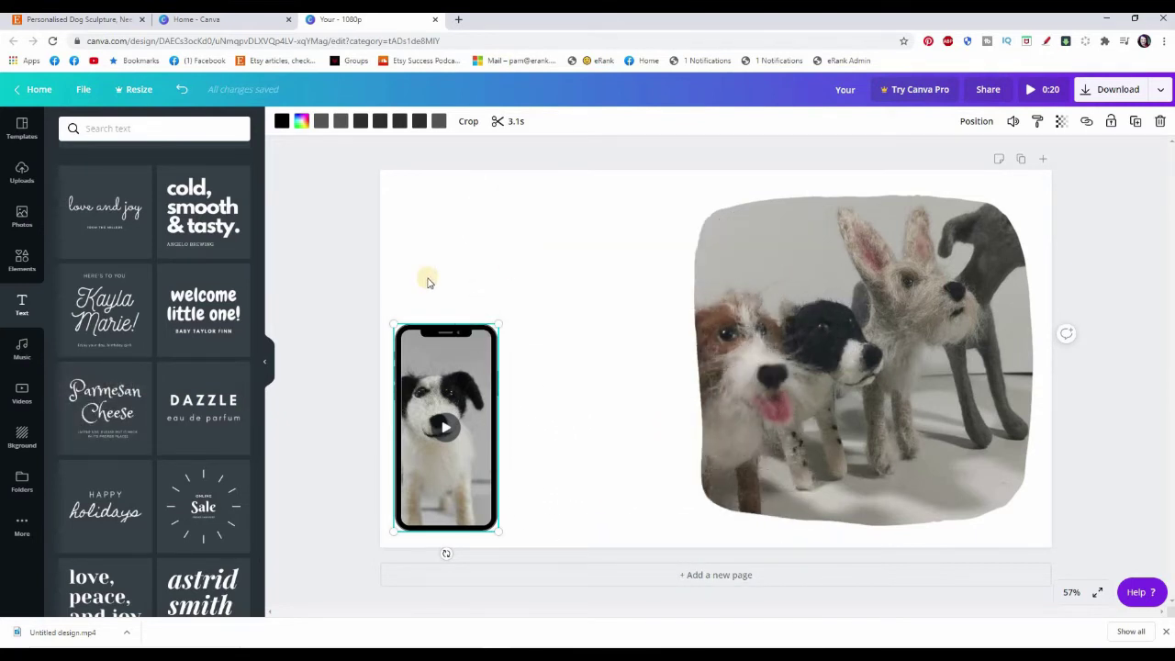
click(695, 237)
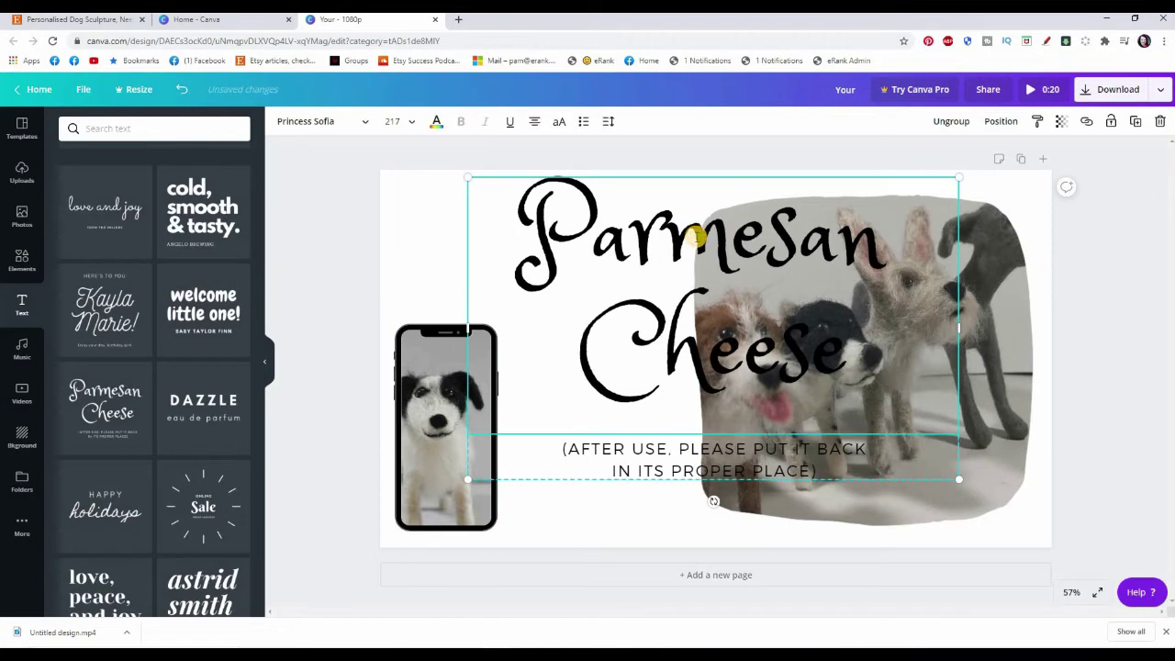
Delete only the small subtitle text beneath the Parmesan Cheese heading
click(851, 462)
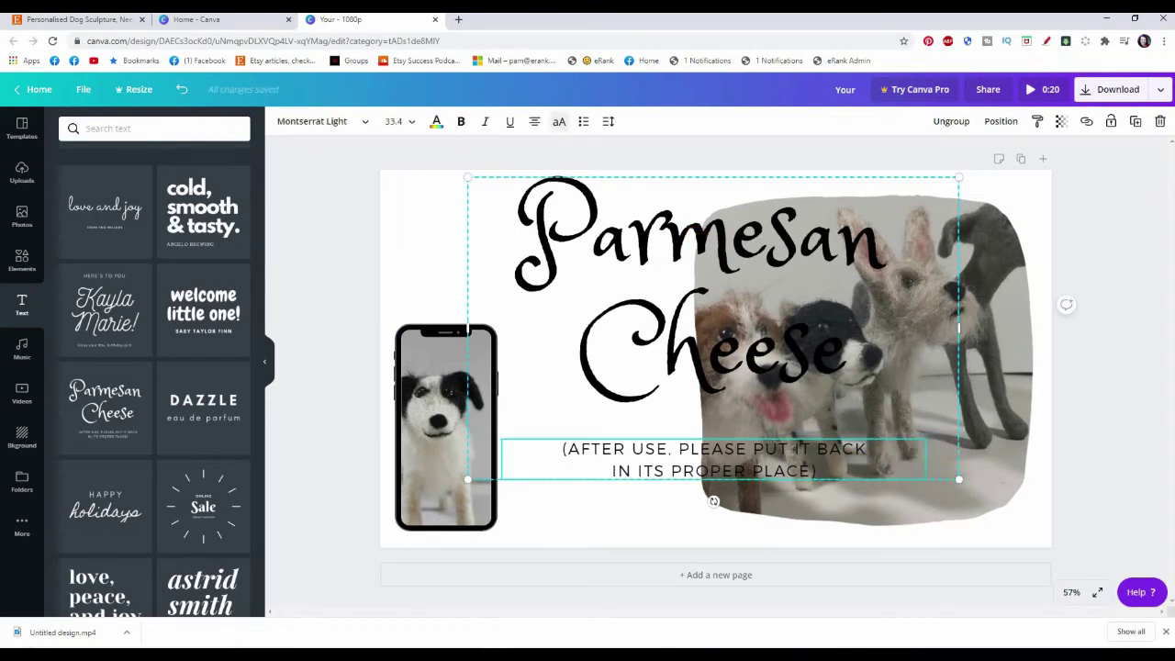
click(1163, 122)
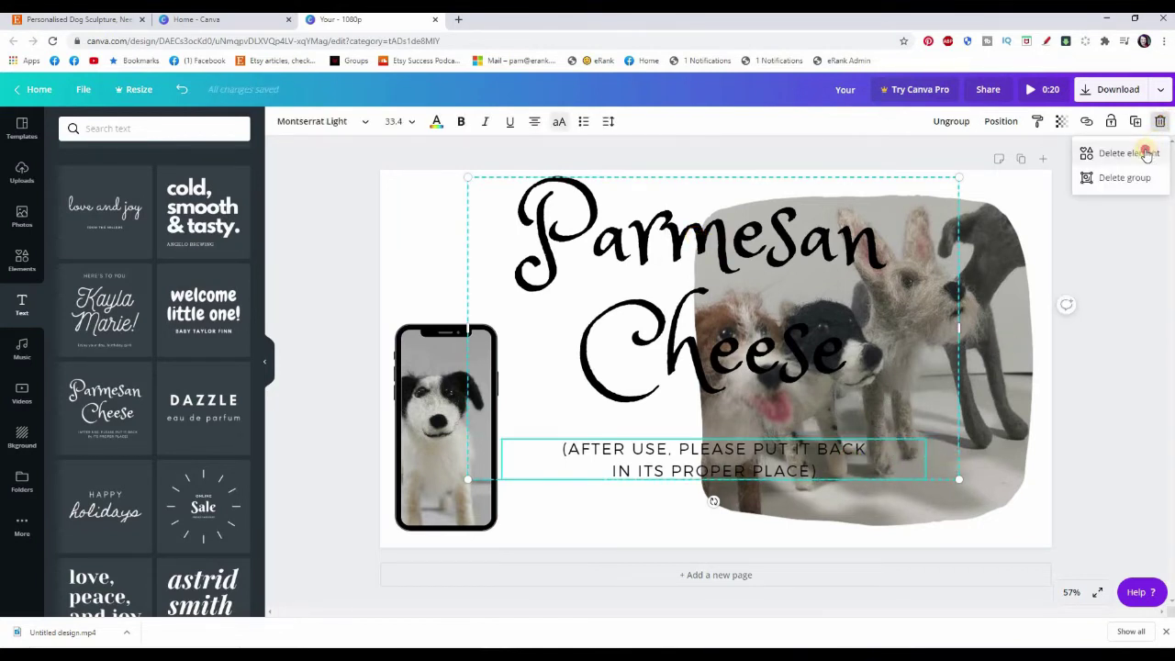
click(1139, 150)
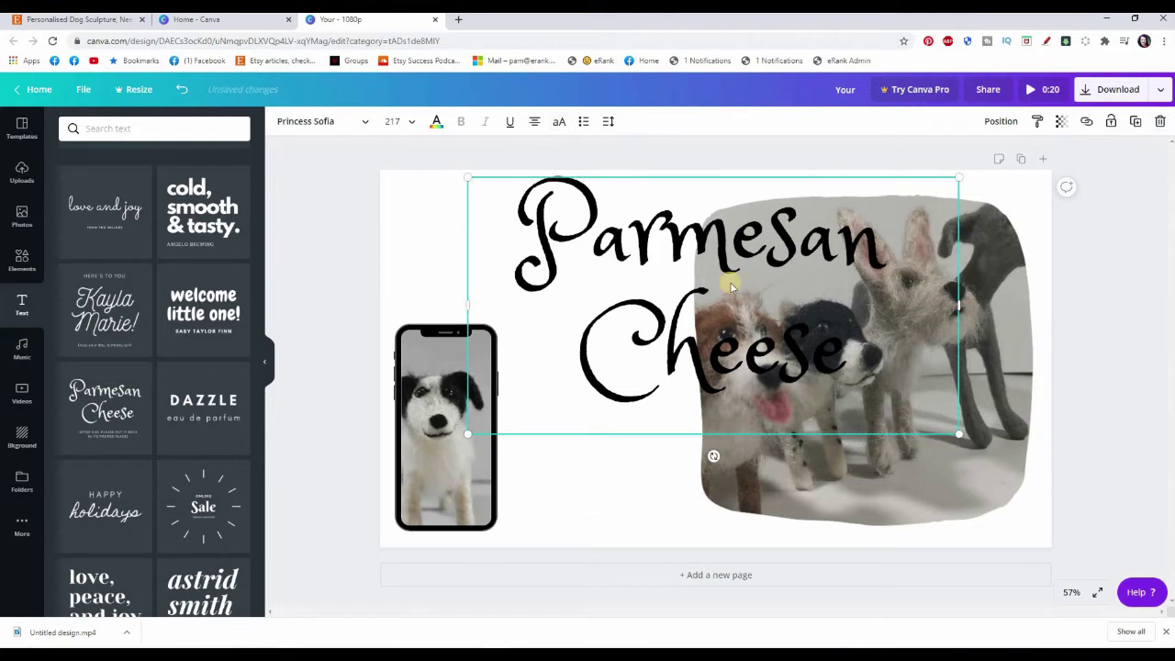
Replace the word Parmesan with "BenMcFuzzylugs" and widen the text box until it fits on one line
double_click(791, 241)
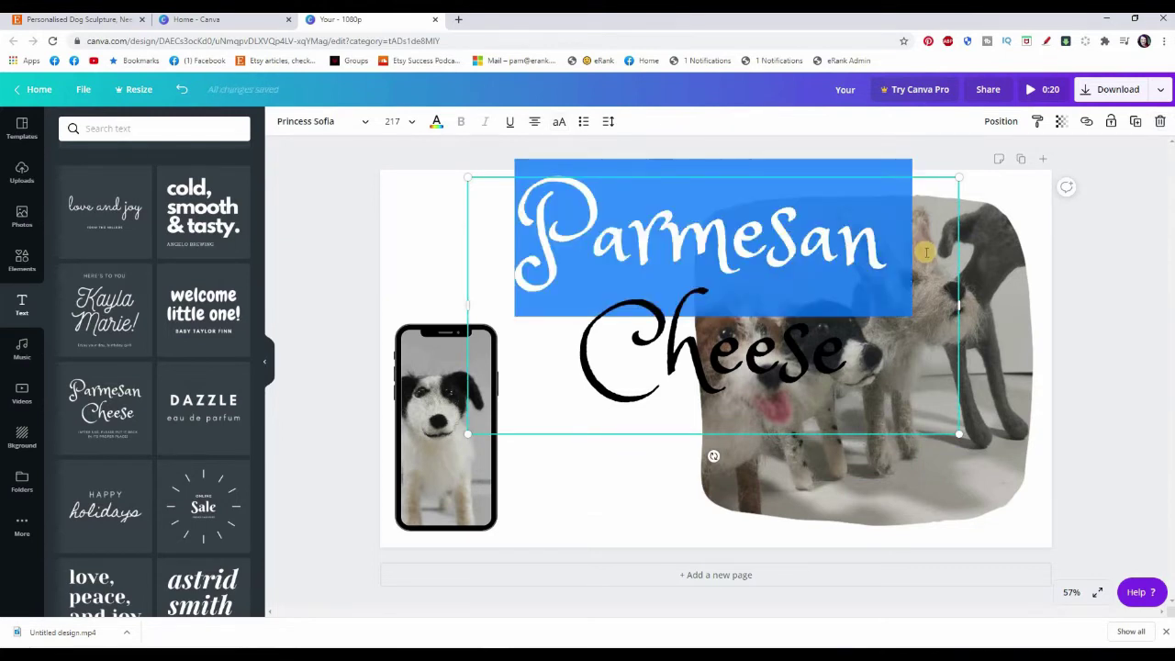
text(Ben)
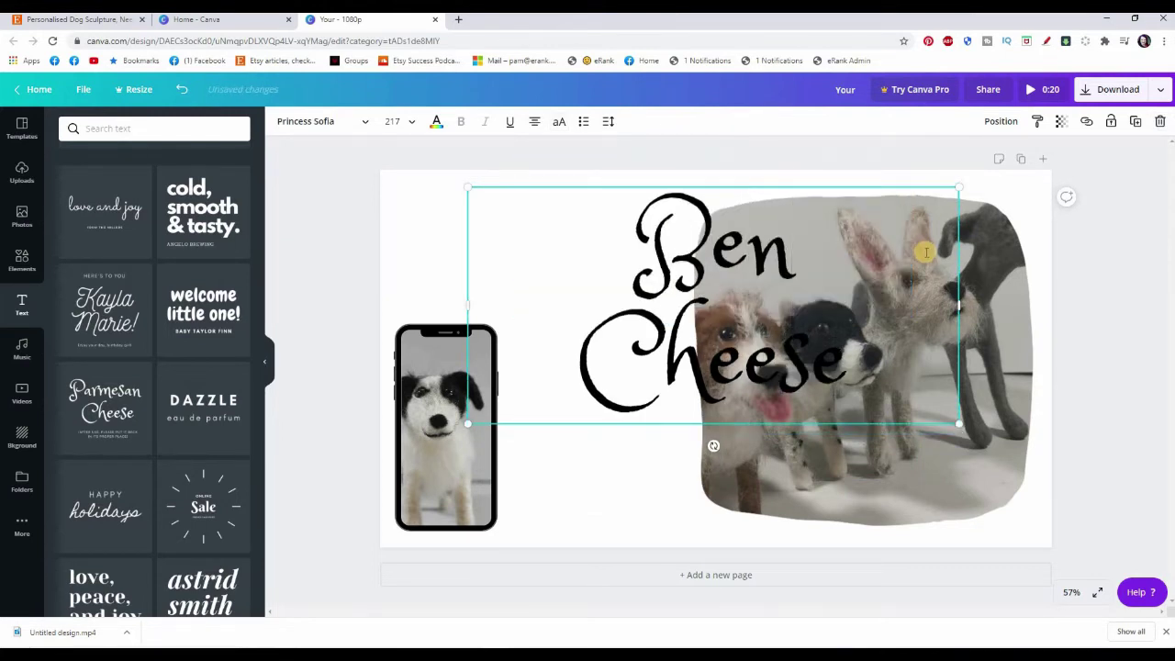
text(McFuzzy)
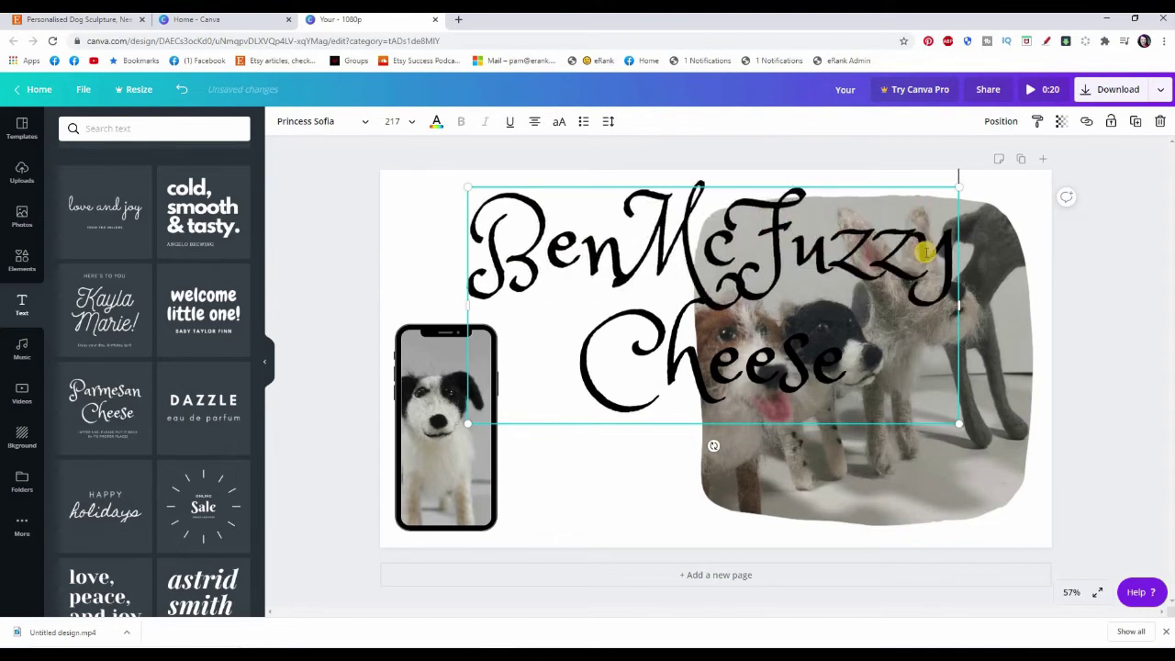
key(Return)
text(lugs)
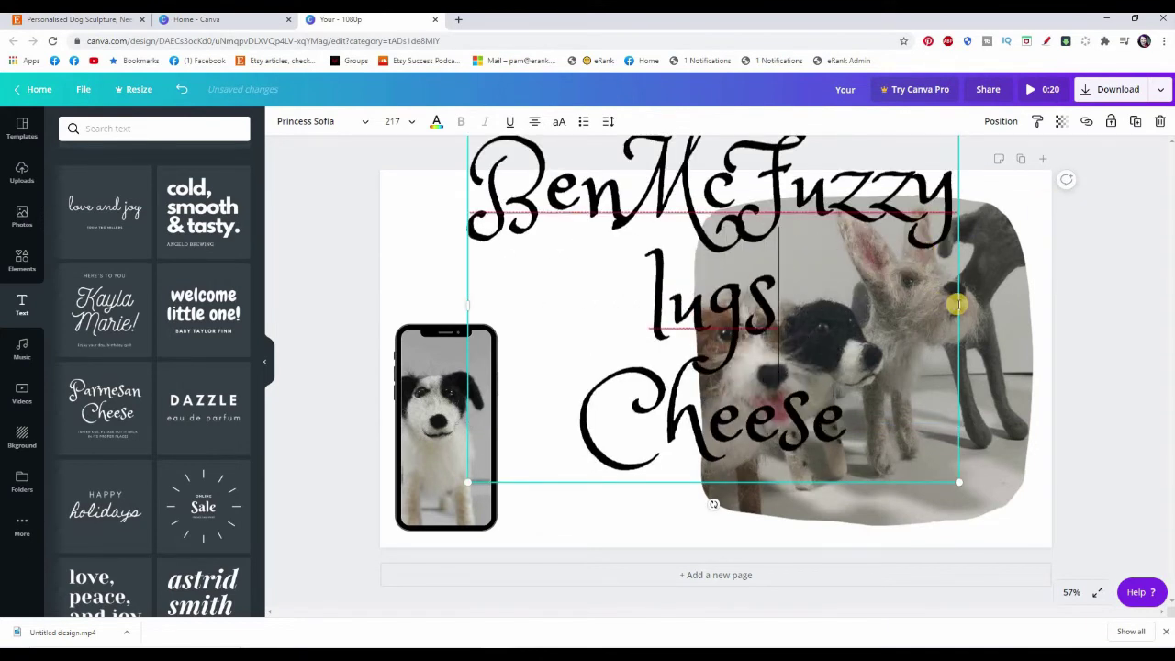
drag(1057, 287, 1099, 288)
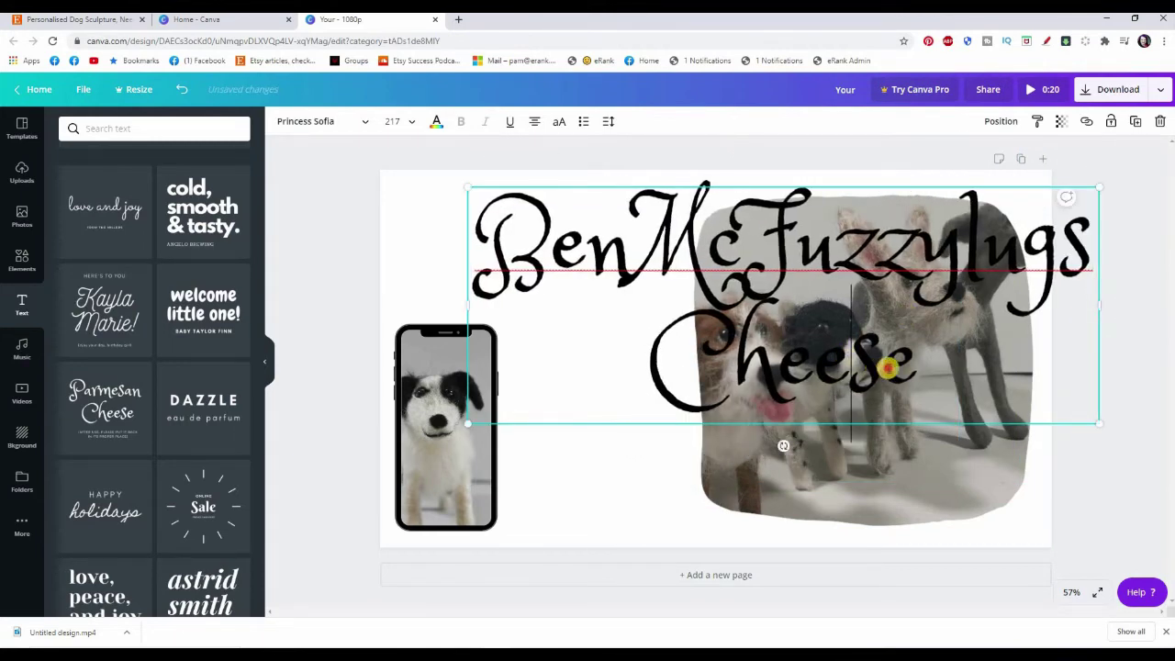
Delete the word Cheese from the heading and leave text editing
drag(916, 368, 669, 376)
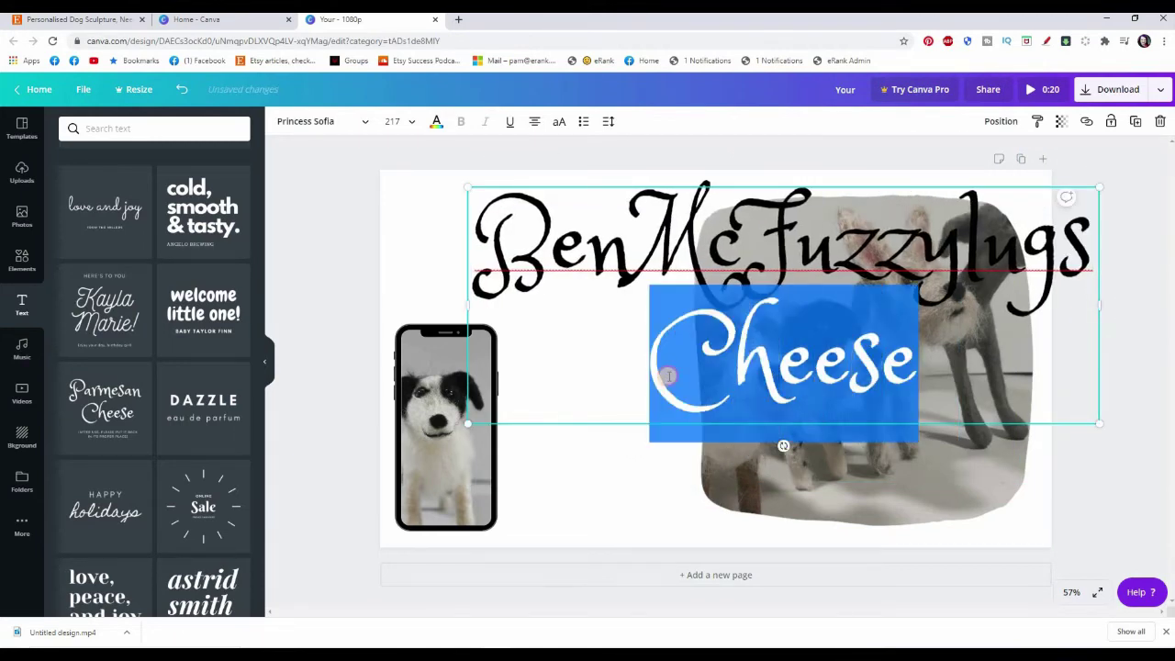
key(BackSpace)
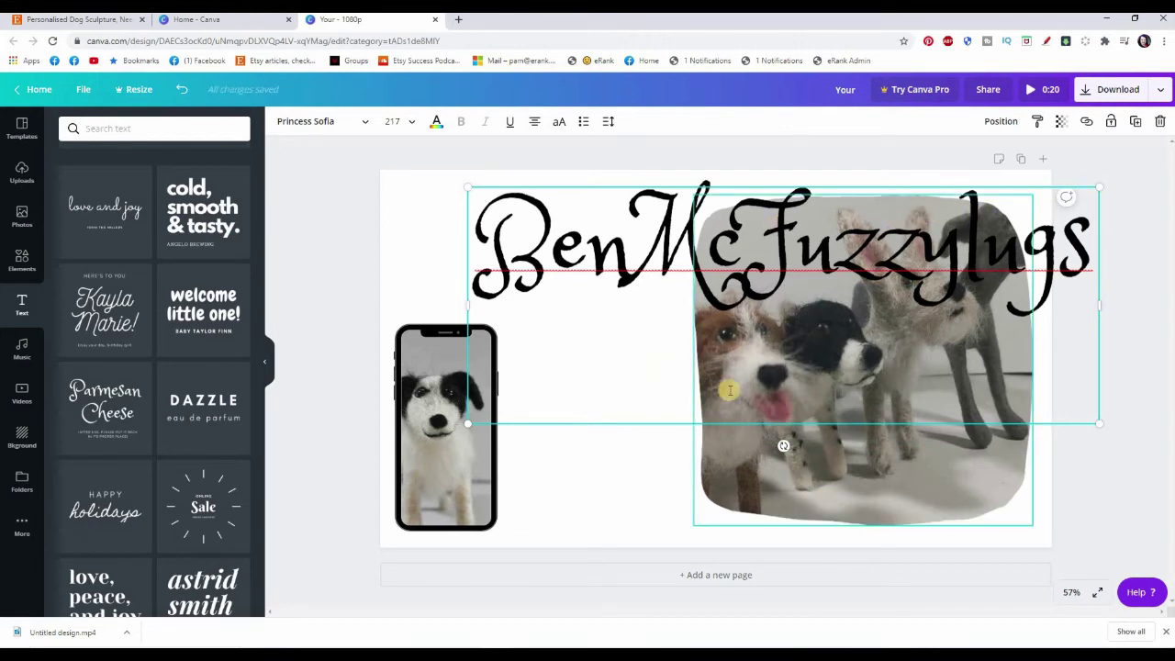
click(790, 209)
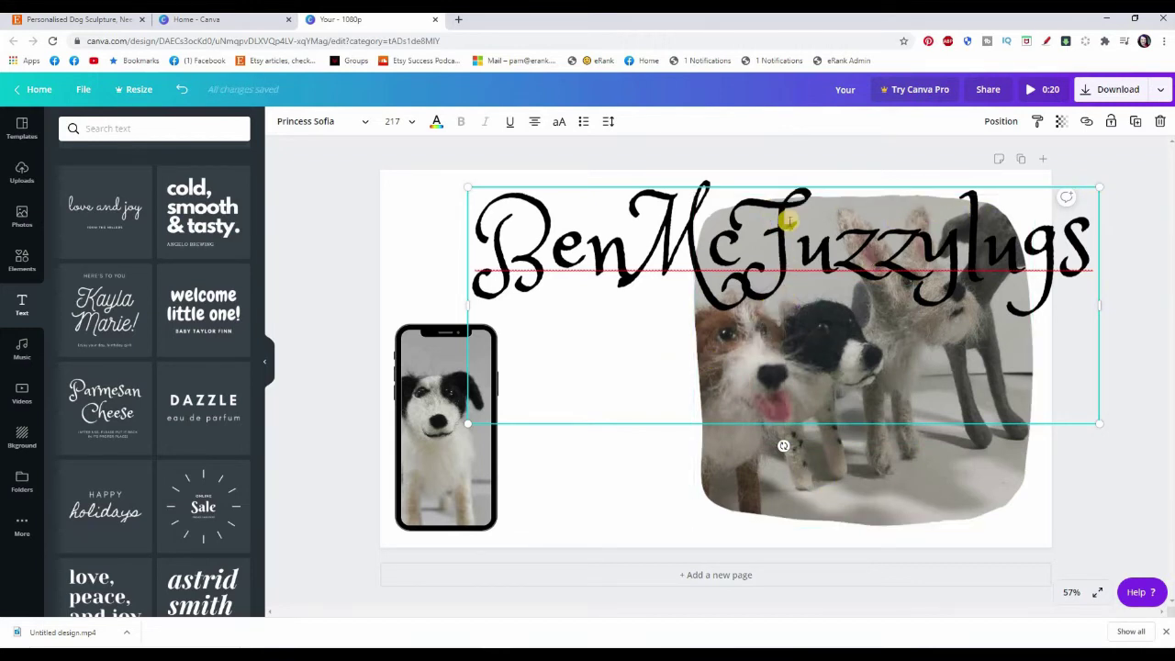
click(764, 226)
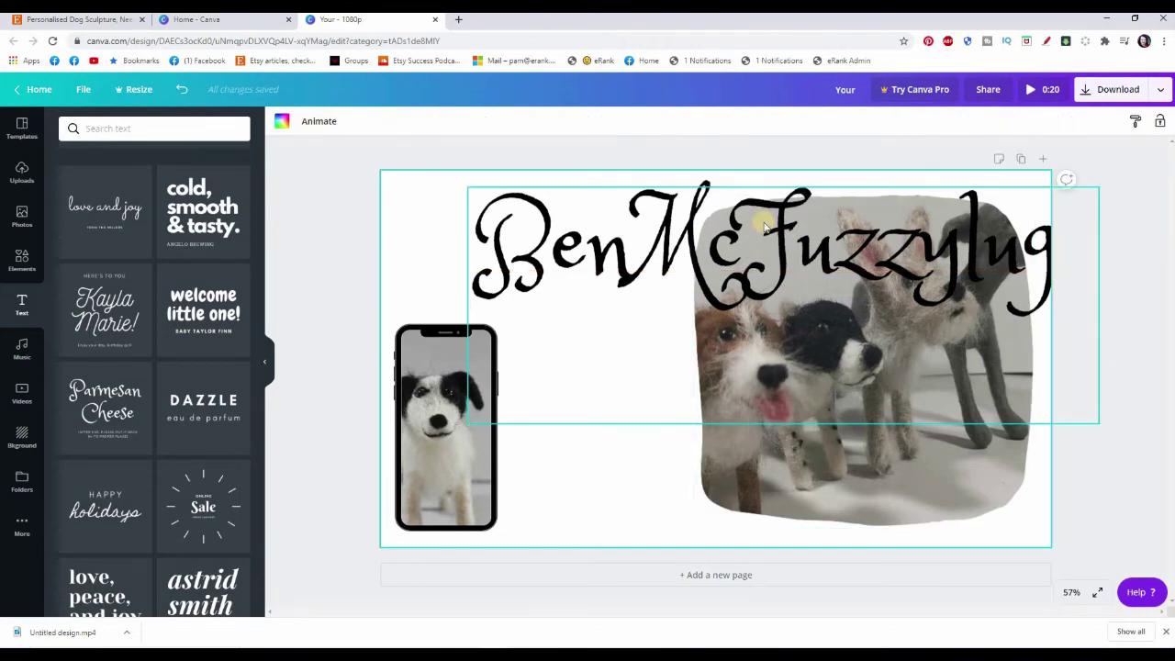
Shrink the BenMcFuzzylugs heading to about size 203 and position it across the top of the page
drag(778, 234, 701, 228)
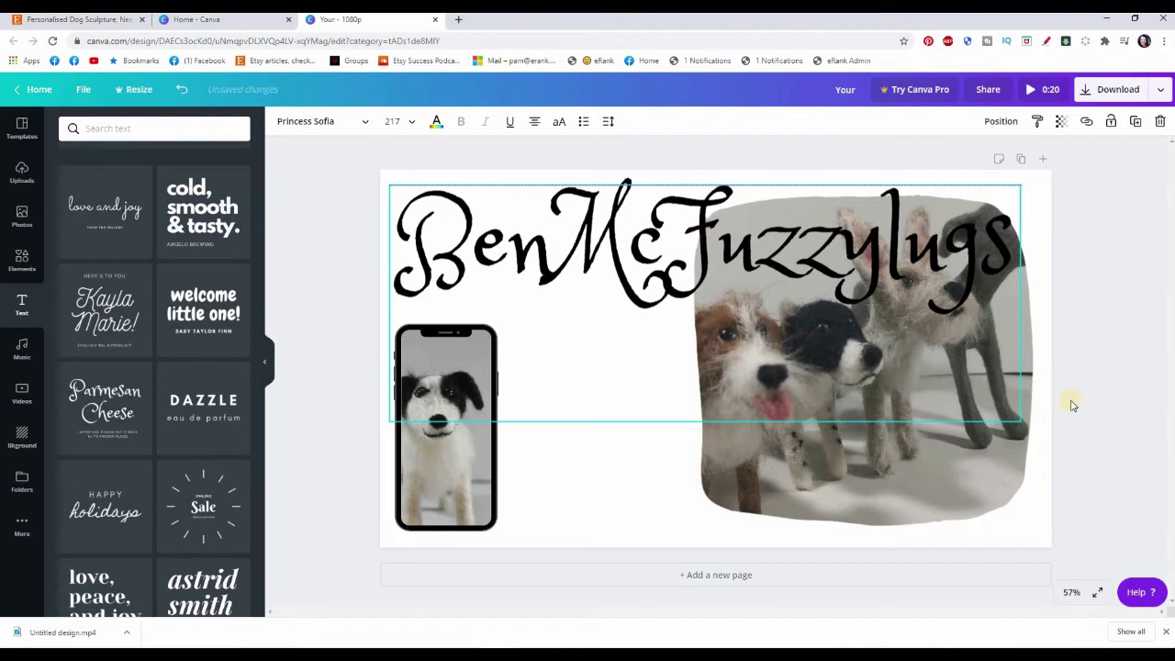
drag(1002, 399, 980, 384)
drag(694, 230, 703, 233)
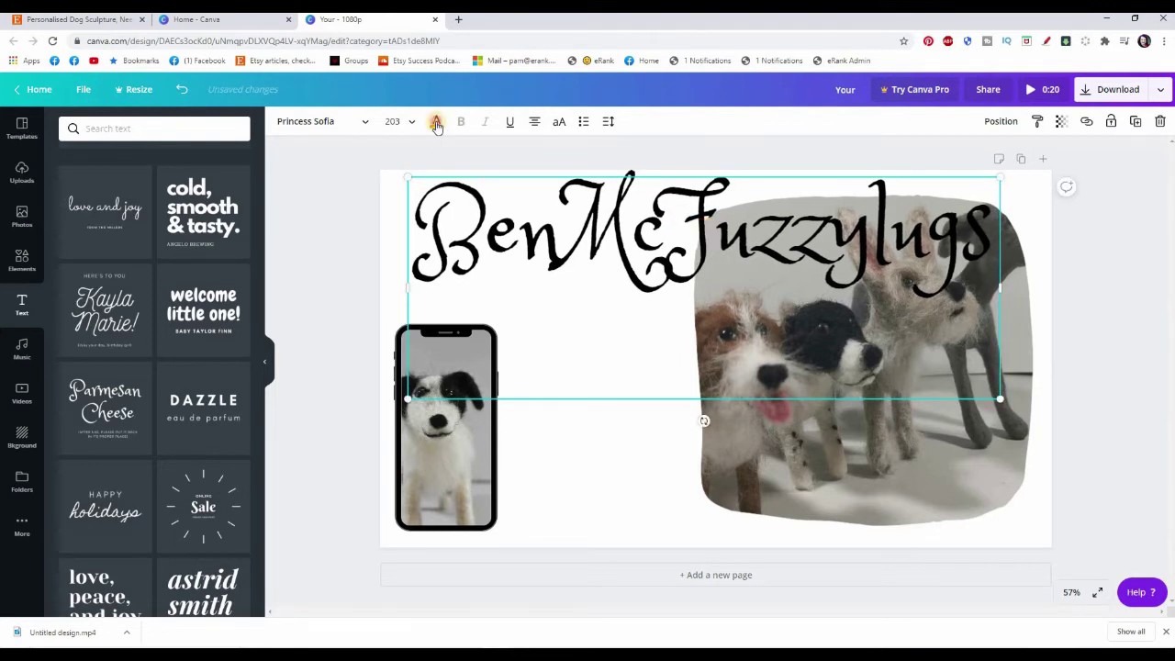
Change the BenMcFuzzylugs heading's text colour to the default pink
click(437, 124)
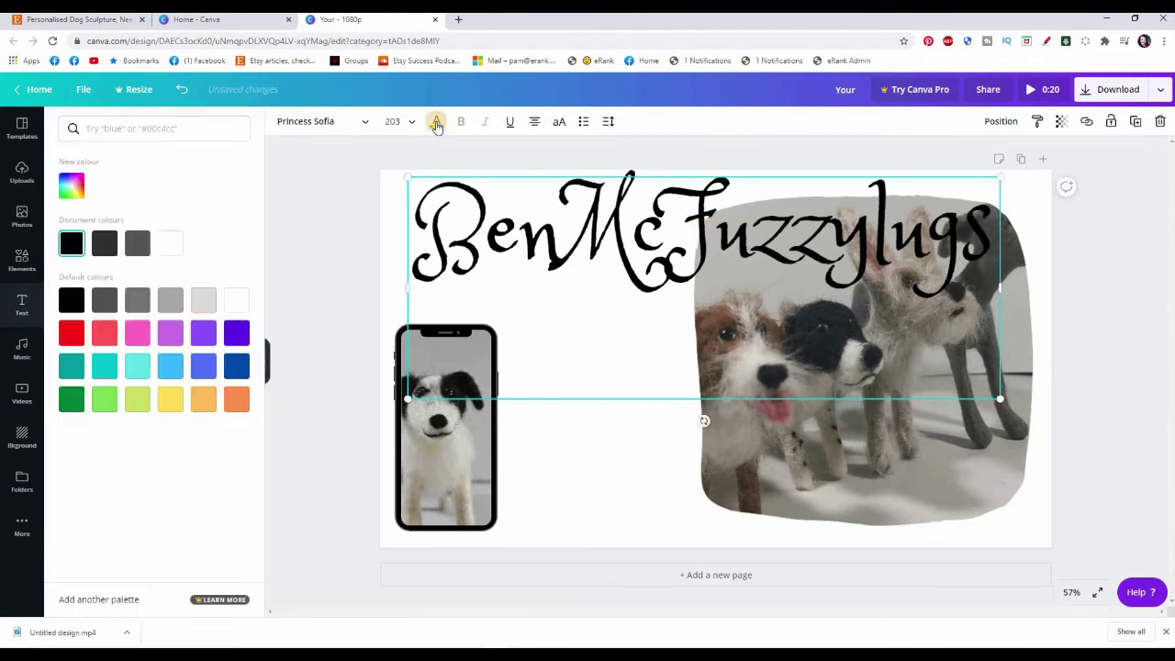
click(137, 334)
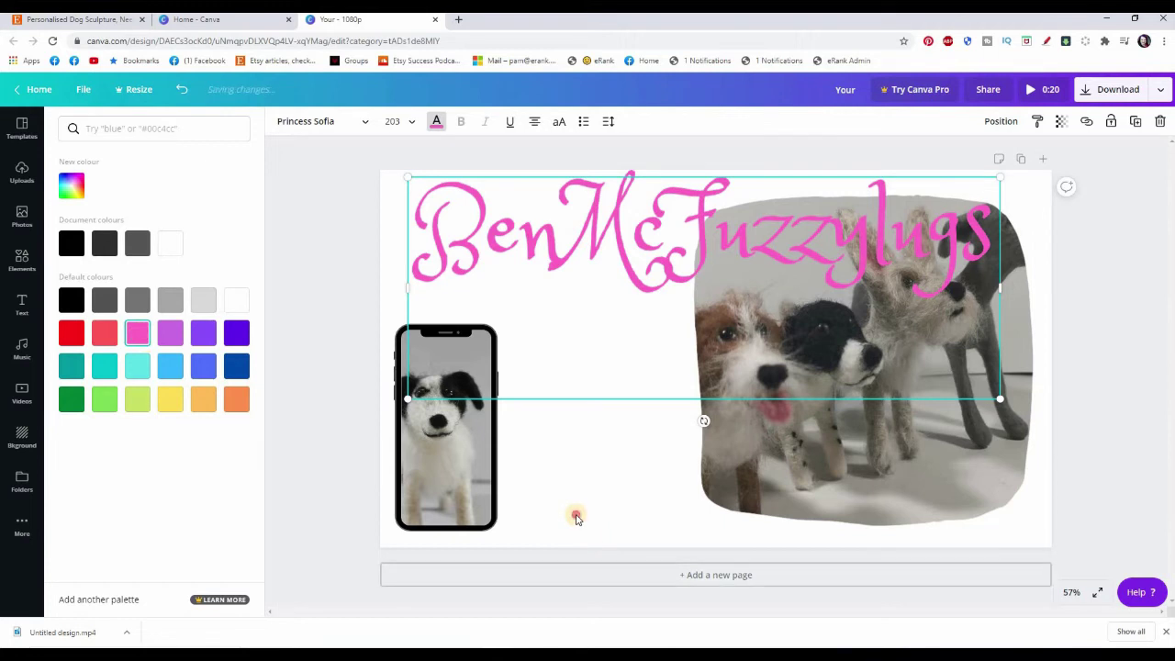
click(429, 391)
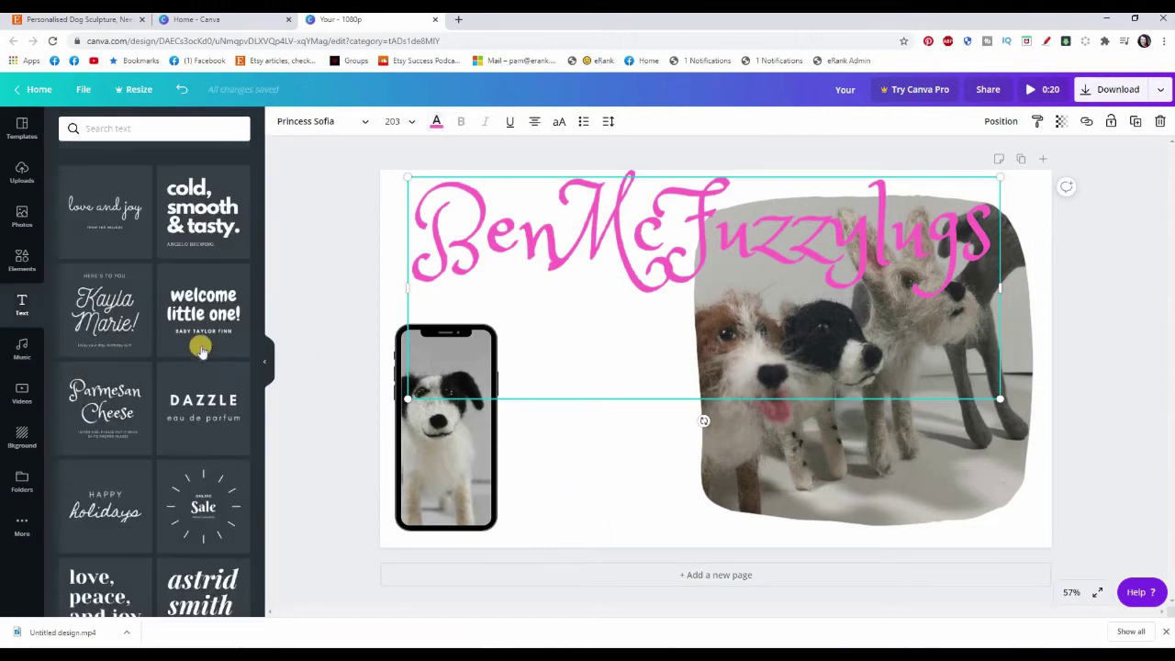
Look through the uploaded videos and the trending stock photos available for the design
click(16, 215)
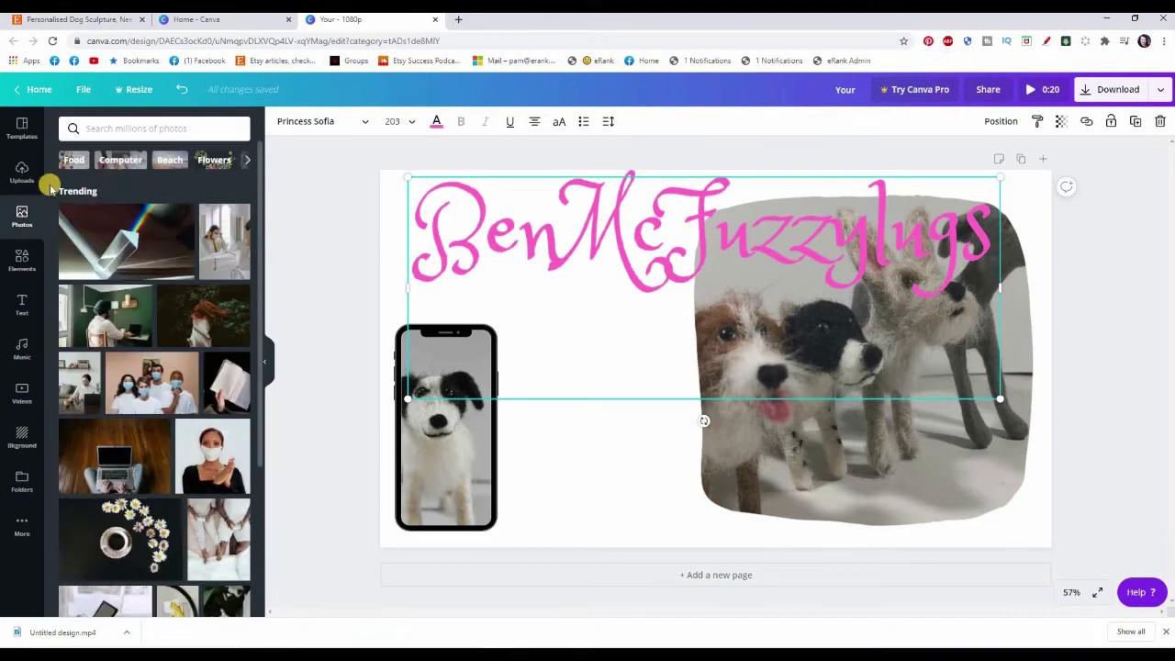
click(28, 175)
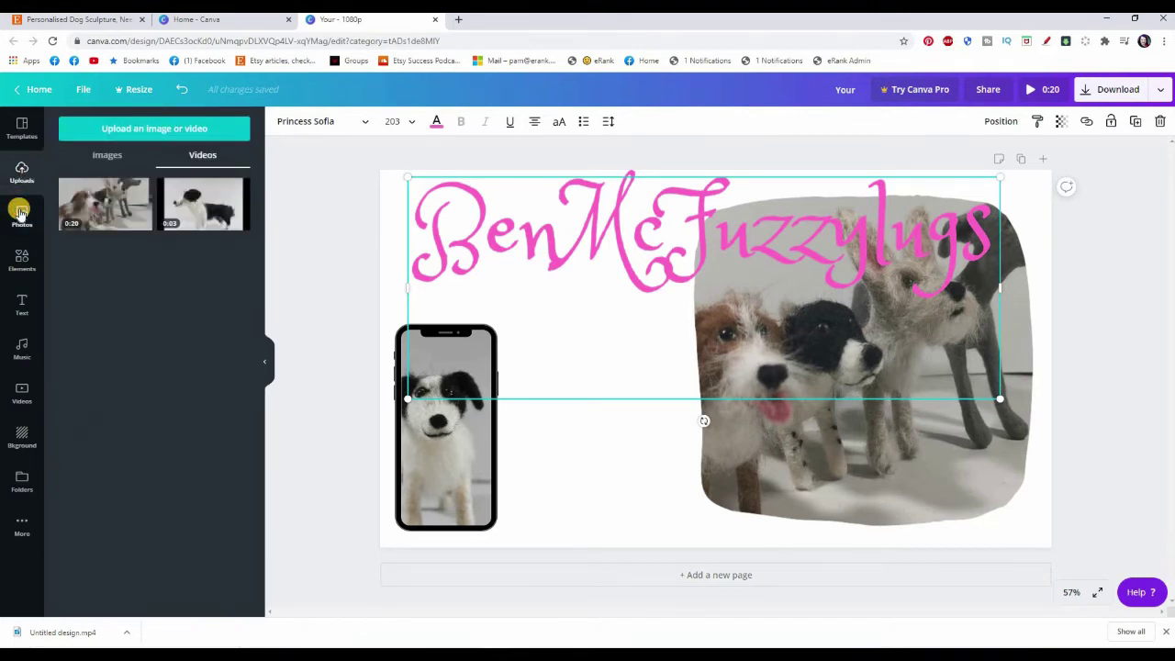
click(20, 213)
scroll(119, 306, down, 5)
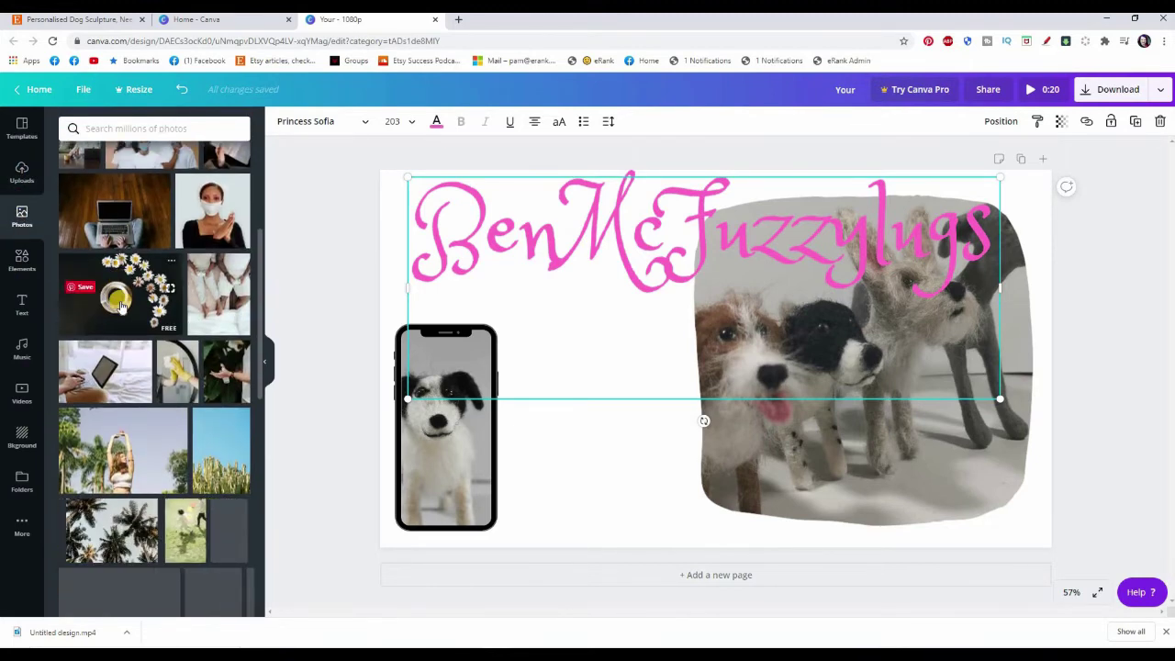
scroll(120, 306, down, 10)
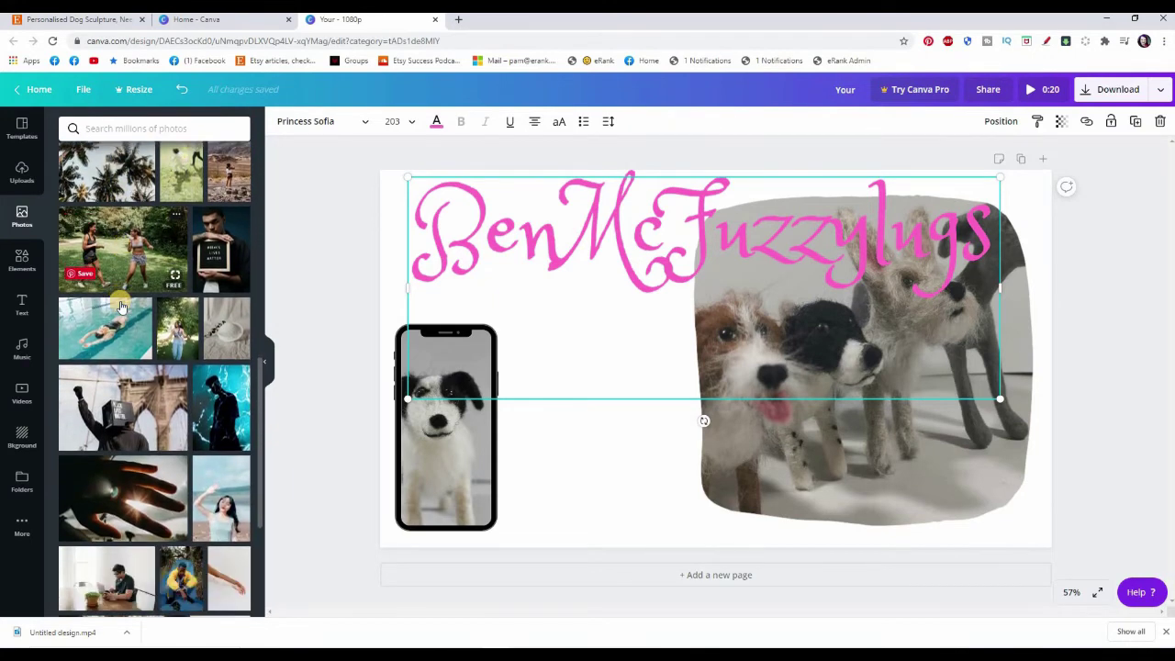
scroll(121, 306, down, 8)
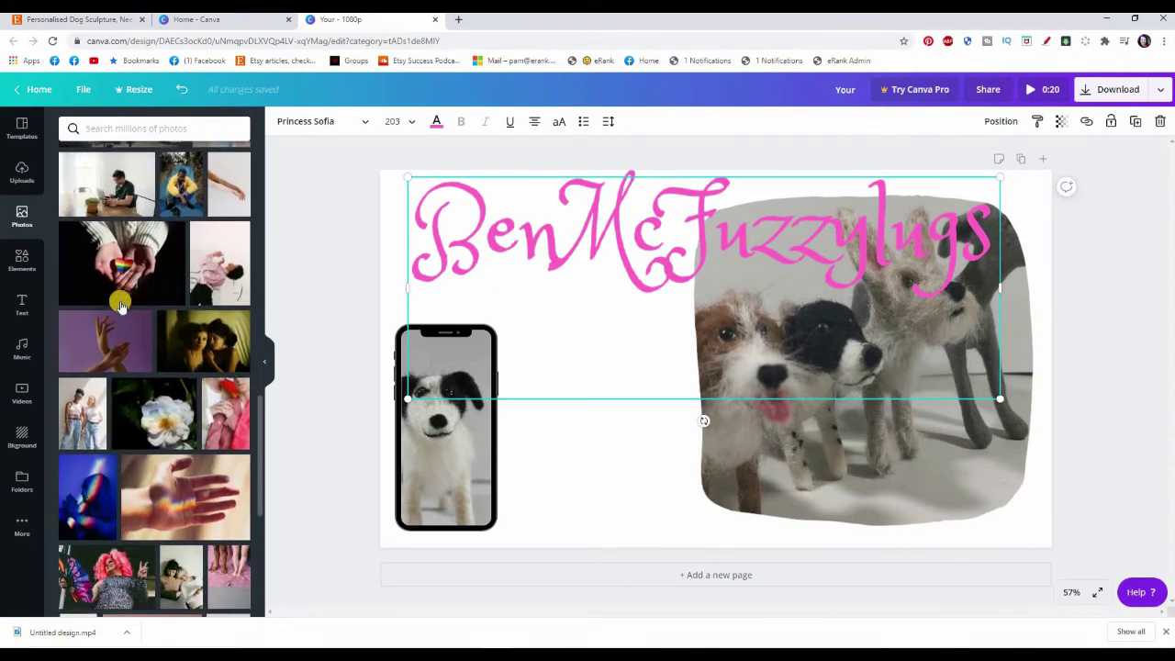
scroll(120, 306, down, 1)
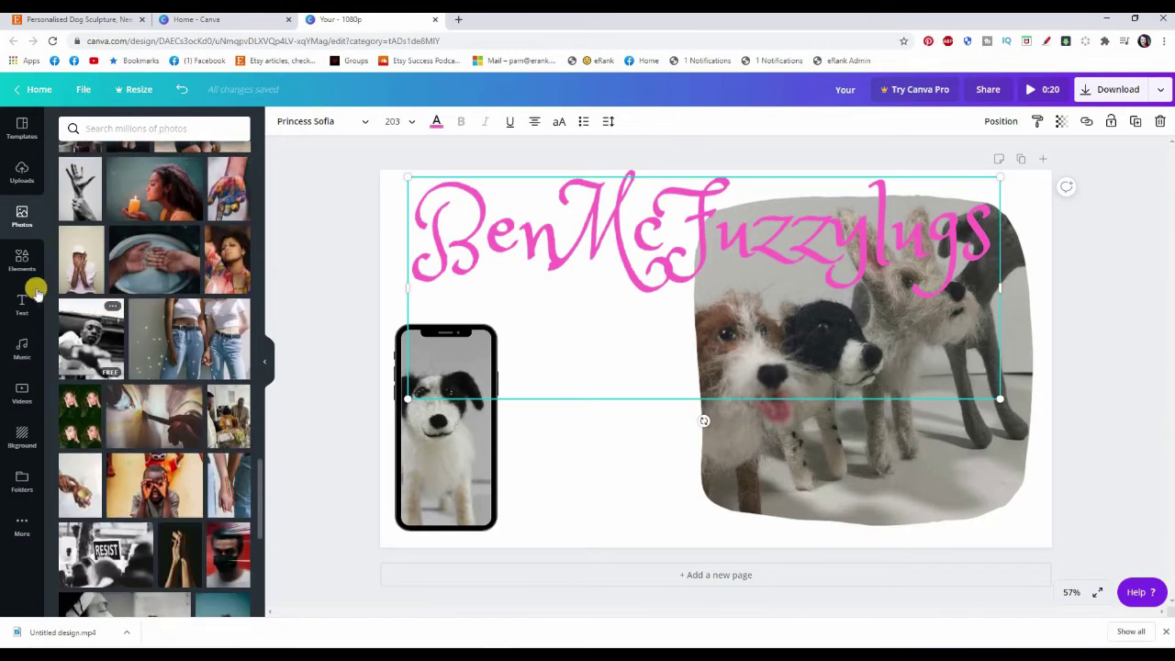
Examine the illustration collections in the elements library, from Bold Foliage through Organic Rainbows
click(25, 261)
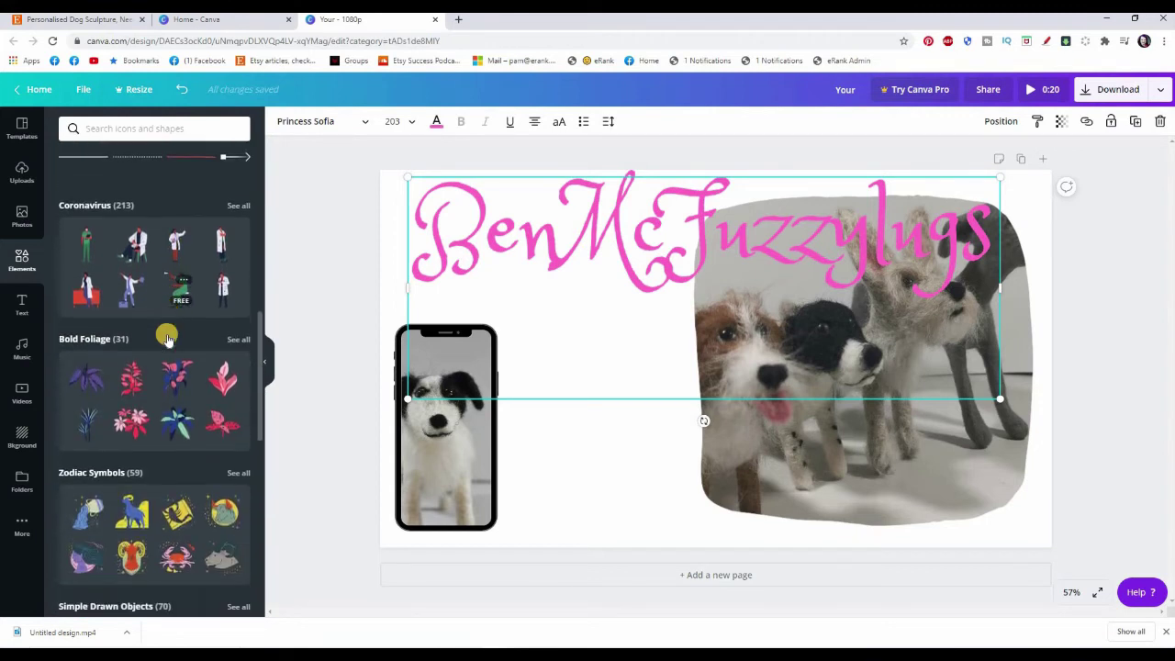
scroll(167, 338, down, 5)
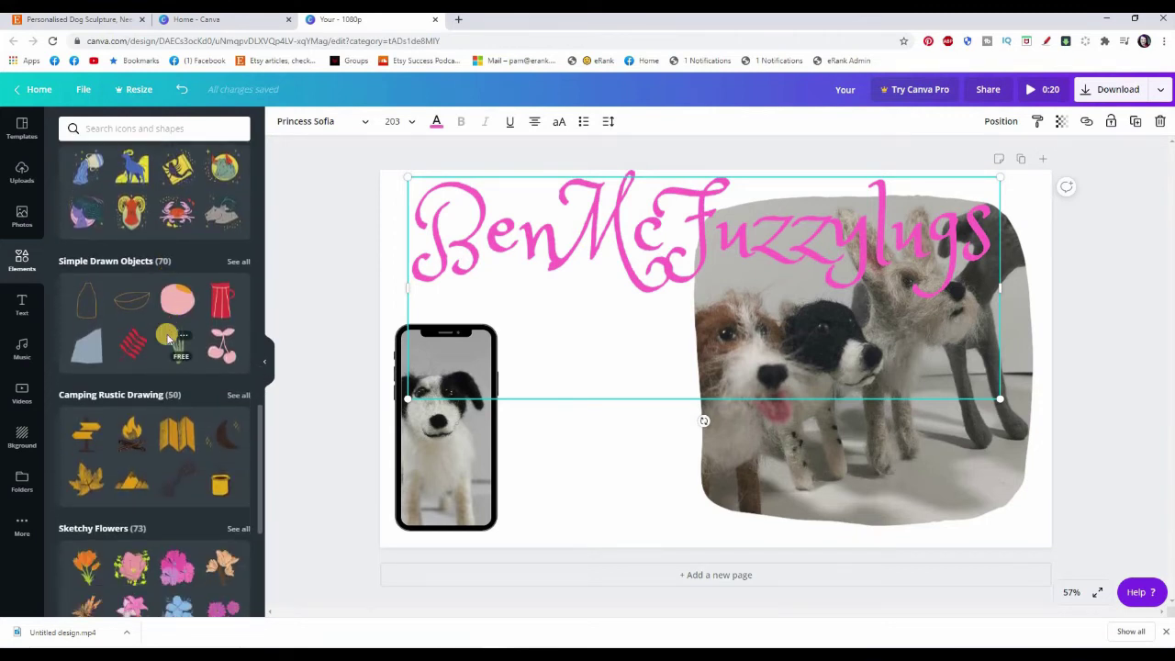
scroll(167, 339, down, 4)
scroll(167, 338, down, 3)
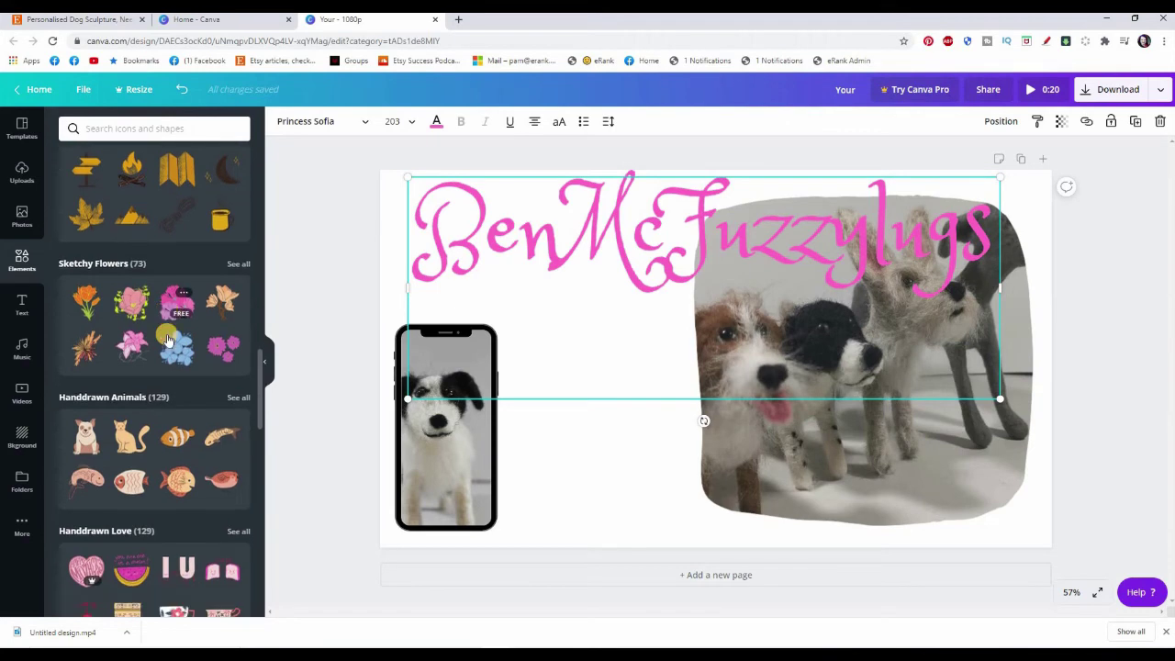
scroll(167, 339, down, 3)
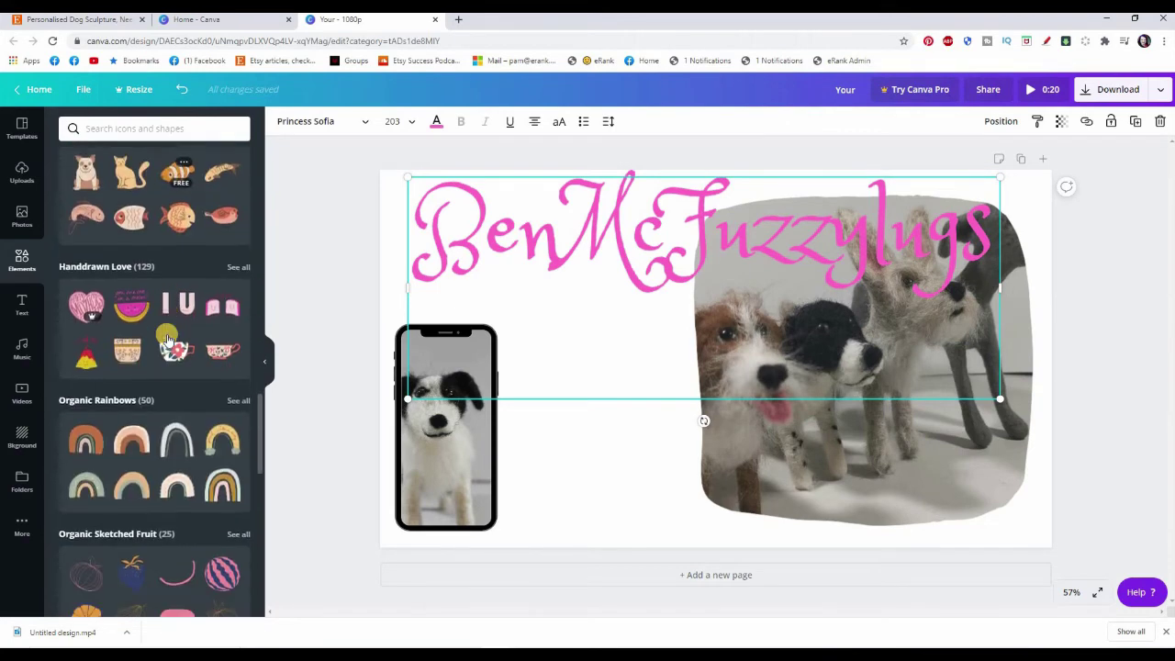
scroll(138, 276, up, 5)
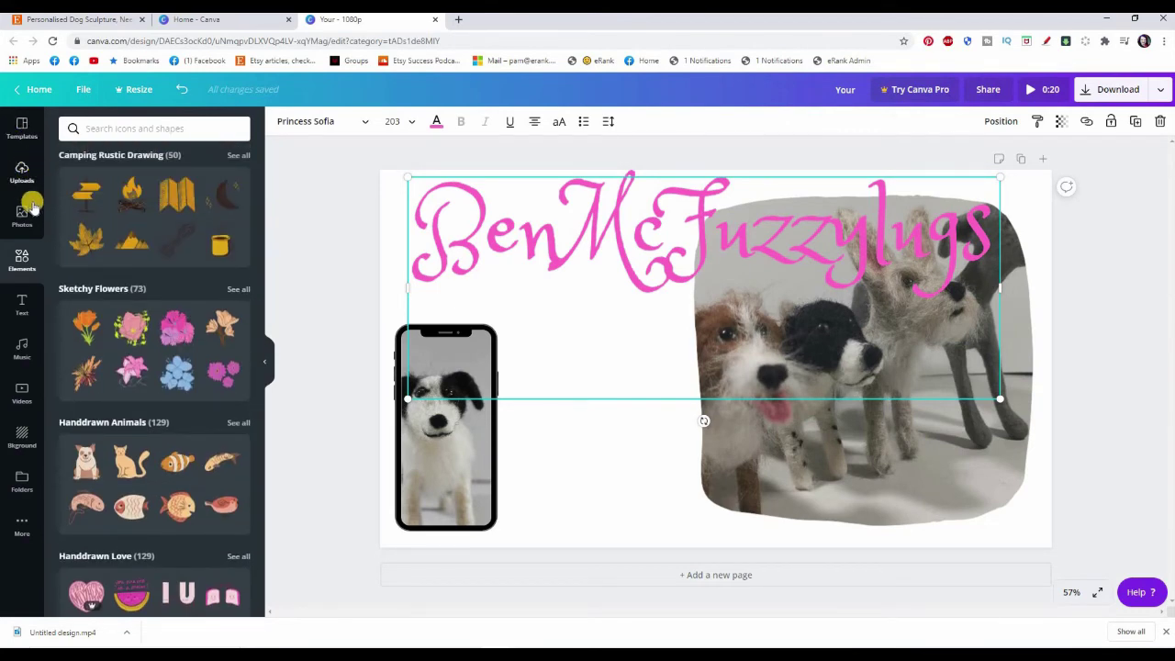
Upload the photo IMG_20200720_120014 from the Canva video folder to the uploaded images
click(23, 173)
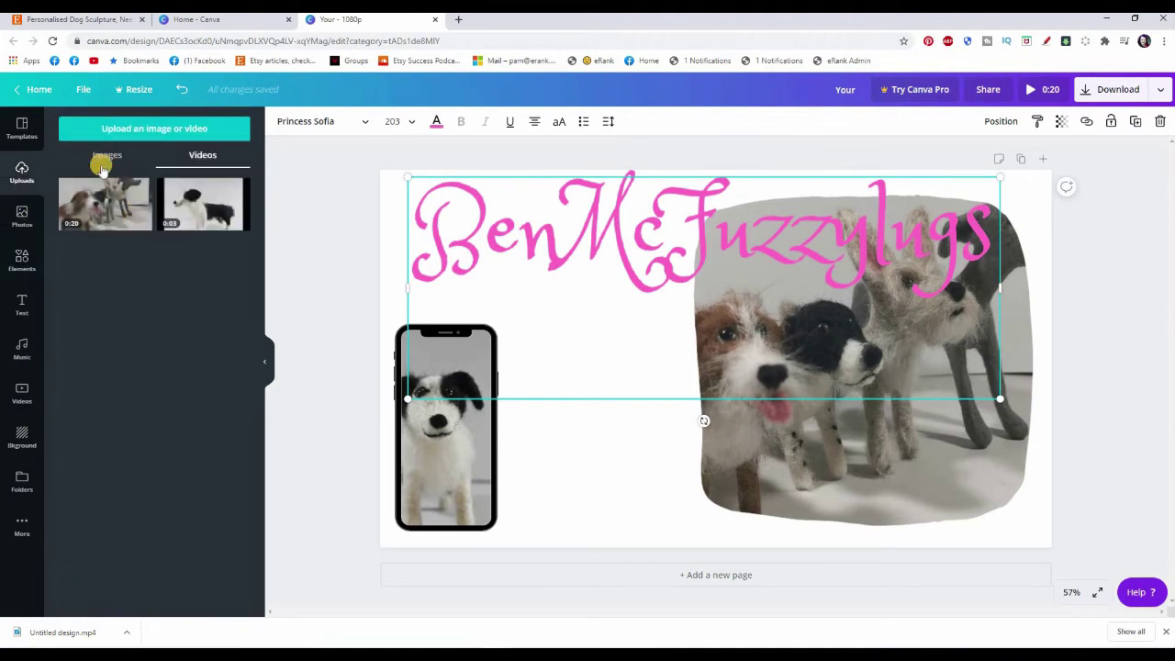
click(106, 157)
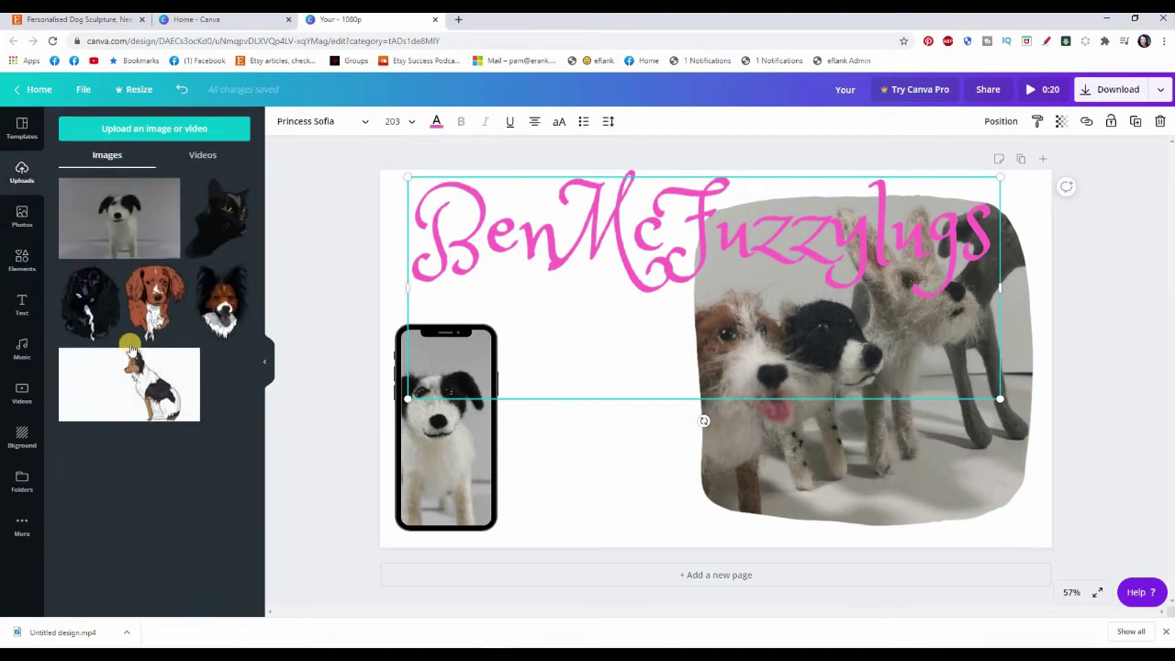
mouse_move(82, 221)
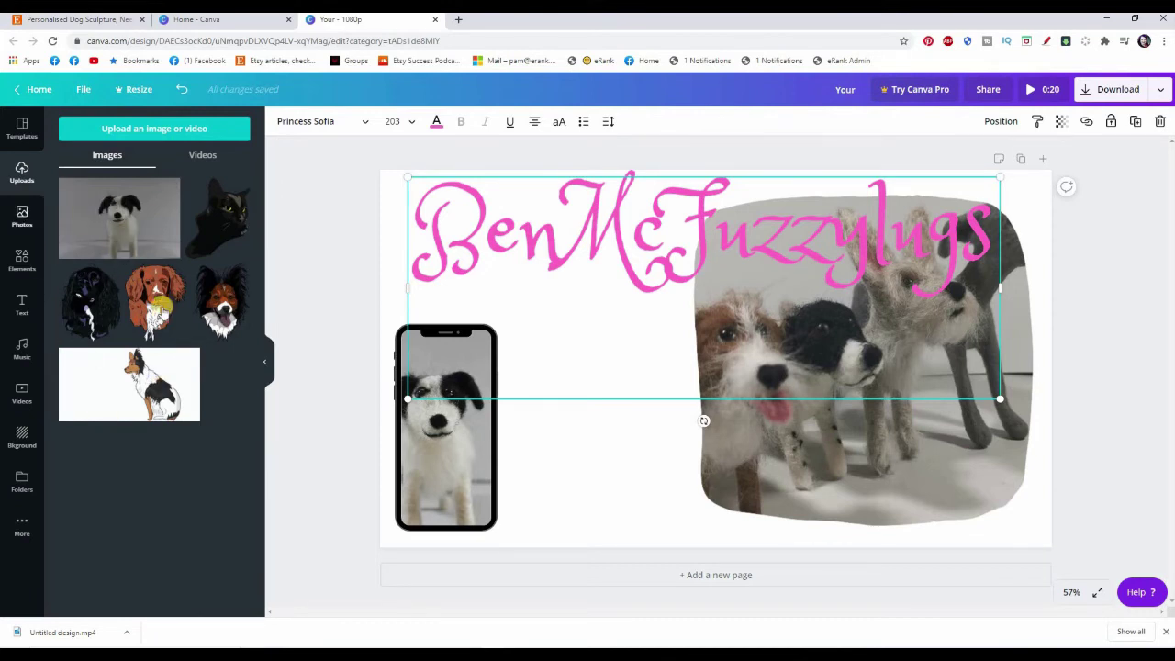
click(146, 130)
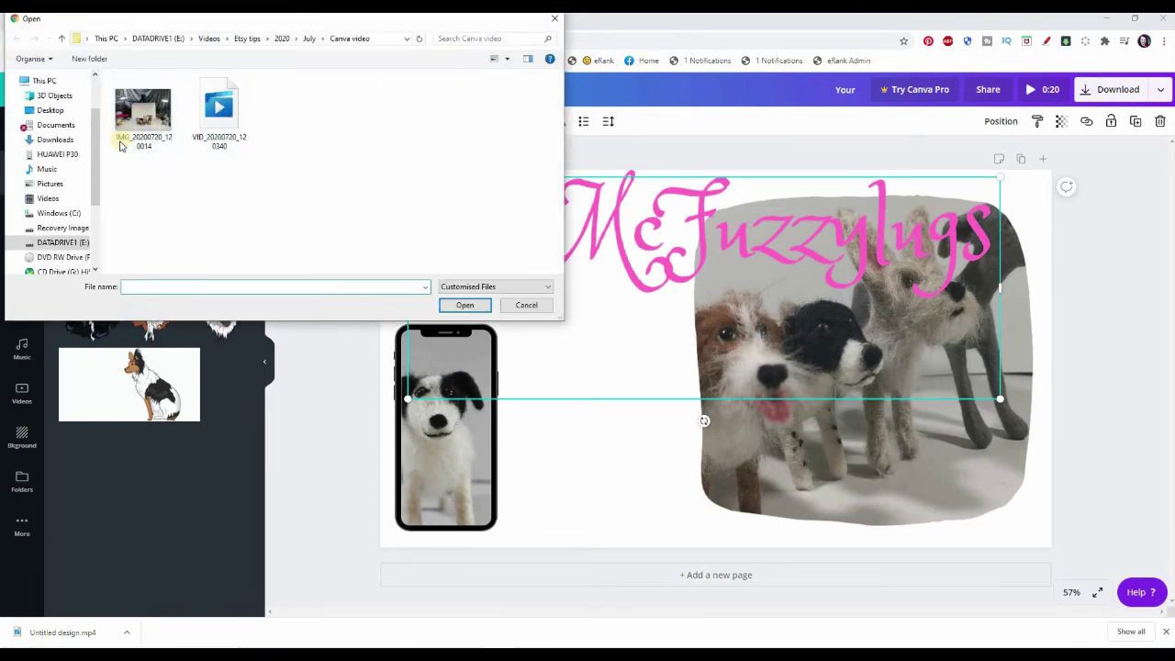
click(140, 120)
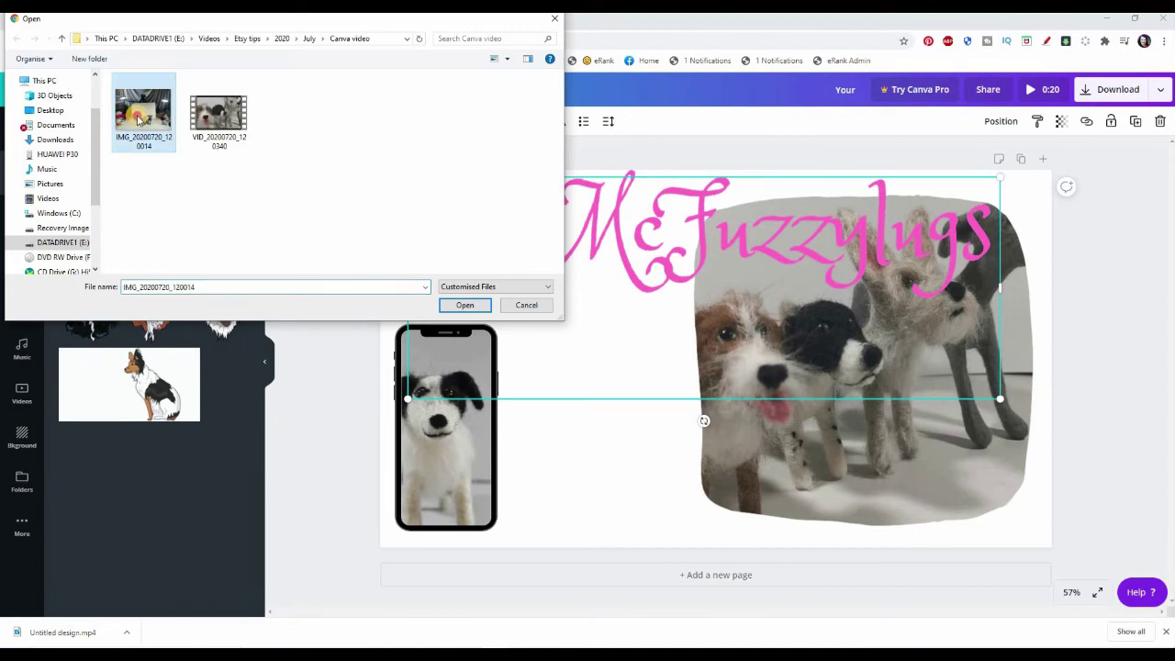
double_click(140, 120)
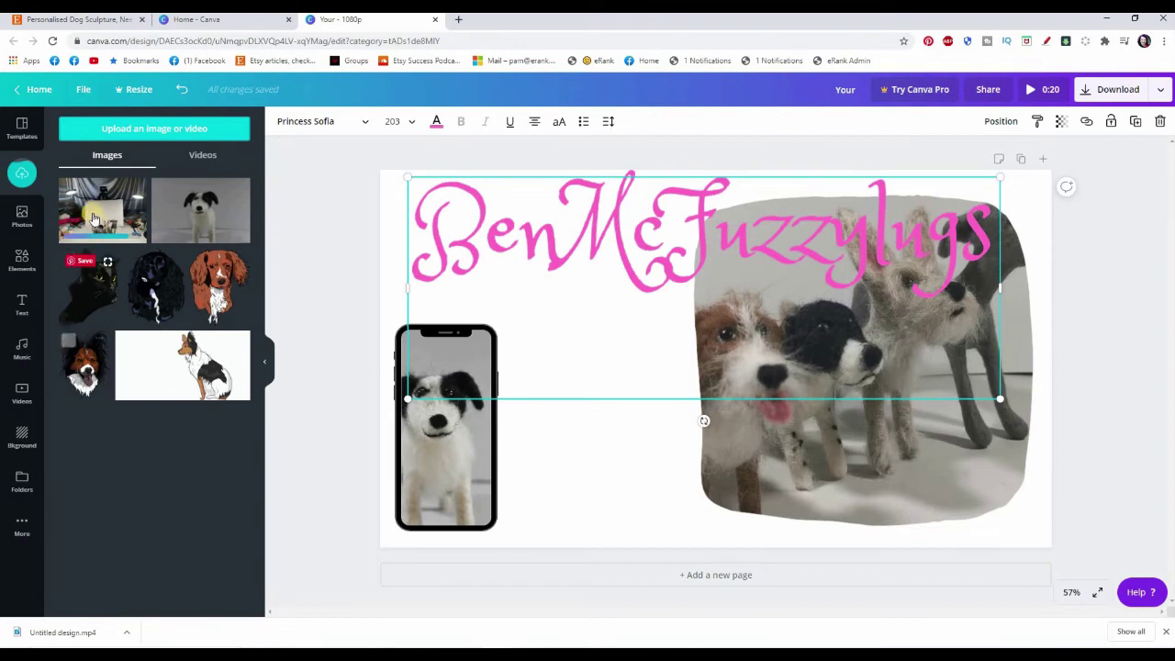
Place the uploaded studio photo on the page and send it to the back, behind the framed videos and heading
drag(542, 327, 521, 267)
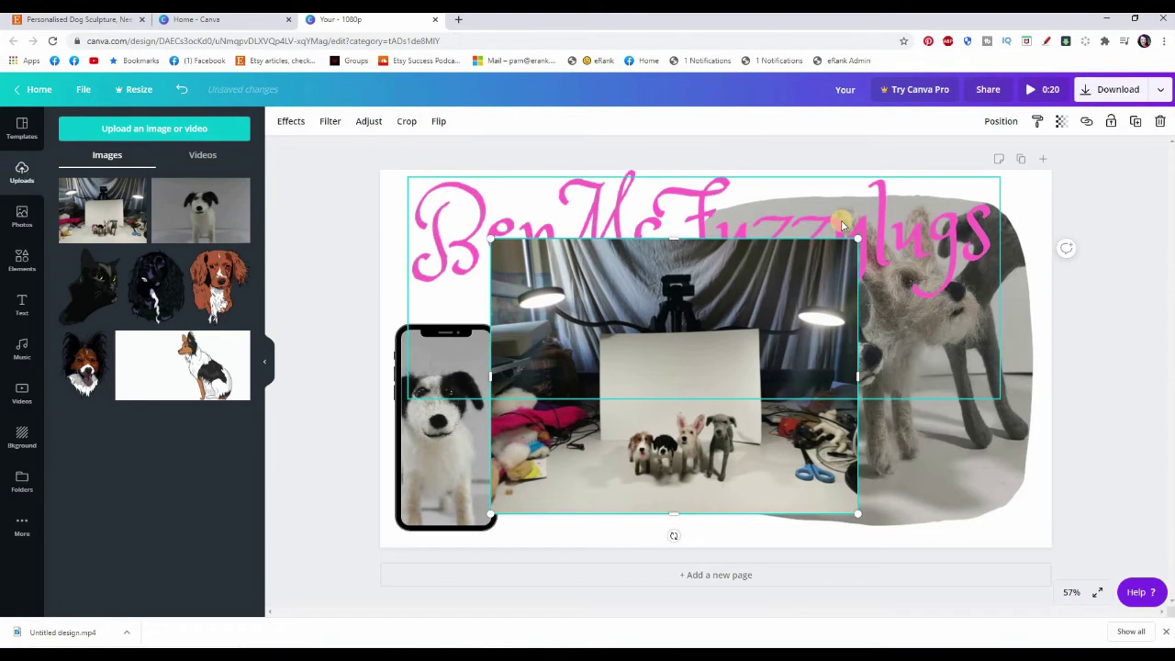
click(1000, 122)
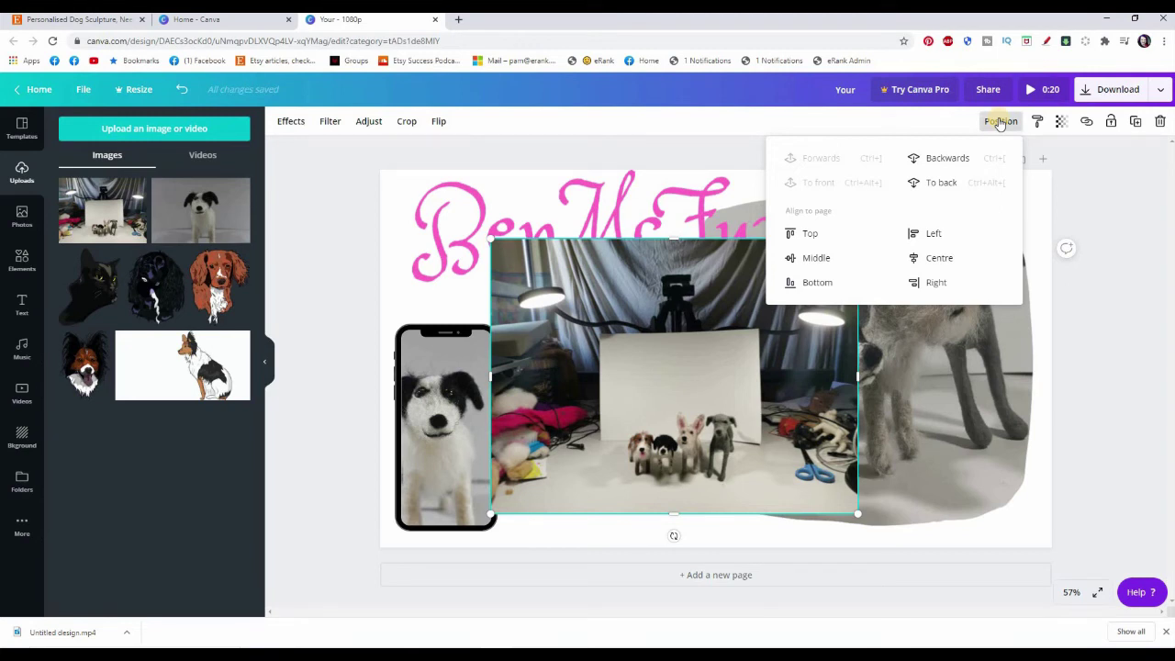
click(941, 181)
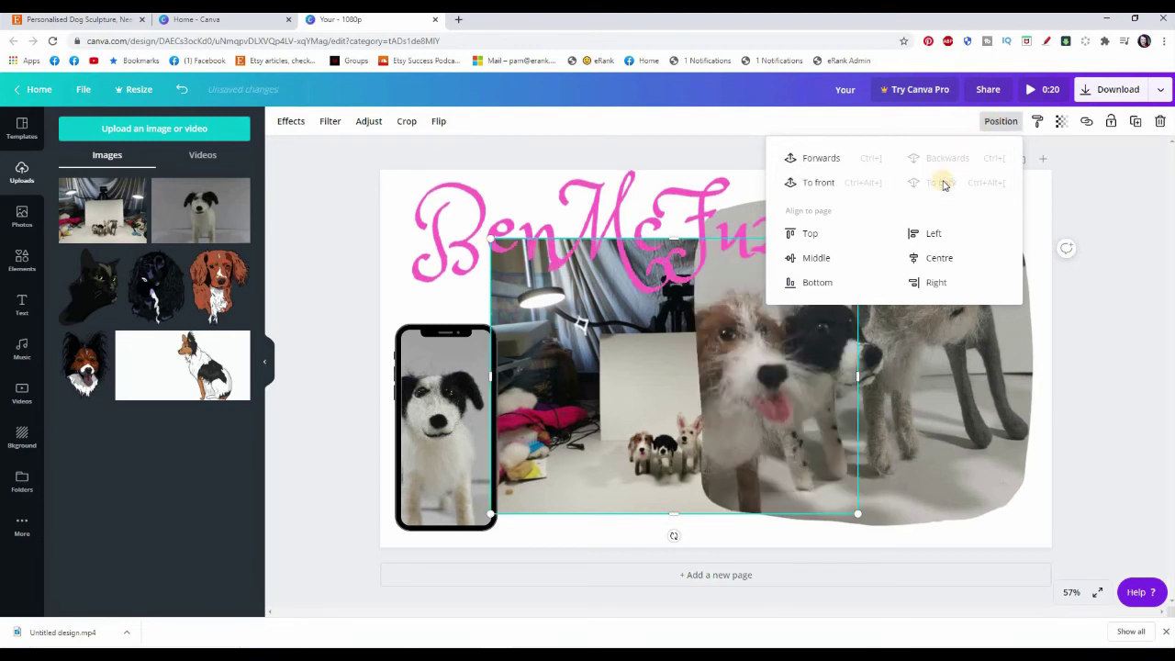
click(545, 448)
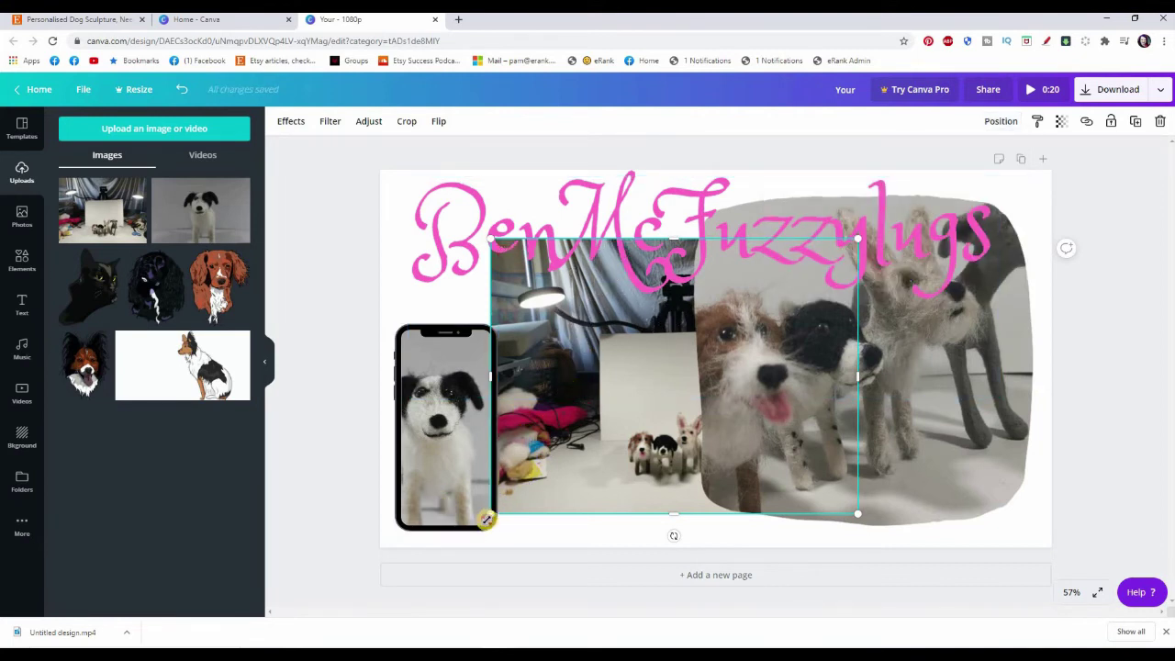
Enlarge the studio photo to cover the whole page and position it so its dogs stand beside the phone frame
drag(490, 515, 334, 620)
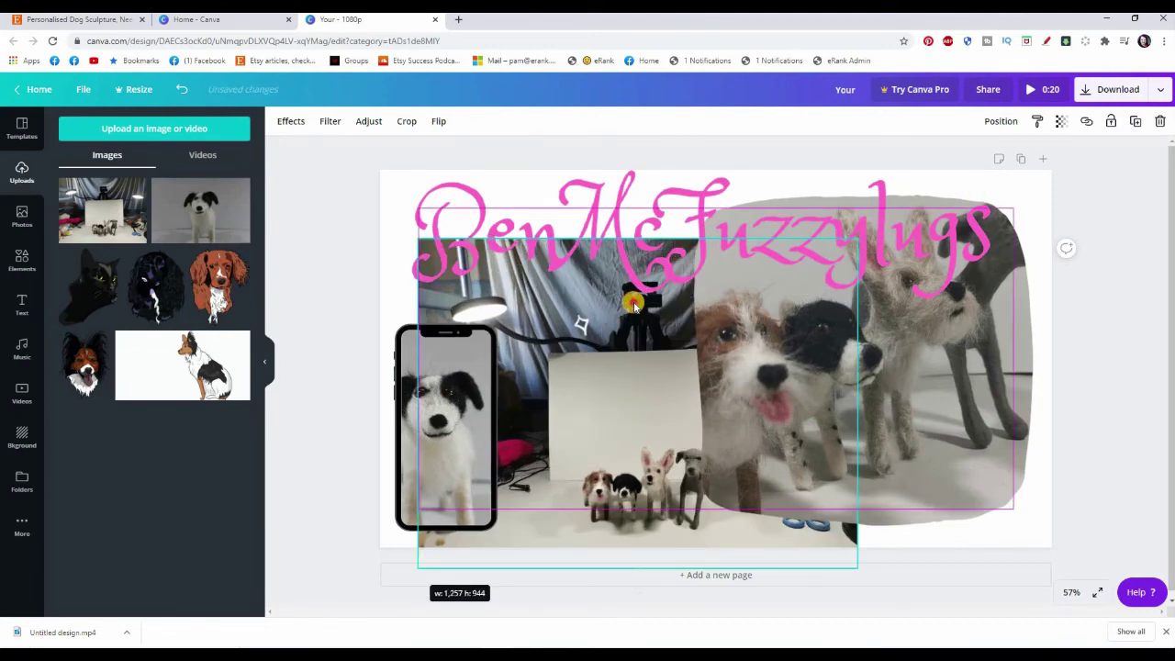
drag(634, 303, 666, 303)
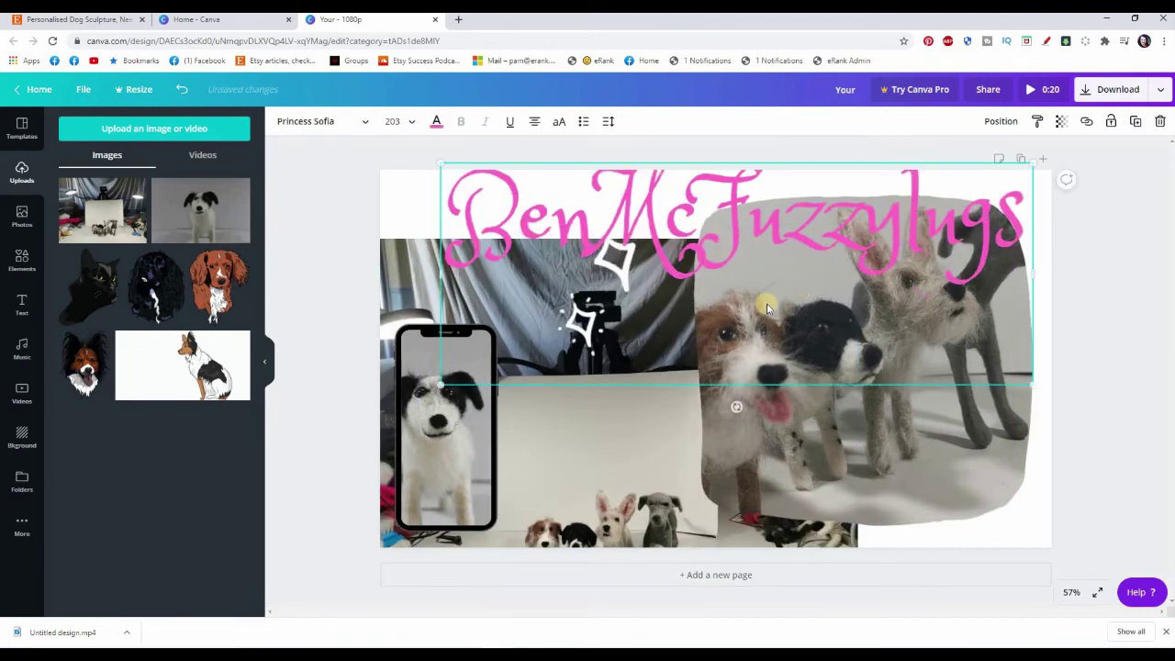
click(582, 501)
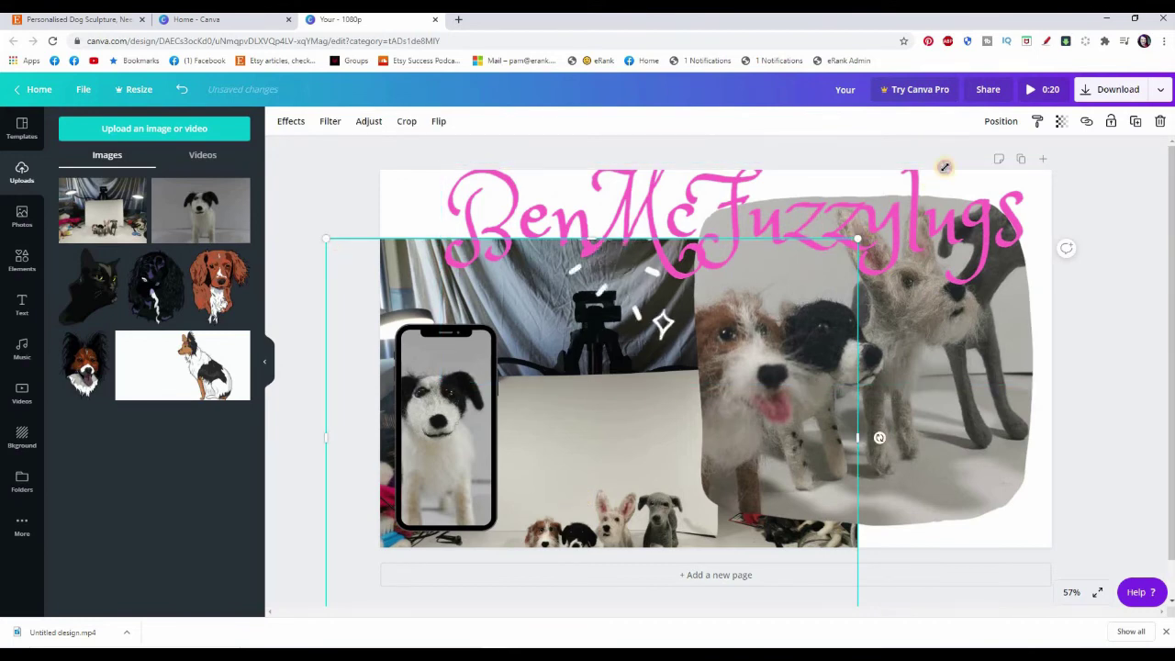
drag(879, 438, 1088, 179)
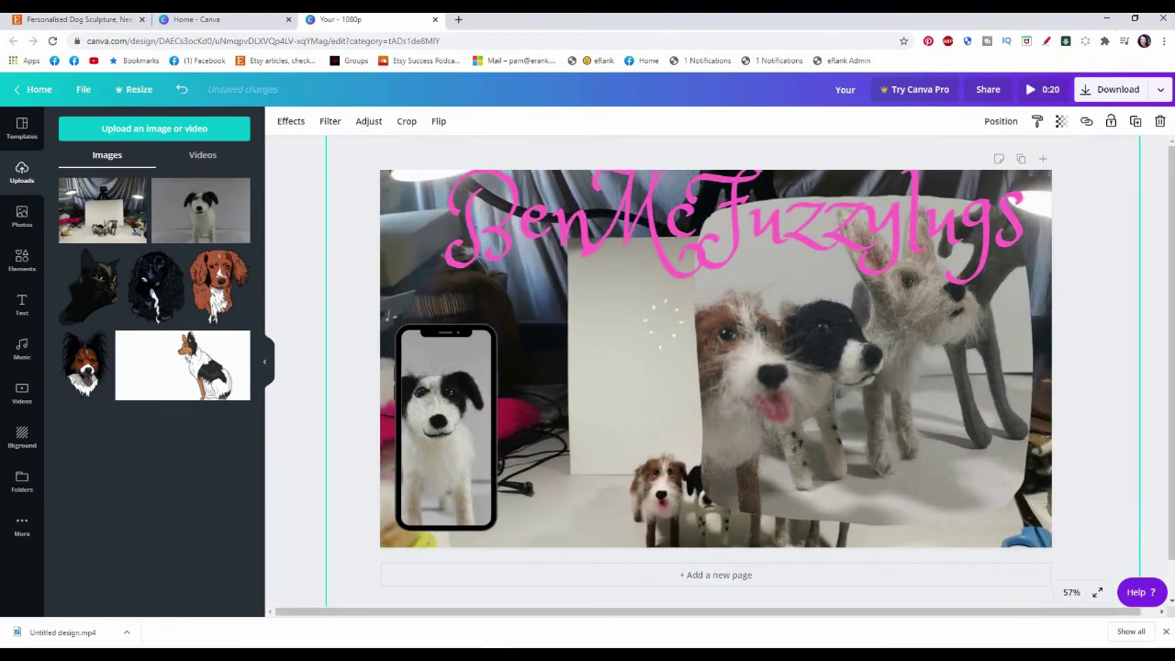
drag(630, 446, 527, 370)
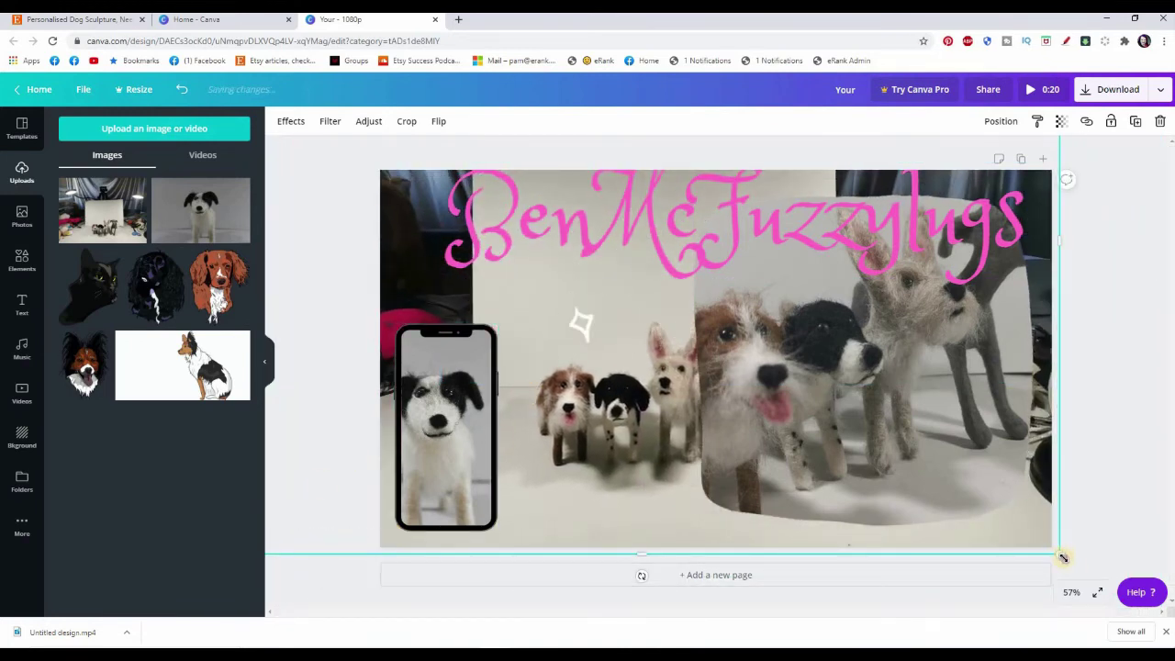
drag(1063, 557, 1107, 595)
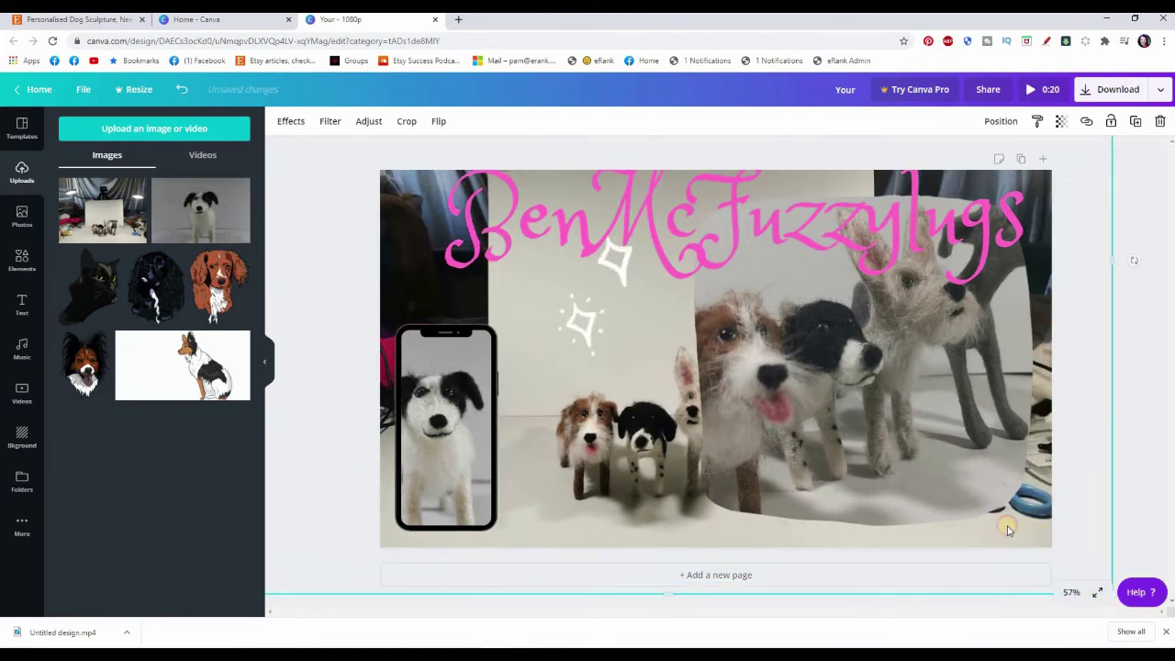
drag(1007, 530, 1030, 483)
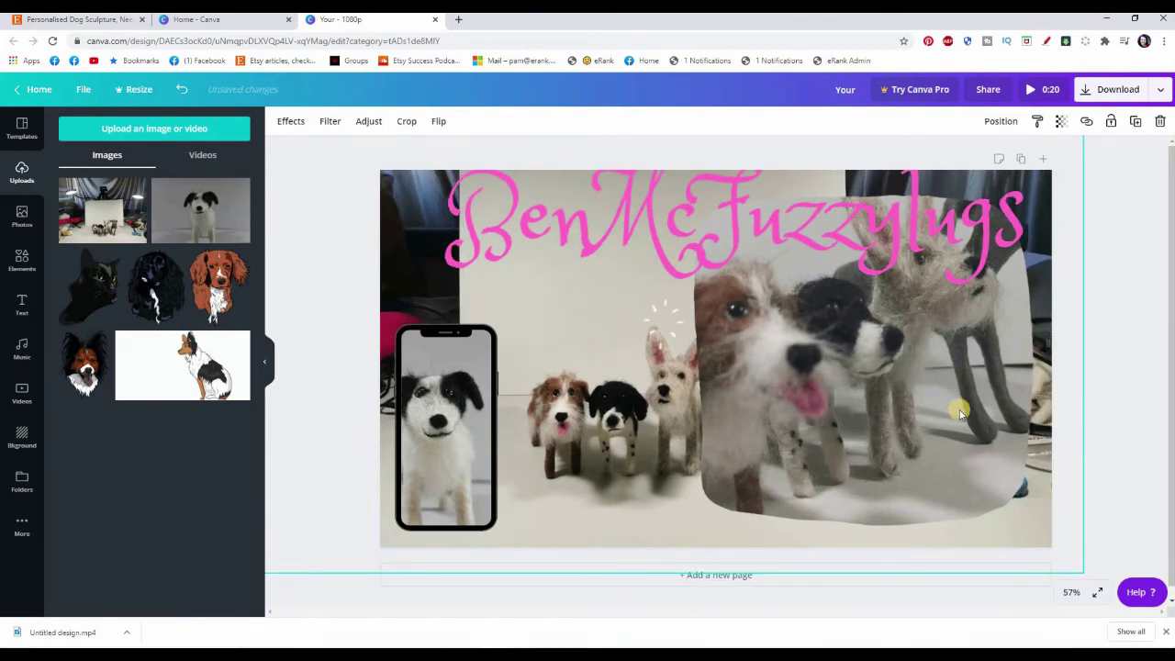
Shrink the large framed dog video slightly and move it to the page's right edge, uncovering the dogs in the photo
click(810, 446)
drag(698, 523, 731, 490)
drag(860, 407, 866, 402)
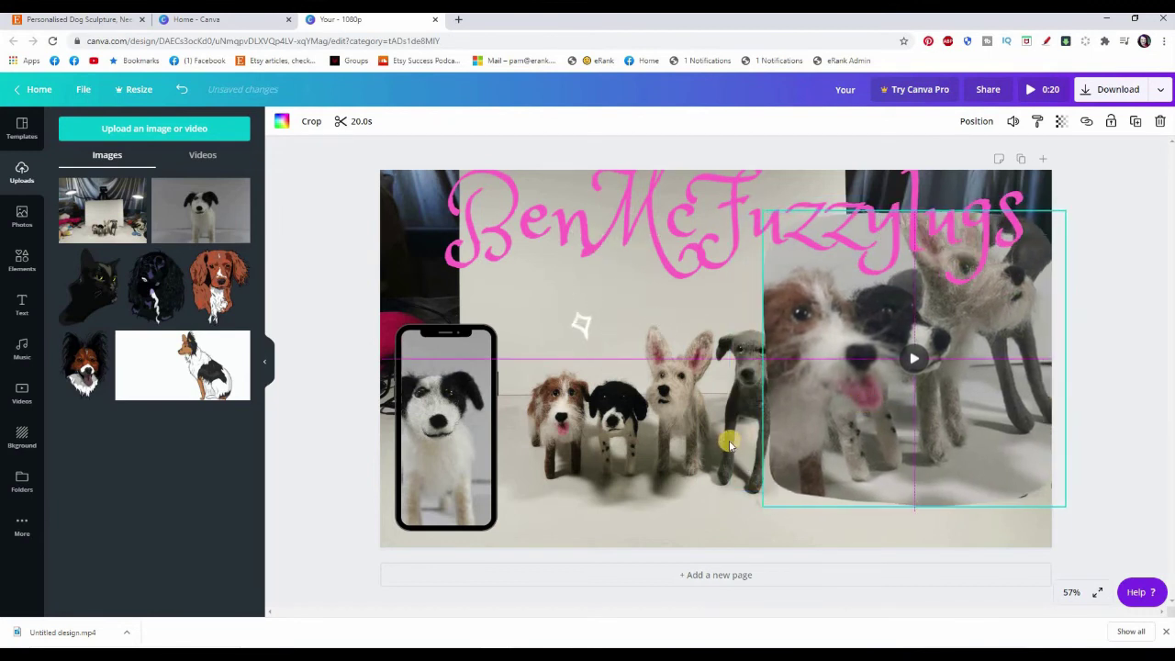
drag(728, 445, 730, 445)
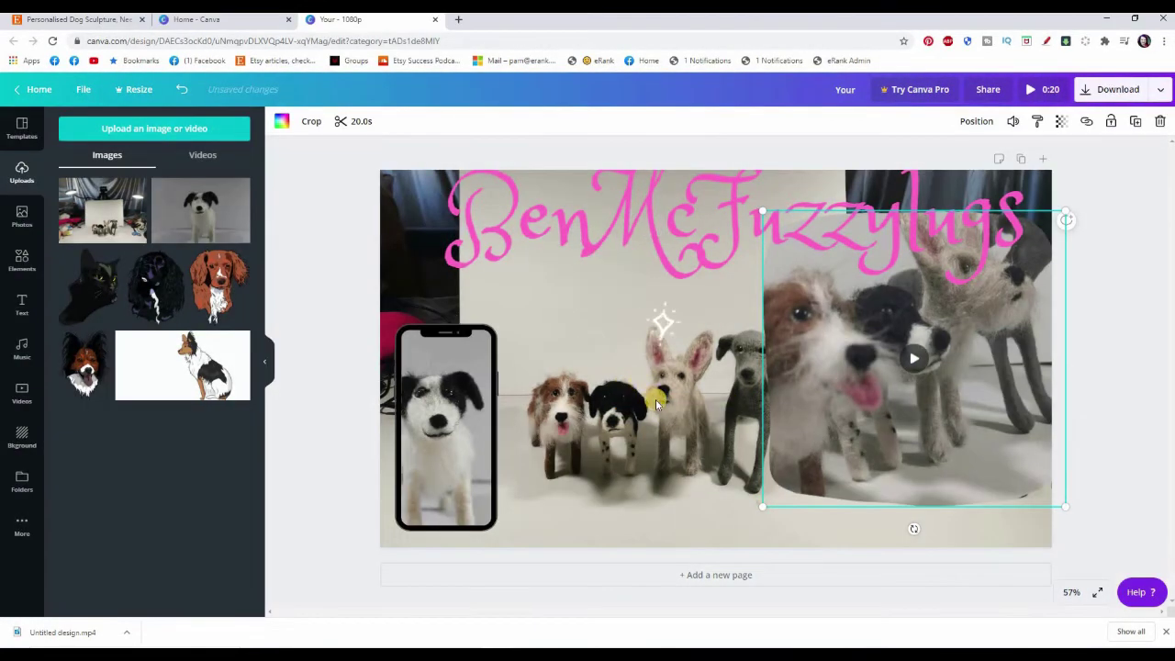
Try moving the BenMcFuzzylugs heading further left across the page
click(655, 399)
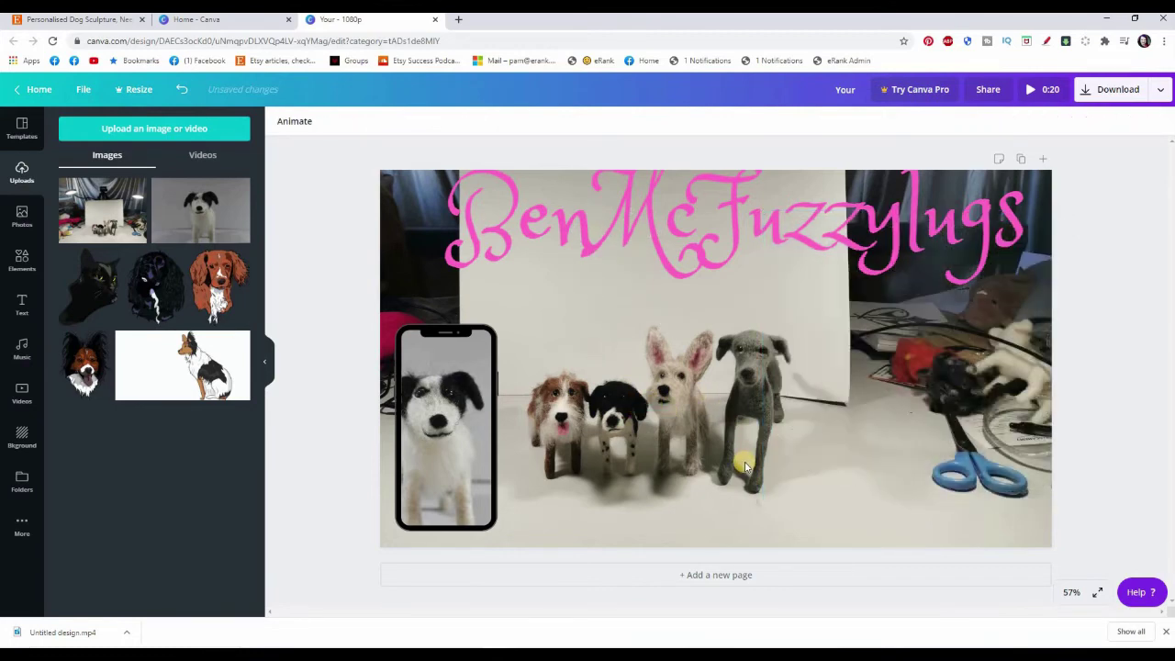
click(735, 385)
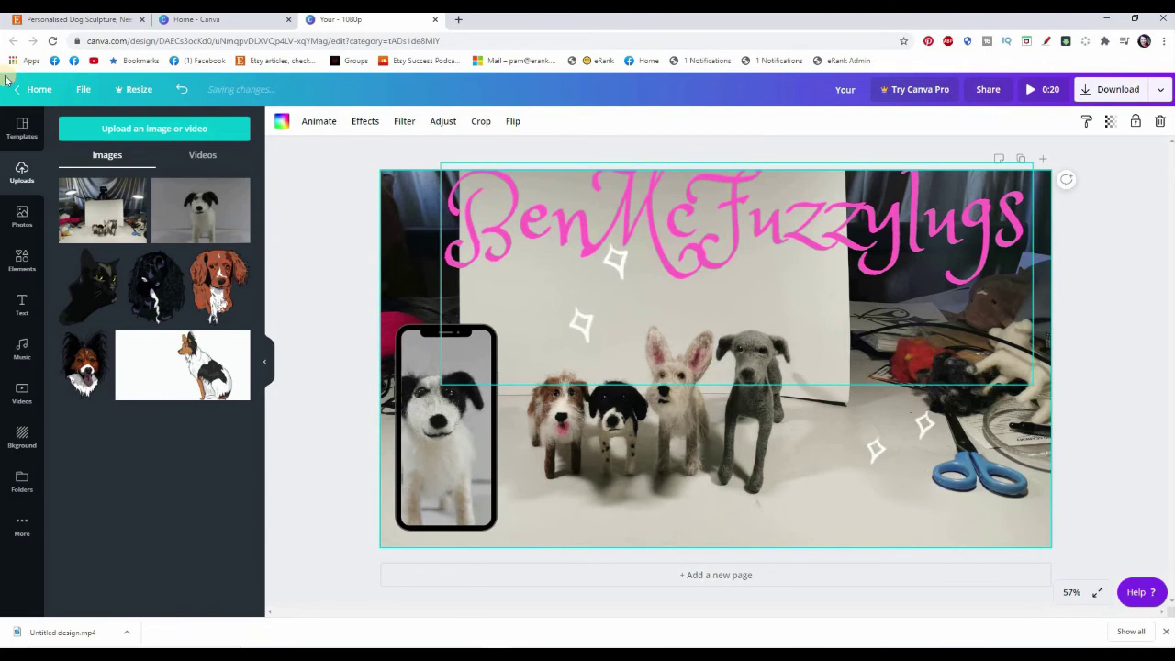
click(630, 307)
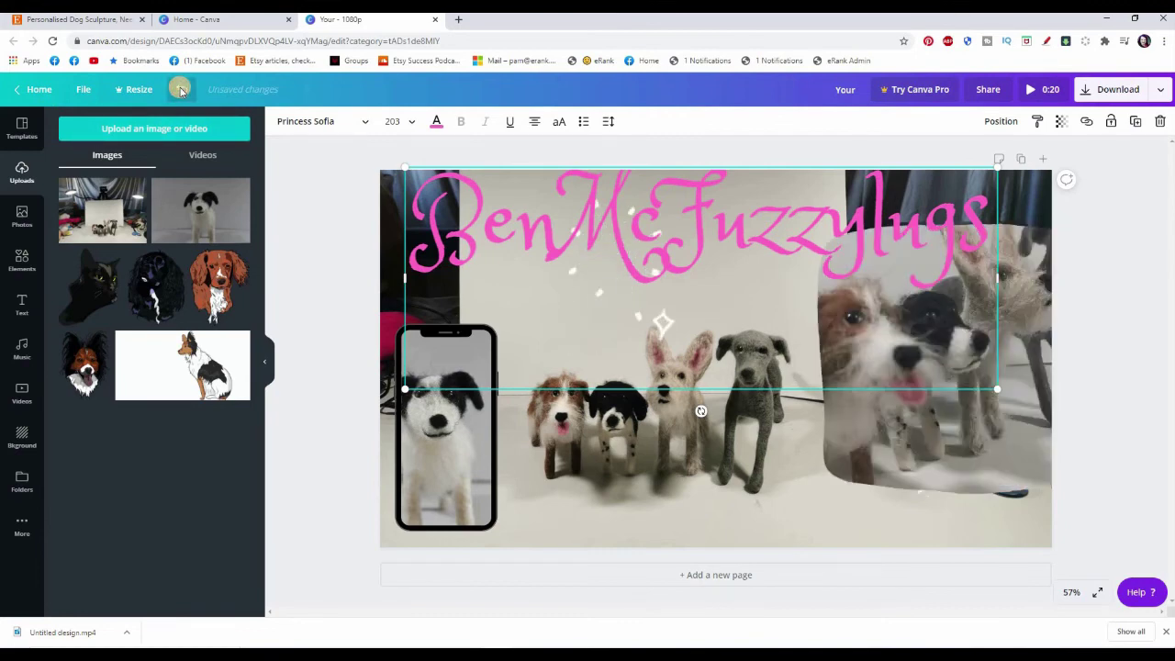
drag(502, 345, 538, 340)
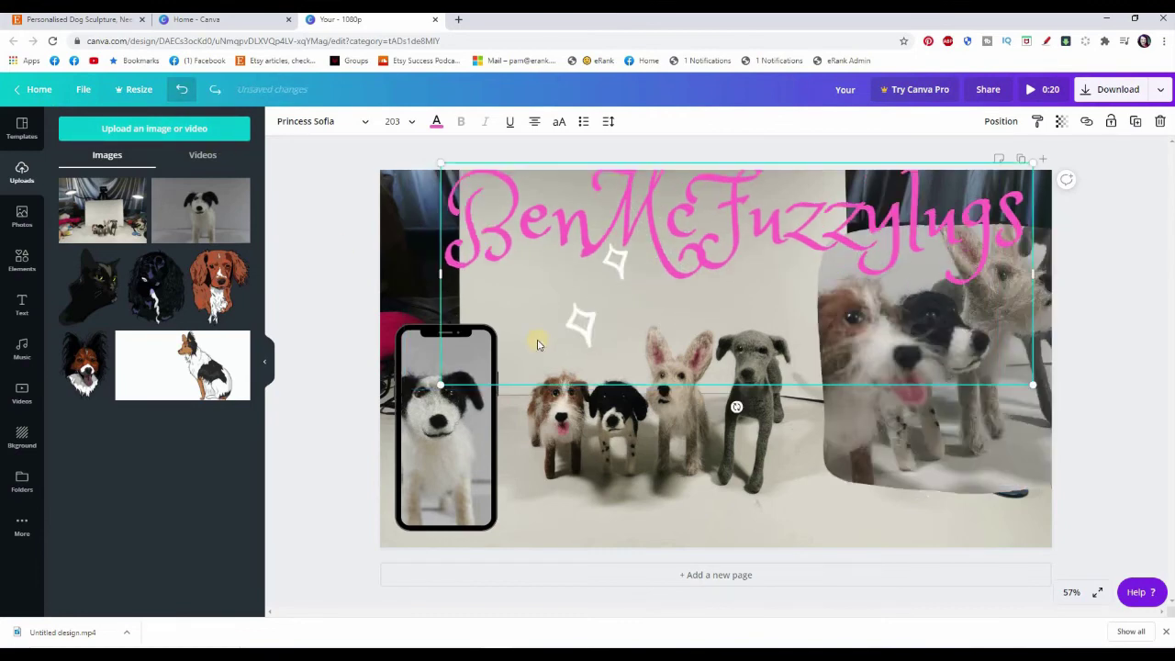
Adjust the framed dog video's size and position beside the grey dog, and leave everything on the page deselected
click(894, 459)
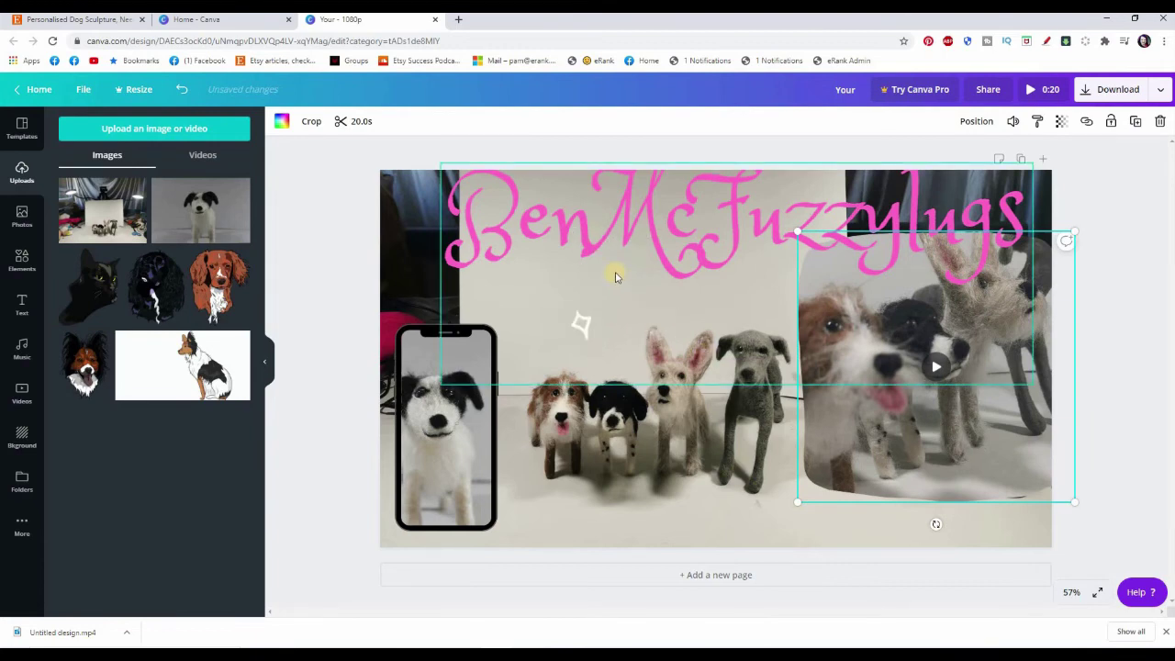
click(585, 338)
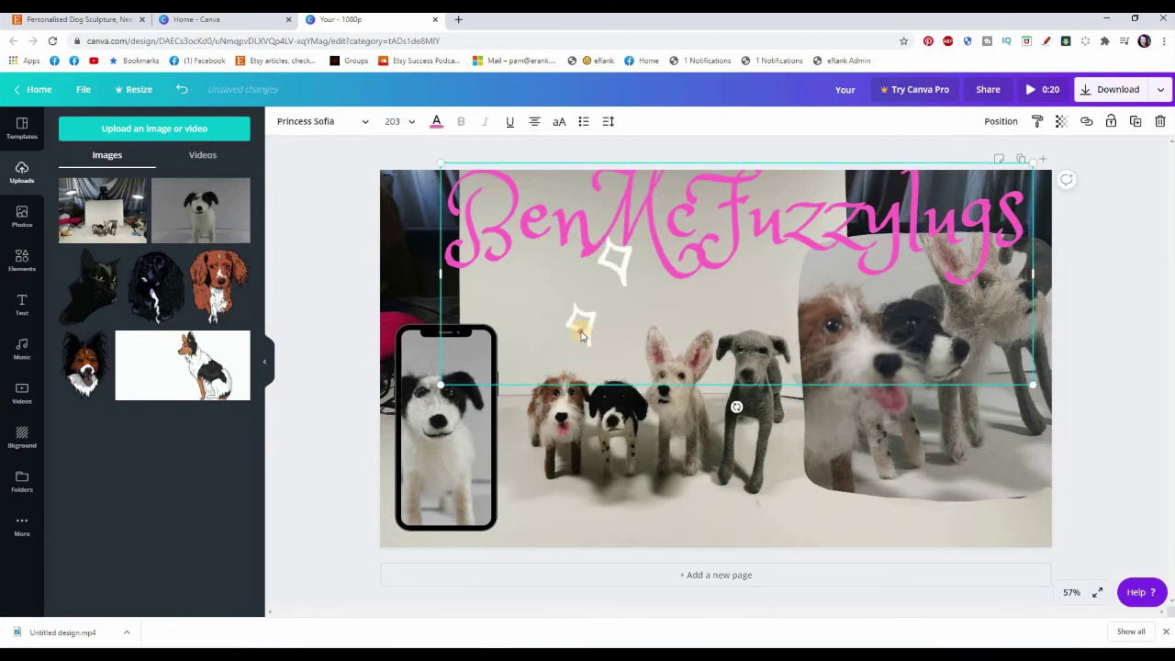
drag(641, 280, 642, 281)
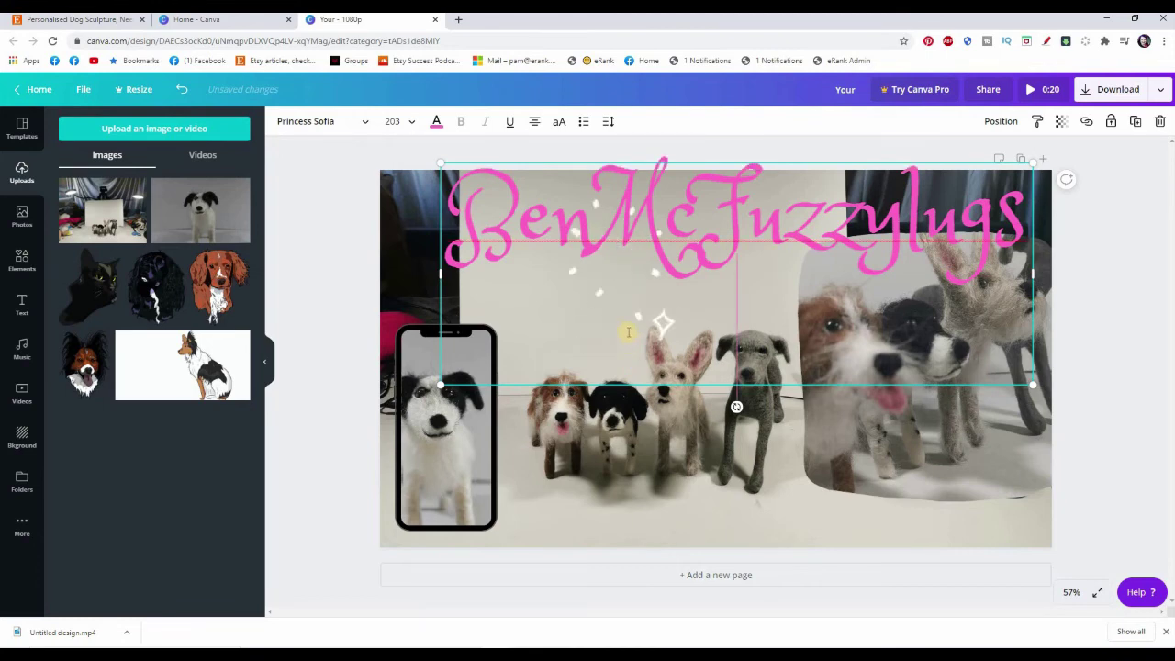
drag(656, 347, 658, 348)
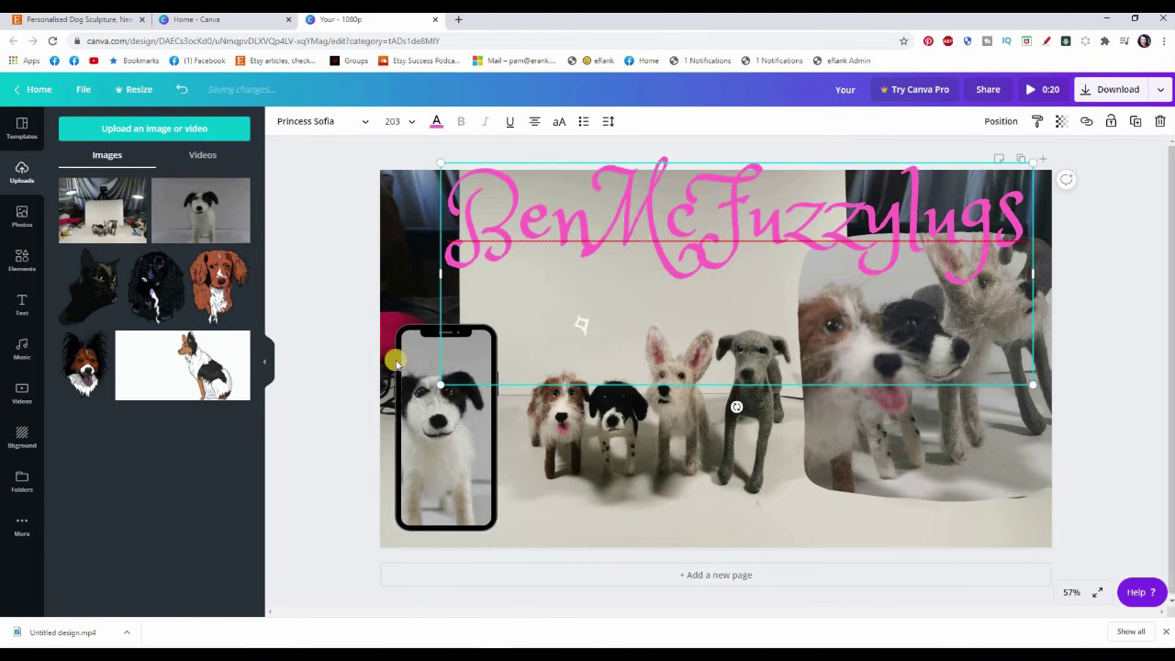
key(Escape)
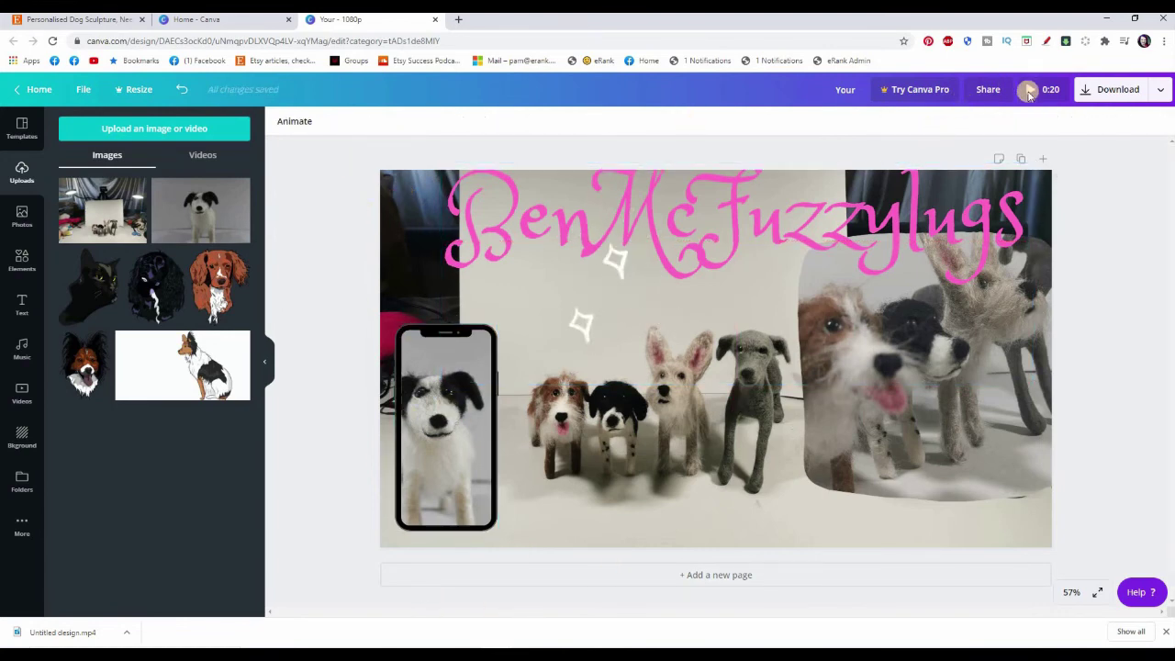
Try out the Rise, None, Block and Fade page animations, and dismiss the Canva Pro trial offer
click(294, 123)
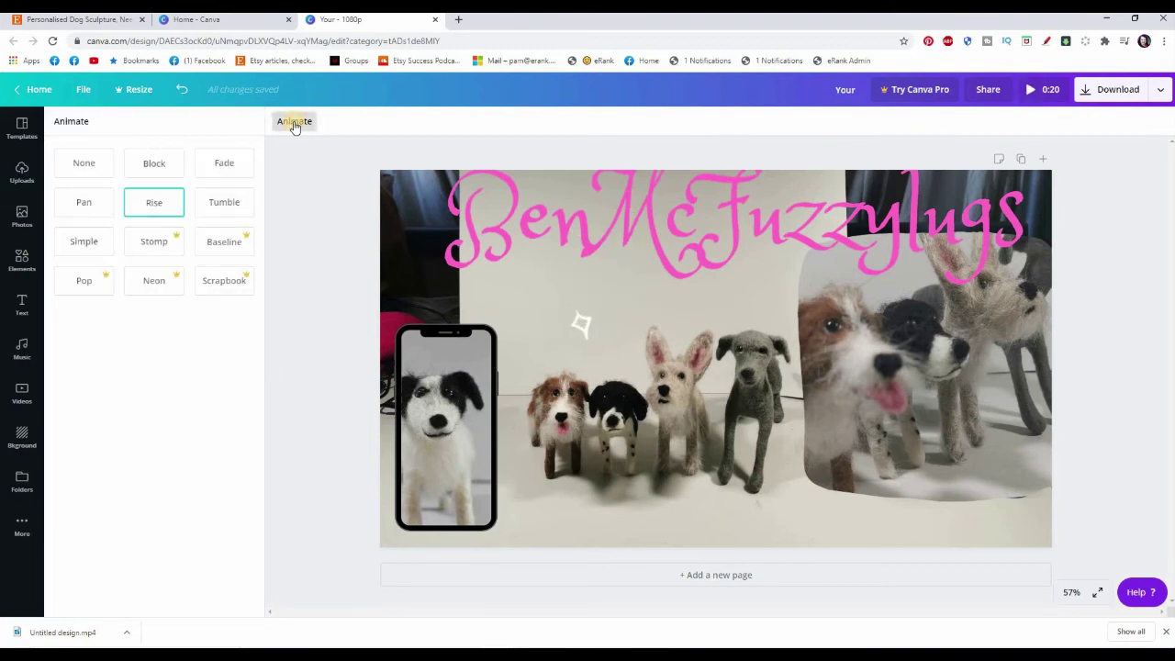
click(161, 209)
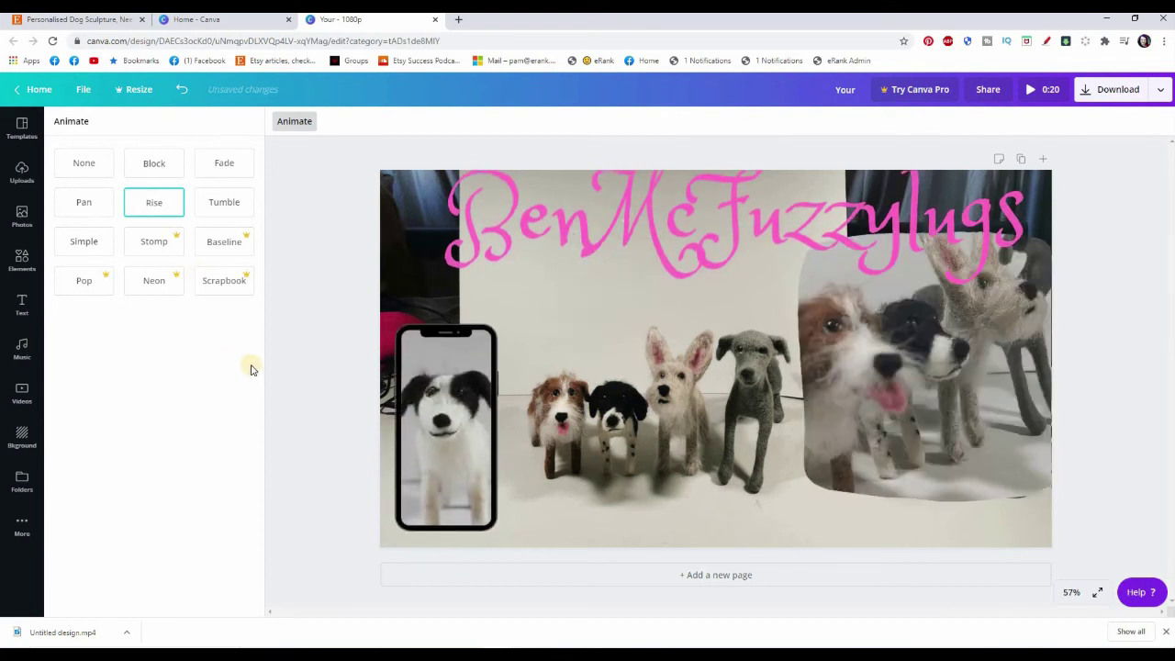
click(83, 165)
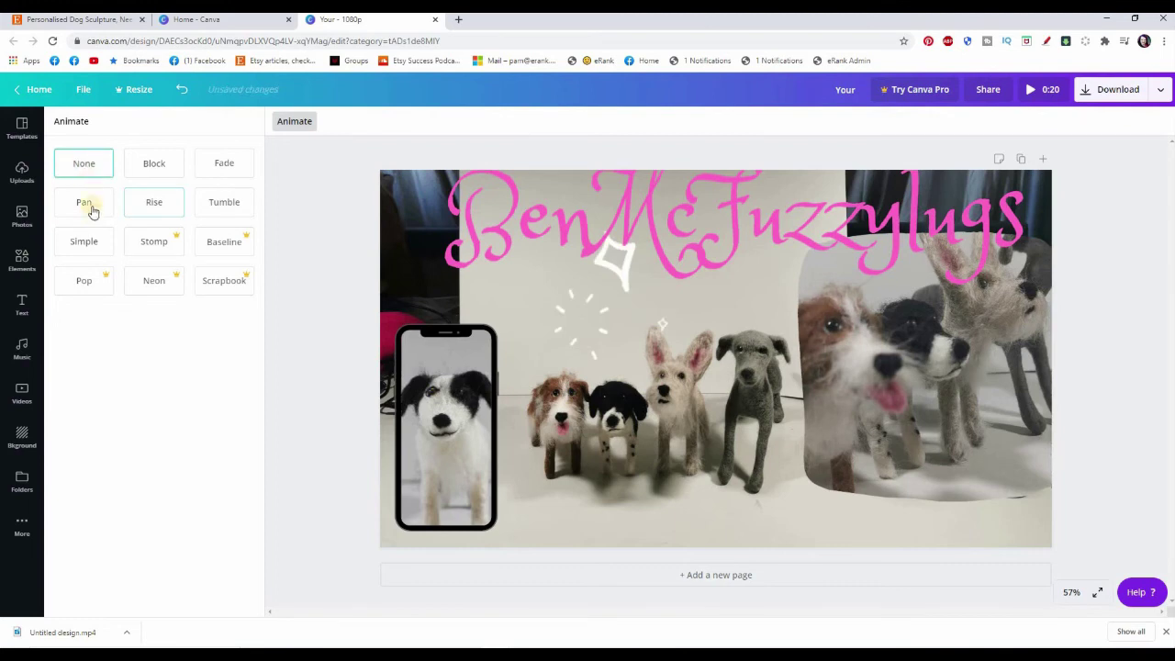
click(147, 167)
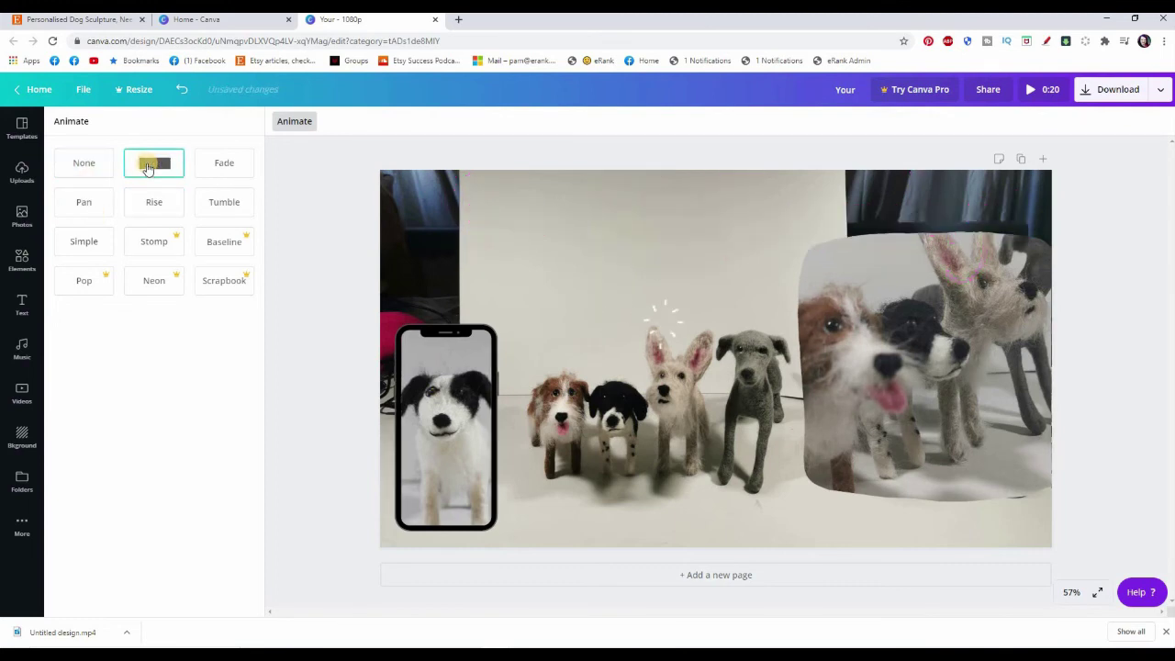
click(236, 167)
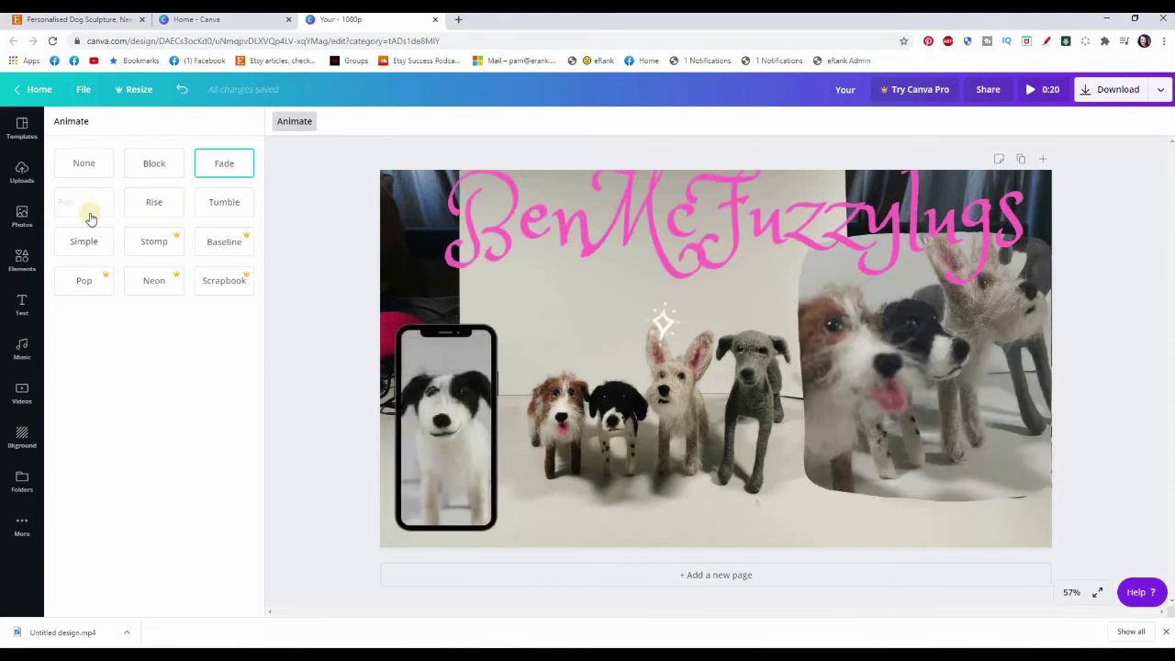
click(144, 218)
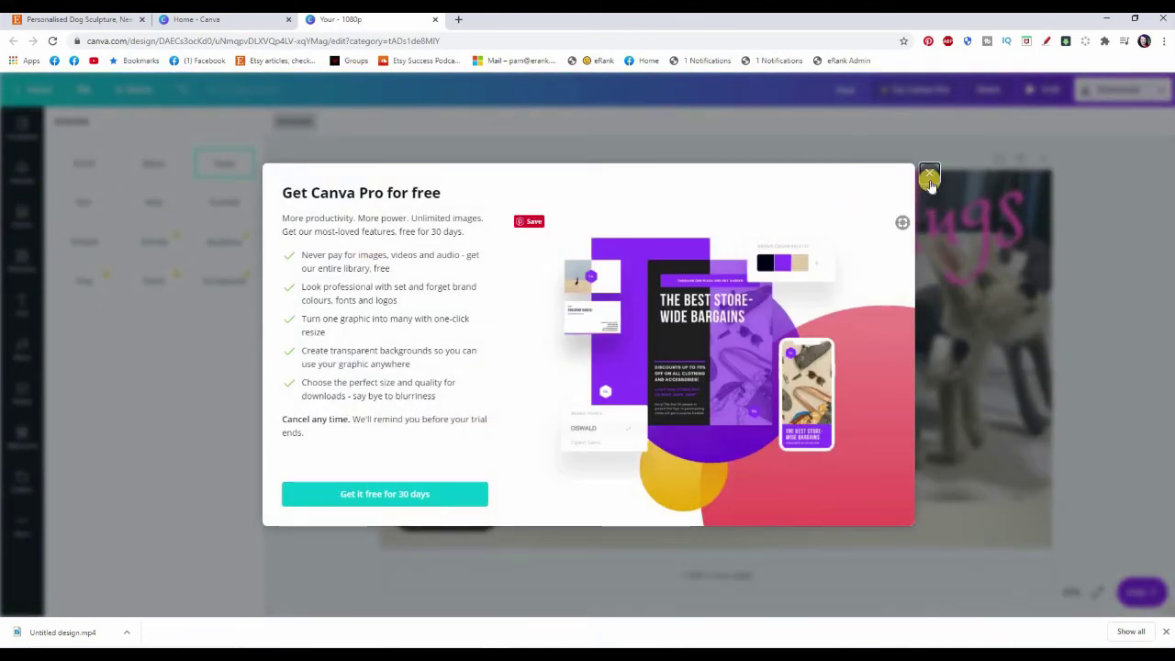
click(930, 178)
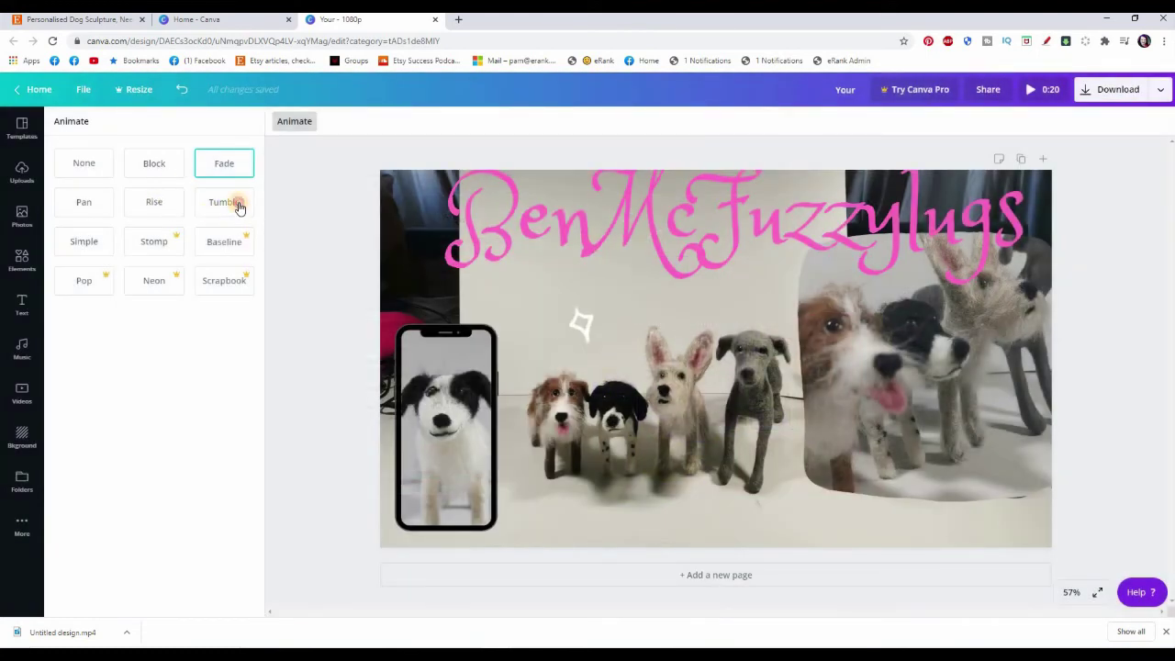
Try the Tumble page animation and the Simple animation with Fast timing
click(238, 205)
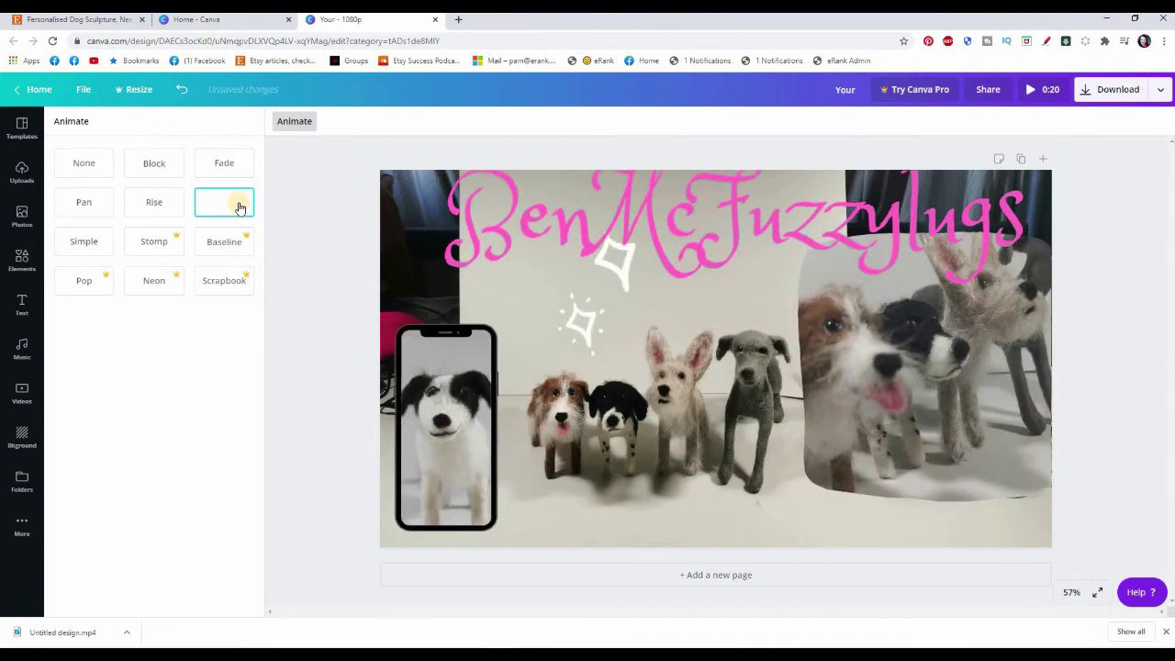
click(77, 246)
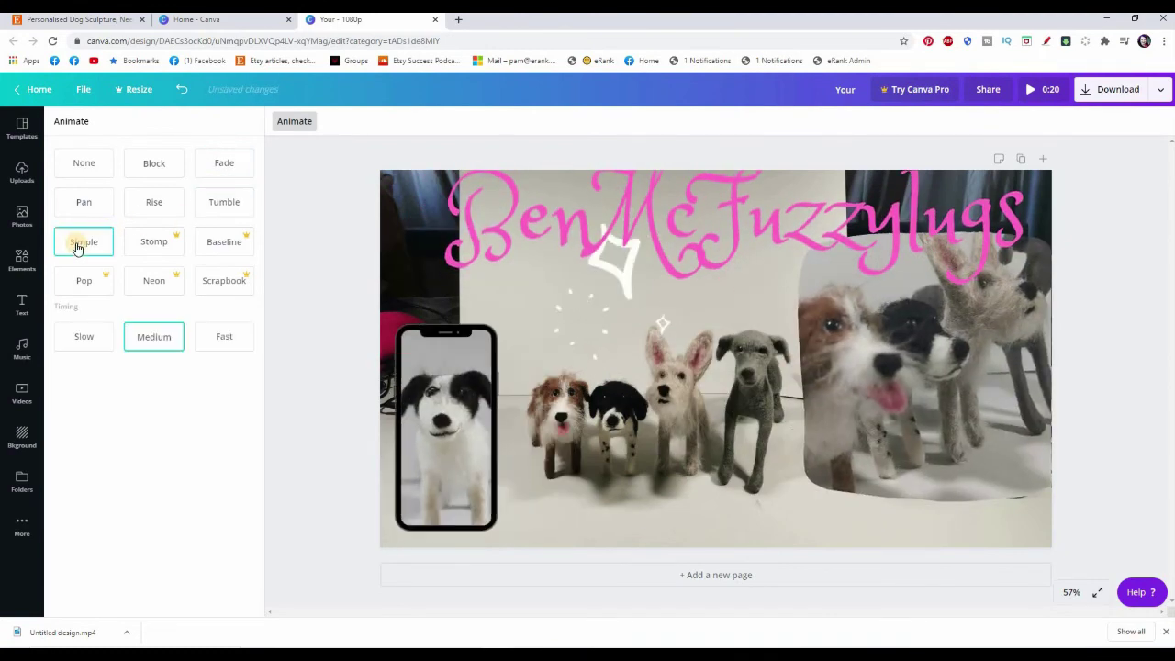
click(222, 340)
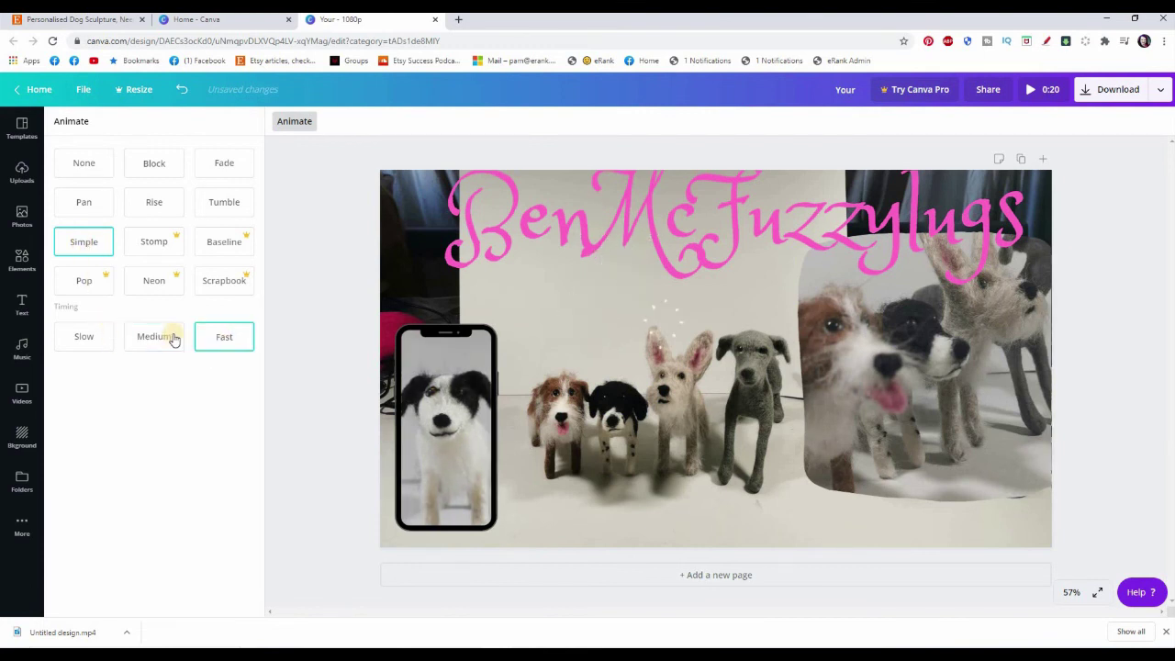
Apply the Rise animation to the page and play the design in the full preview, closing it after viewing
click(158, 206)
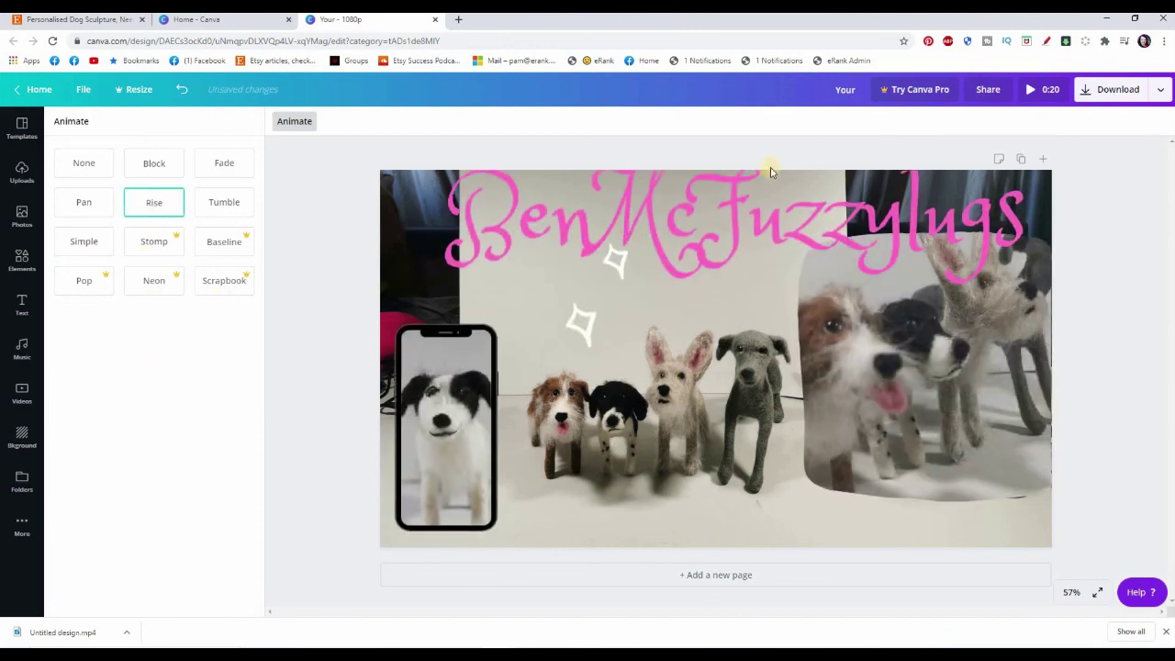
click(1040, 92)
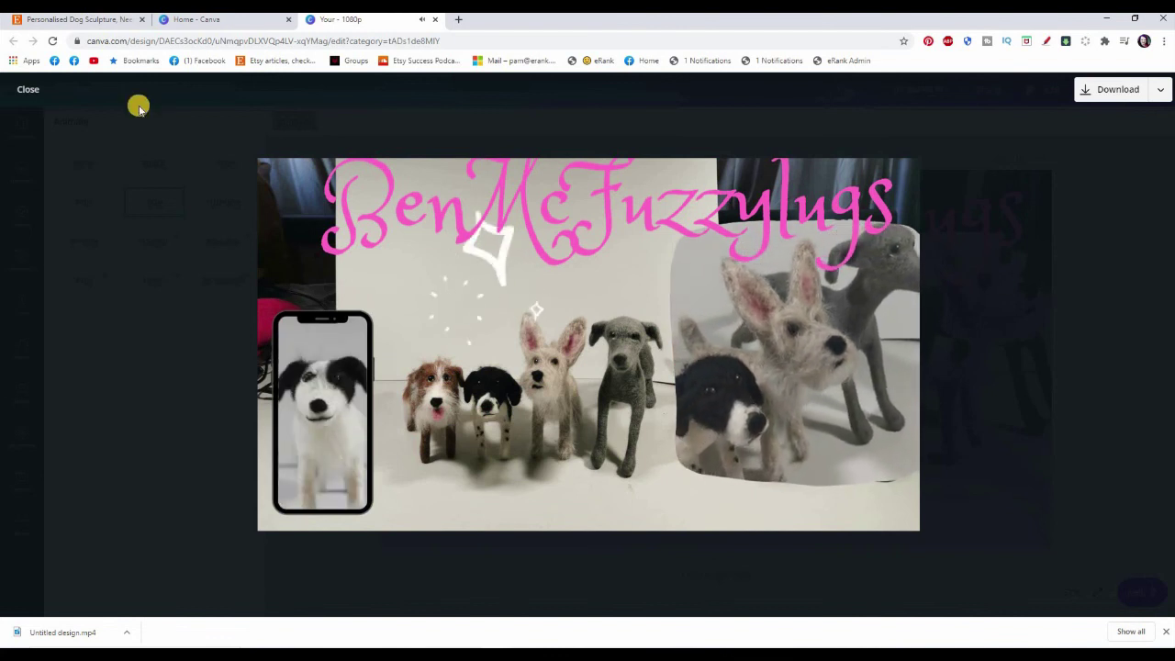
click(27, 88)
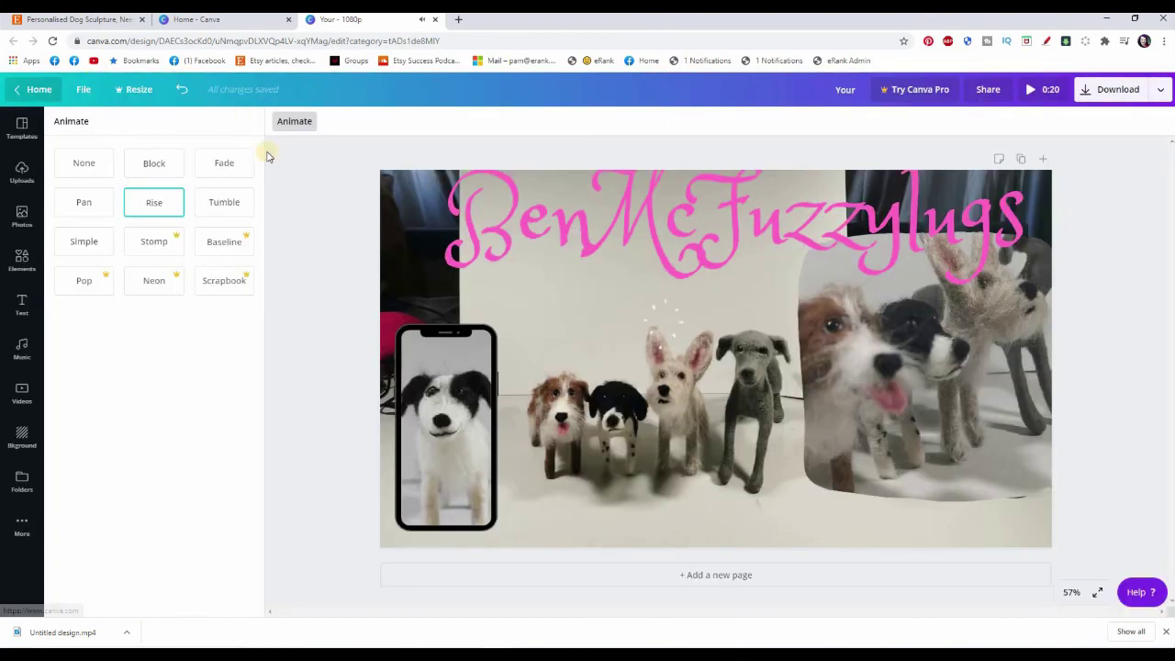